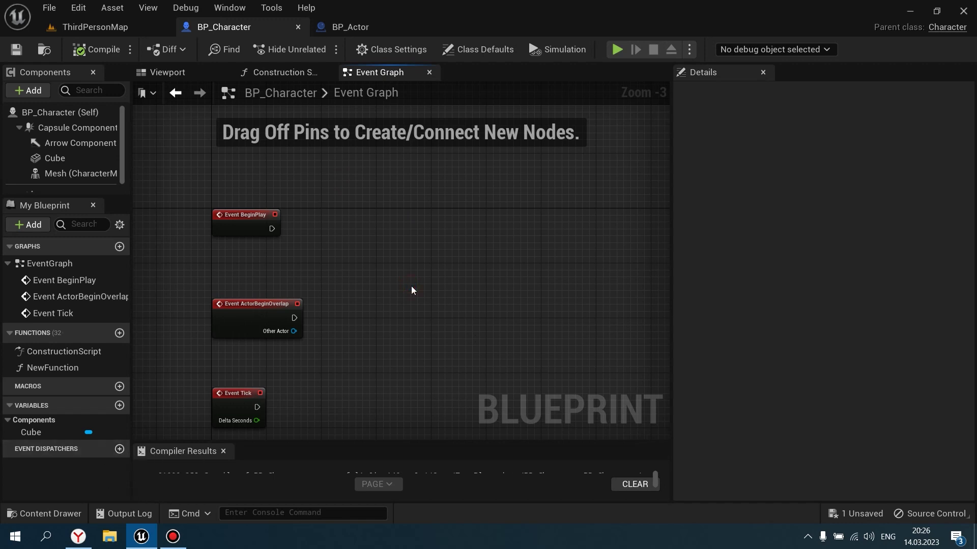
- Add an event dispatcher named StartDispatcher to BP_Character and compile the blueprint
click(368, 205)
right_drag(245, 250, 297, 207)
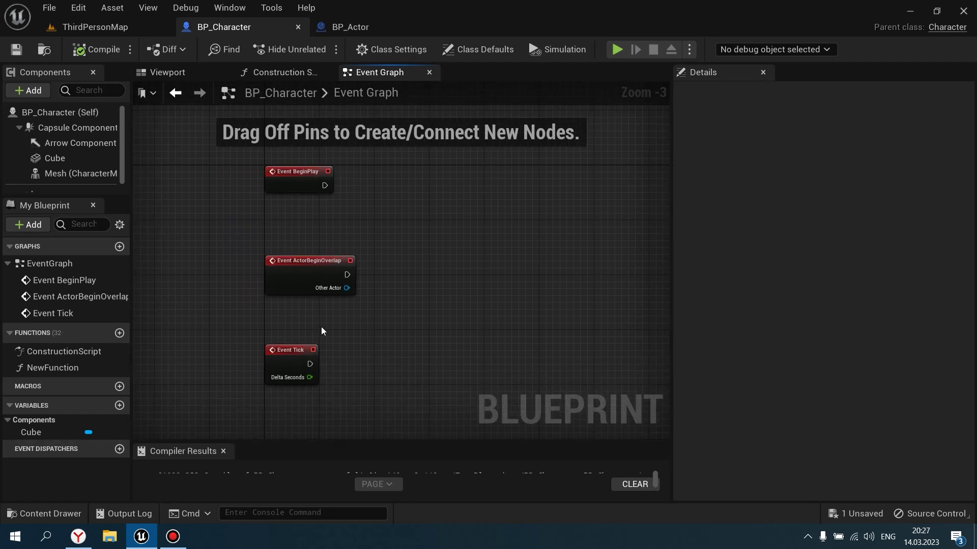
scroll(331, 323, up, 2)
scroll(359, 321, down, 1)
mouse_move(358, 329)
right_down()
mouse_move(360, 362)
mouse_move(353, 353)
mouse_move(289, 391)
right_up()
scroll(179, 424, up, 2)
scroll(291, 352, down, 1)
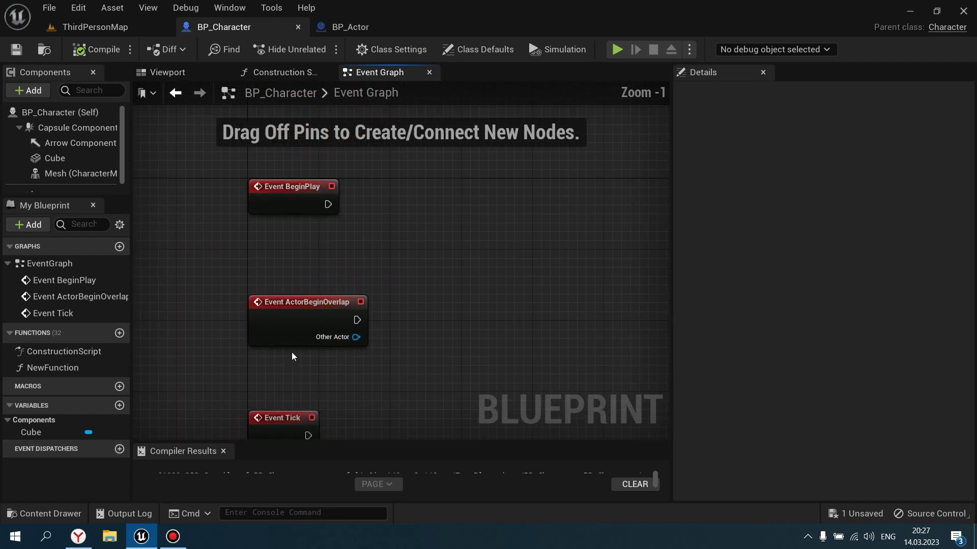
right_drag(292, 352, 288, 317)
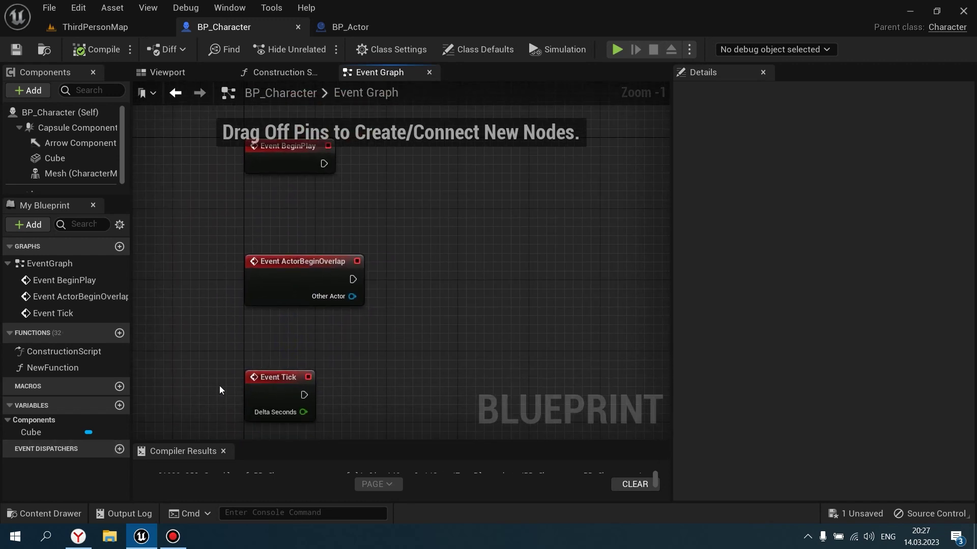
click(121, 451)
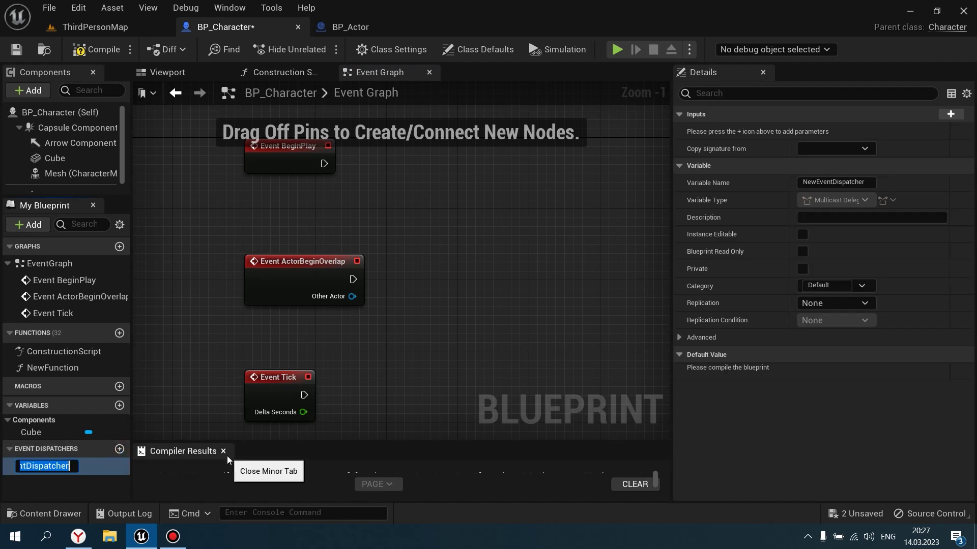
text(Sta)
text(rtDispatch)
text(er)
key(Return)
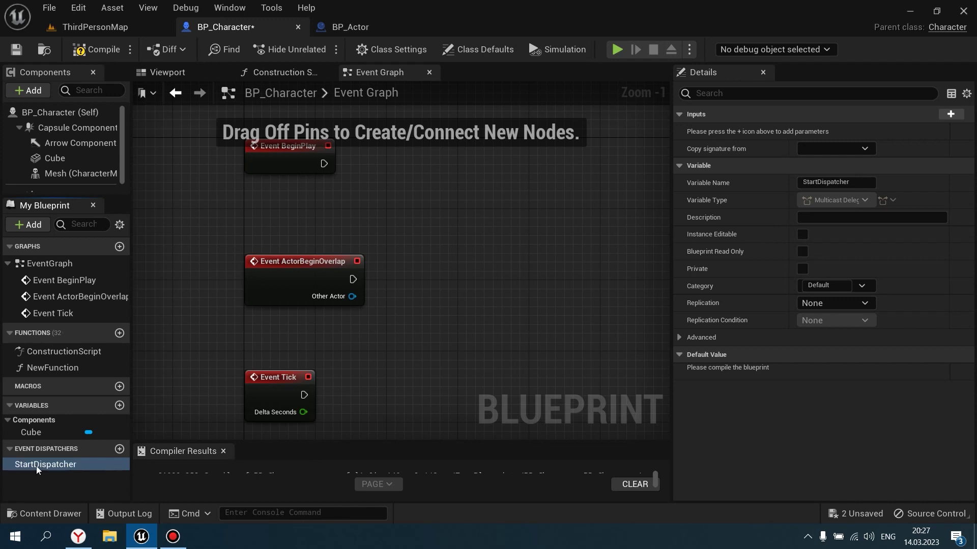
mouse_move(362, 354)
right_down()
mouse_move(331, 377)
mouse_move(349, 349)
right_up()
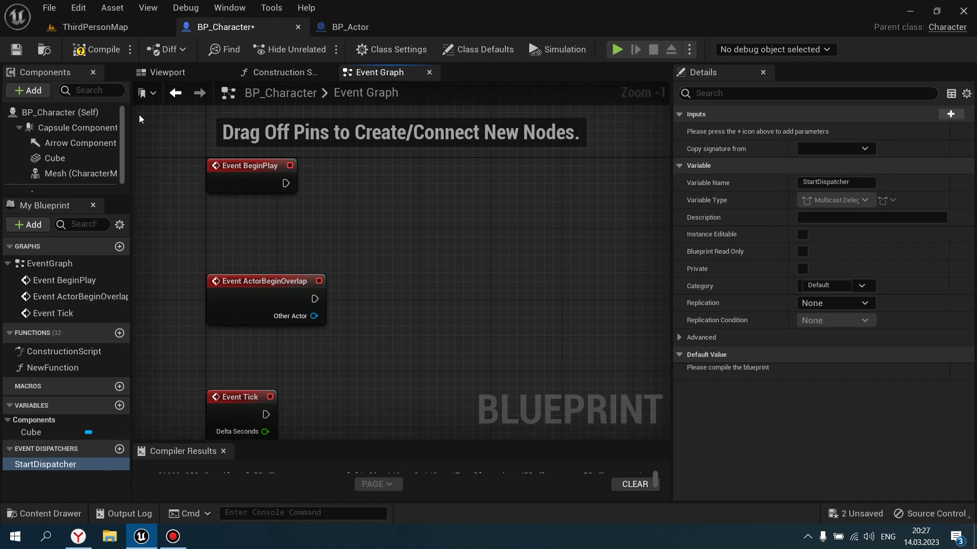
click(102, 53)
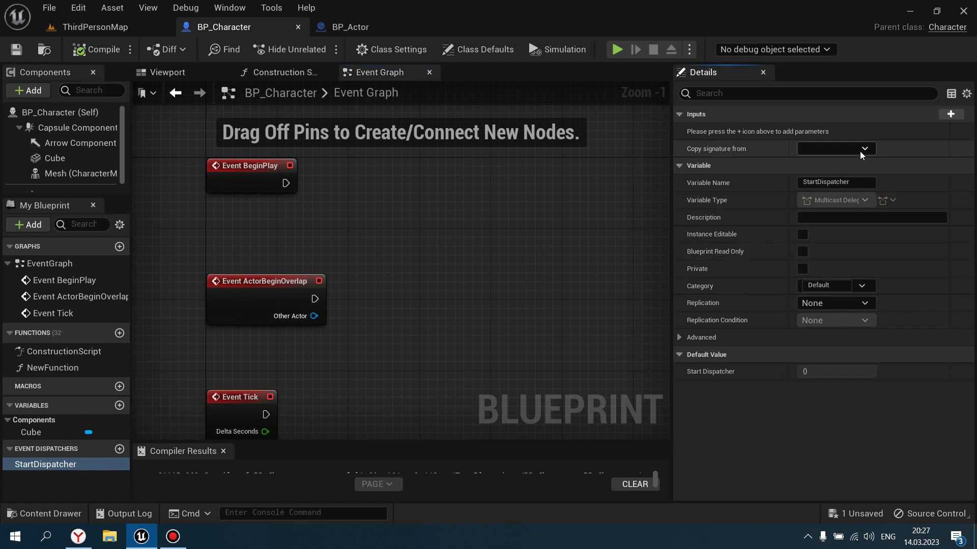
- Copy StartDispatcher's signature from Jump, then AddMovementInput, then AddControllerYawInput, leaving a Float input Val
click(874, 150)
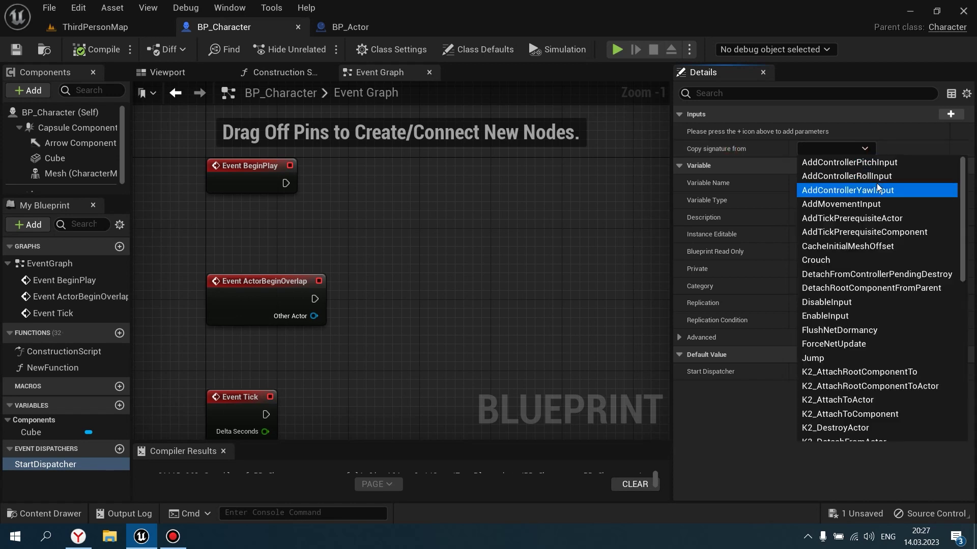
scroll(891, 208, down, 3)
scroll(868, 293, down, 3)
scroll(869, 295, down, 4)
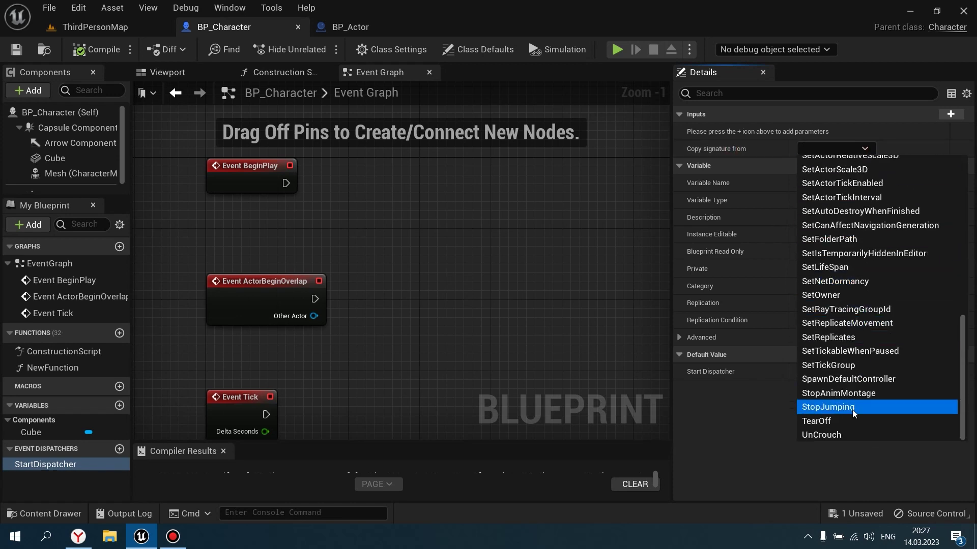
scroll(868, 356, up, 5)
scroll(852, 271, up, 1)
scroll(900, 276, up, 1)
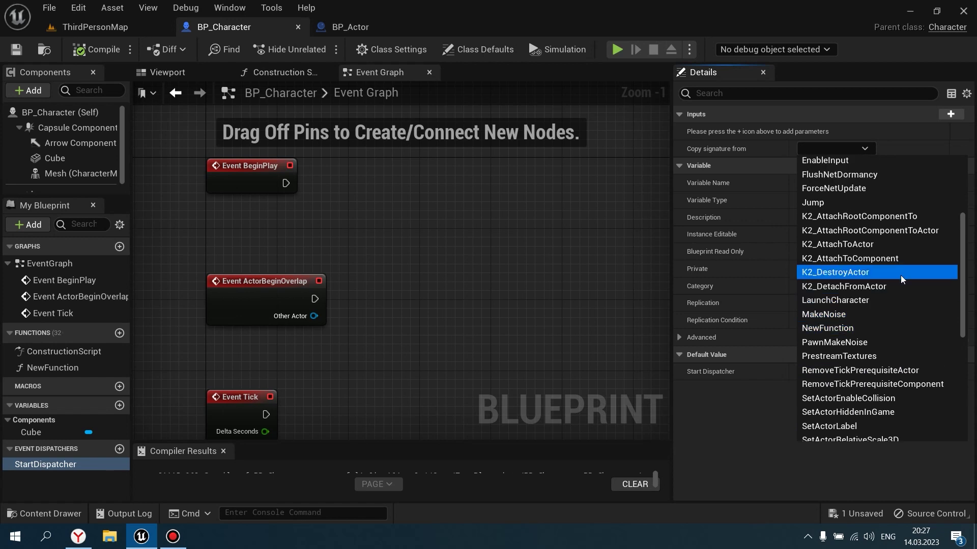
scroll(878, 250, up, 1)
click(863, 244)
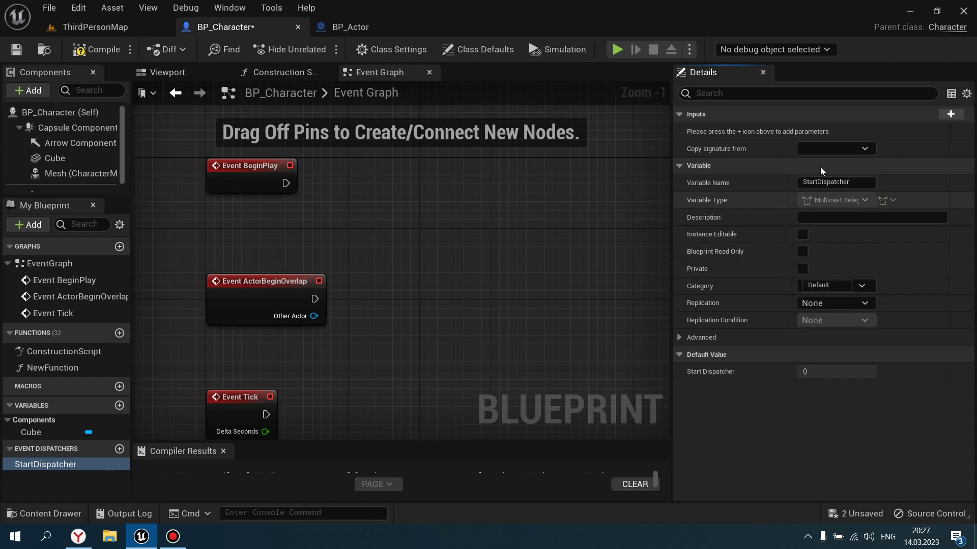
click(855, 149)
click(843, 202)
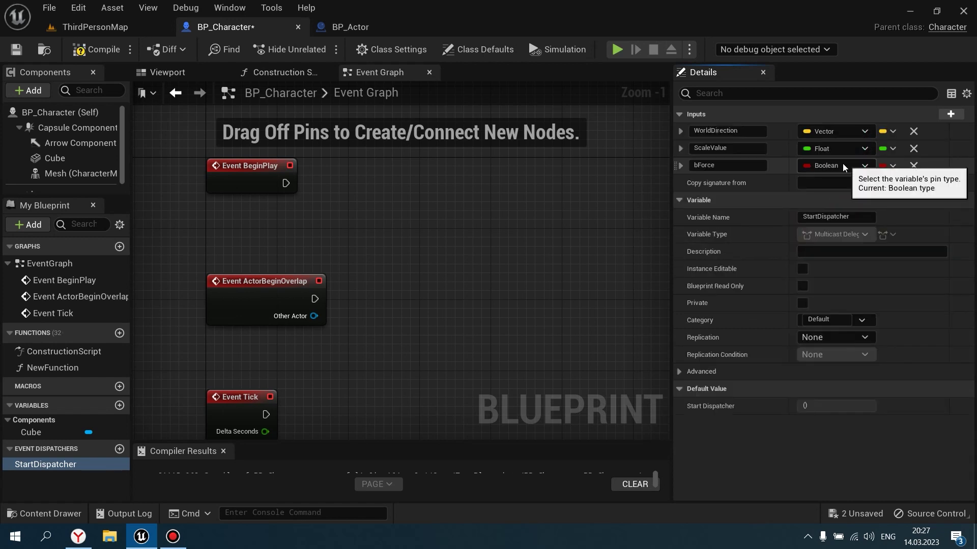
click(818, 182)
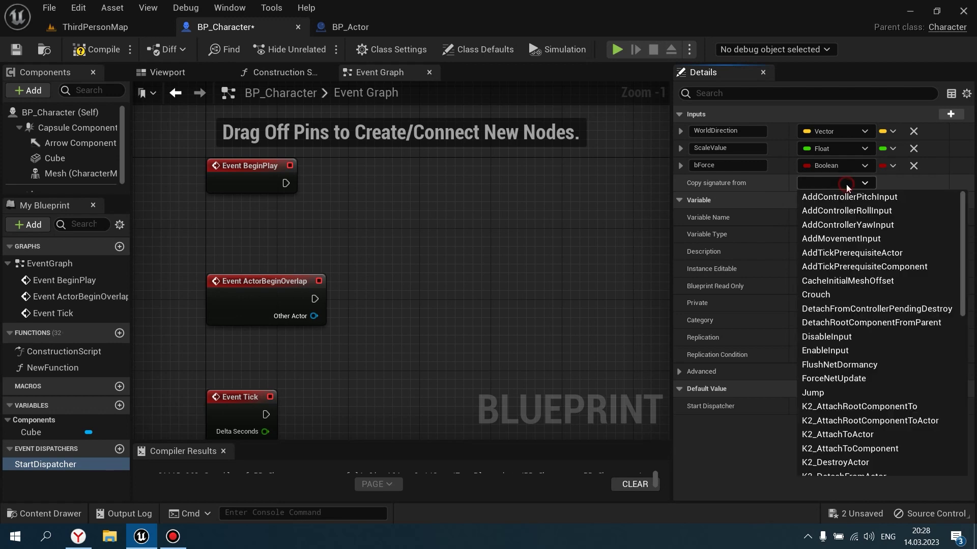
click(847, 221)
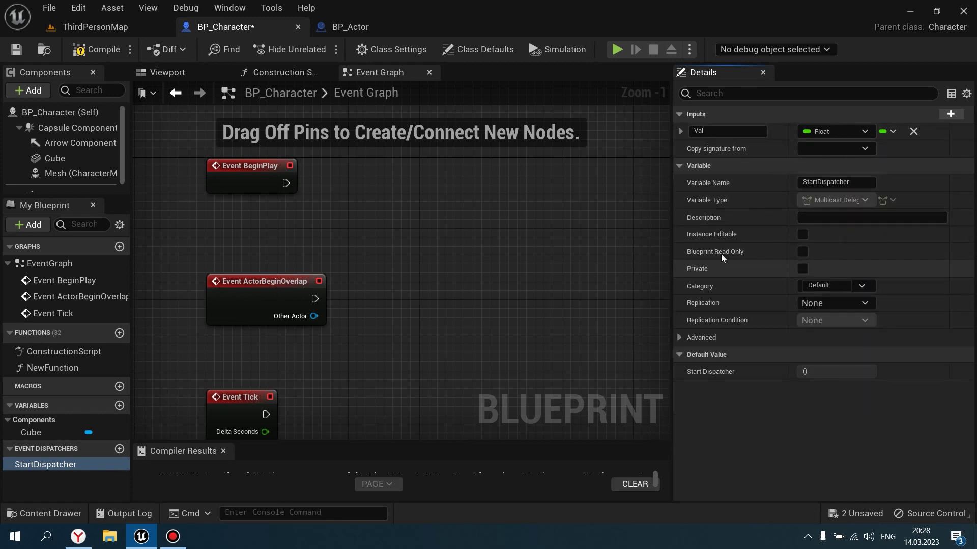
- Check the Val input and place a Call Start Dispatcher node in the Event Graph
click(681, 132)
click(680, 131)
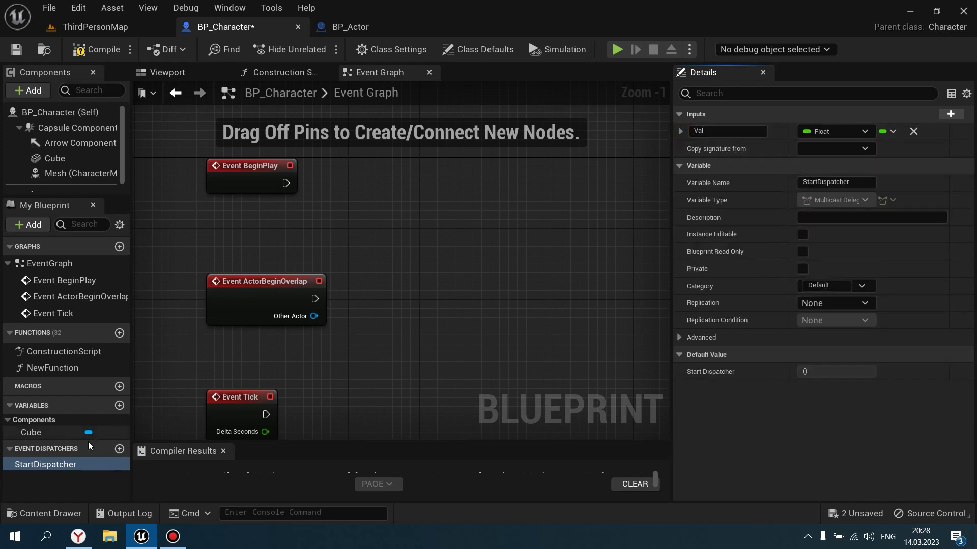
drag(61, 465, 472, 294)
click(492, 317)
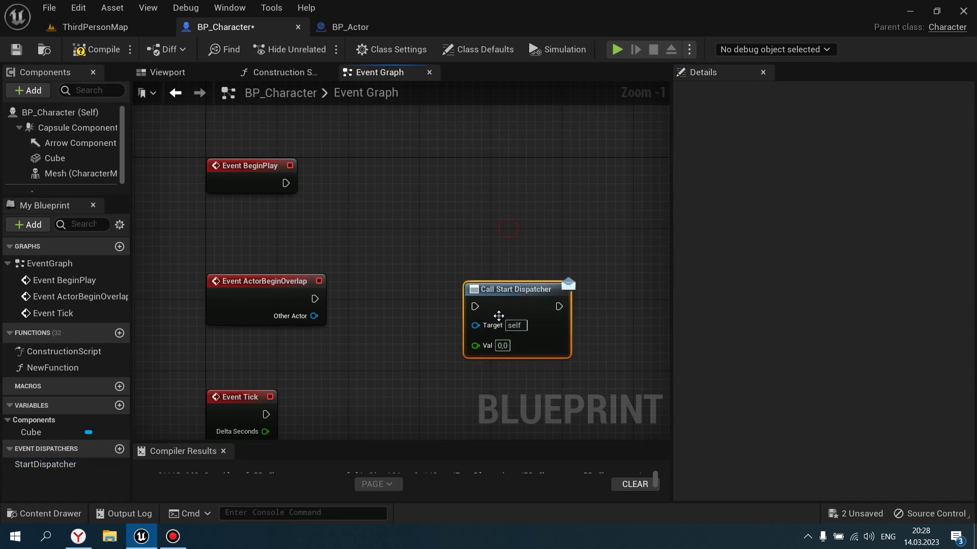
- Remove the Call Start Dispatcher node and copy the Crouch signature onto StartDispatcher
key(ctrl+z)
click(864, 148)
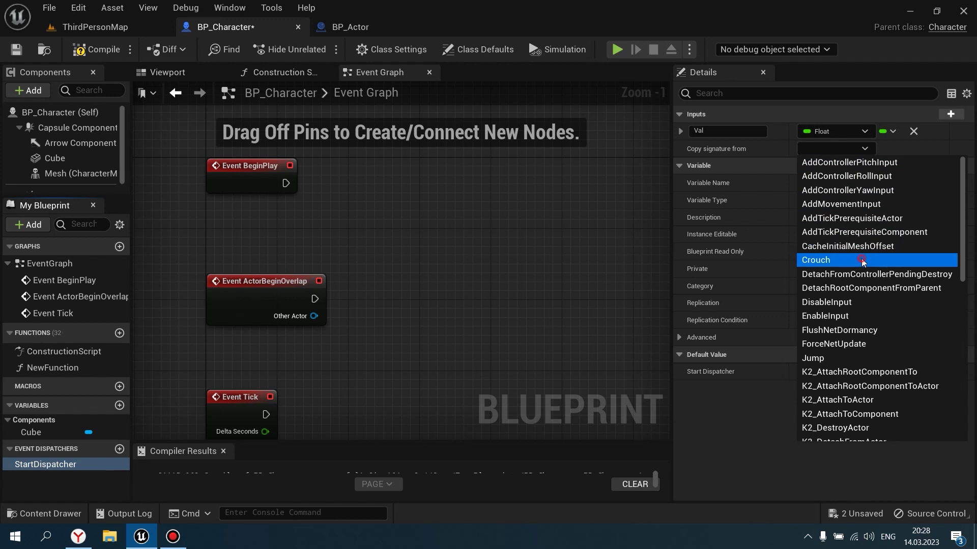
click(859, 260)
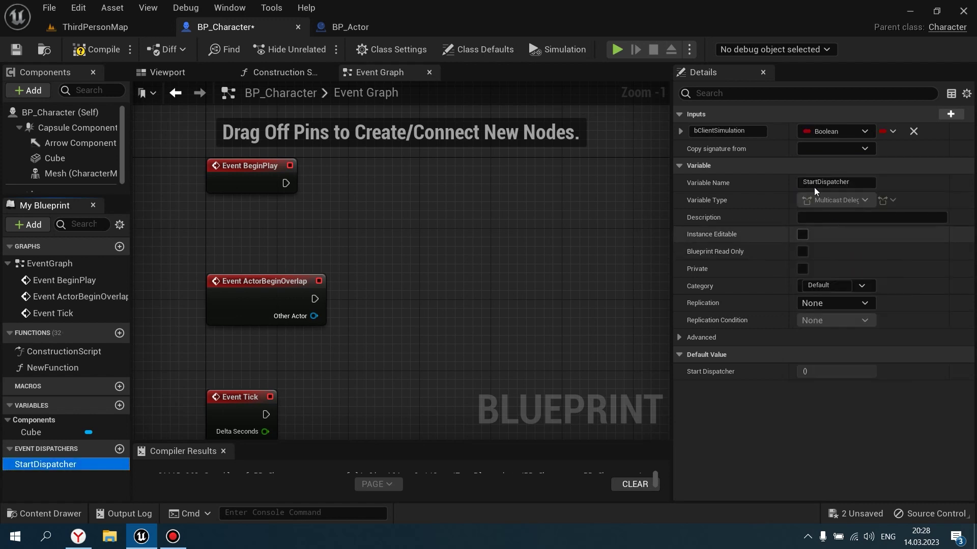
- Remove the bClientSimulation input so StartDispatcher has no parameters
click(832, 150)
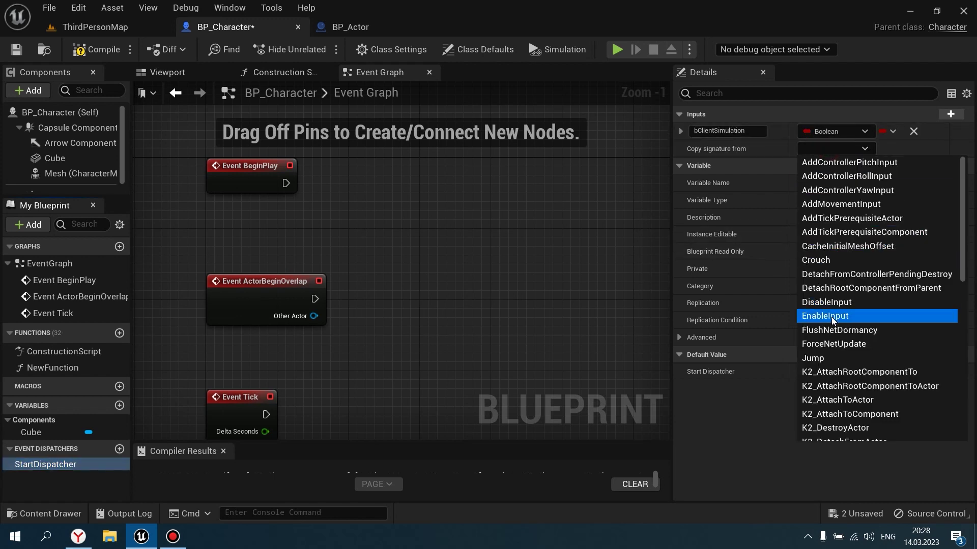
scroll(834, 356, down, 3)
scroll(857, 372, down, 3)
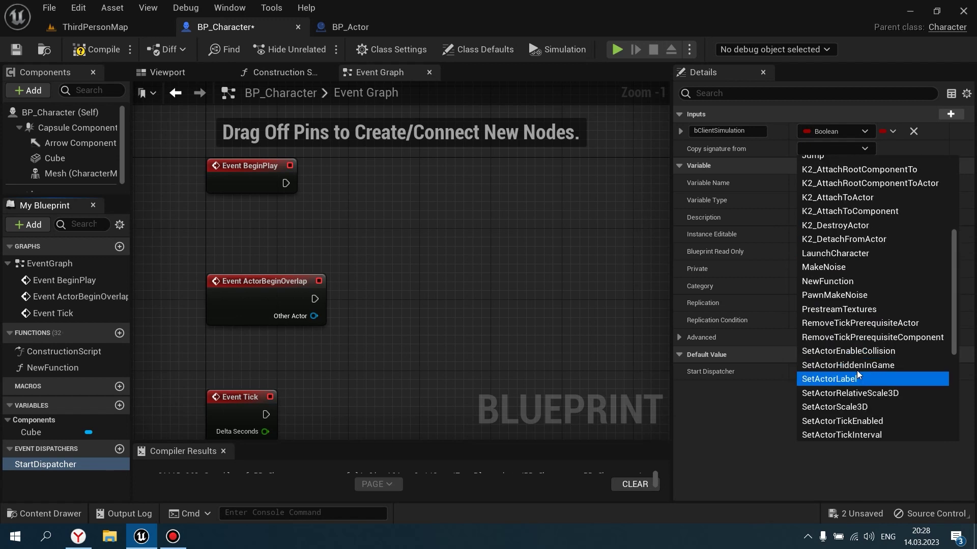
scroll(875, 383, down, 3)
scroll(865, 359, down, 3)
click(860, 340)
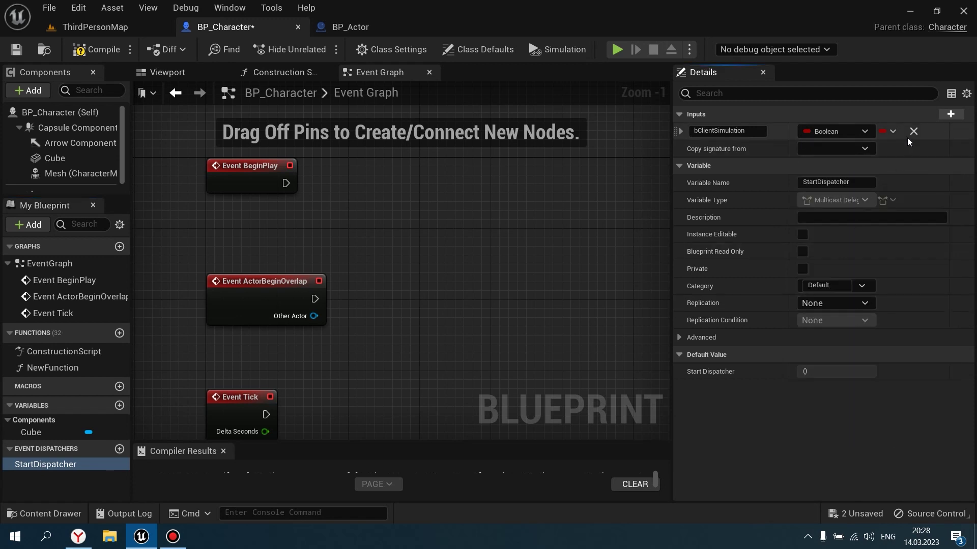
click(913, 132)
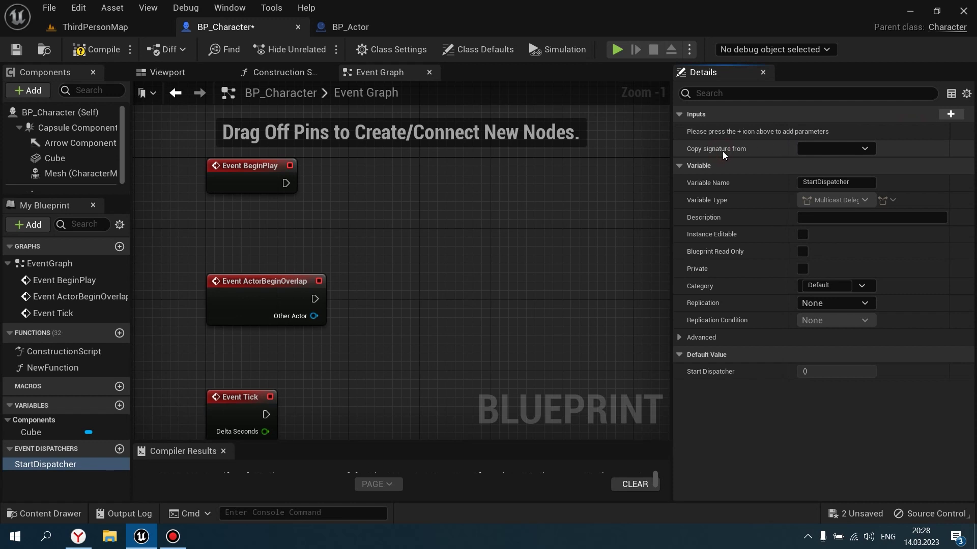
- Browse the Copy signature from list and close it with nothing chosen
click(857, 150)
scroll(893, 312, down, 5)
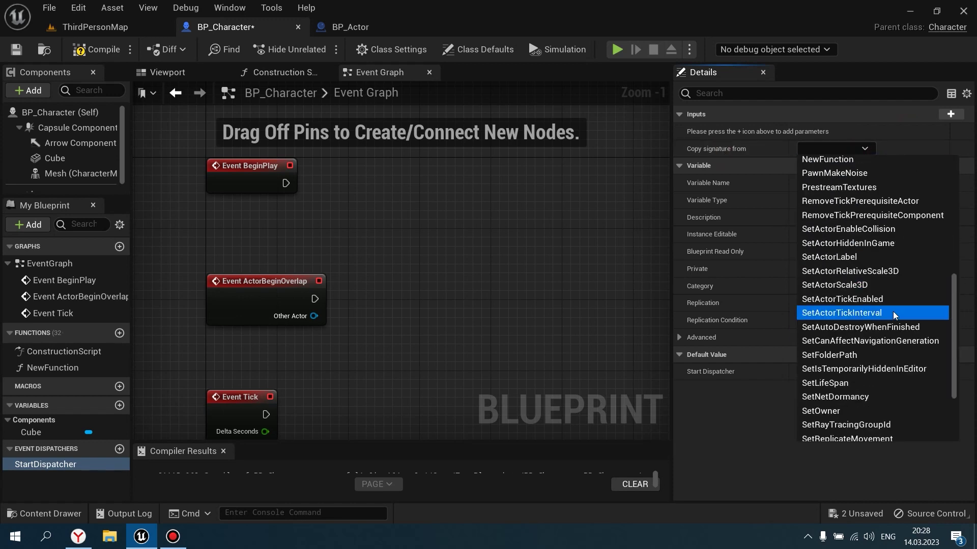
scroll(895, 311, up, 3)
scroll(890, 315, down, 4)
scroll(869, 337, up, 4)
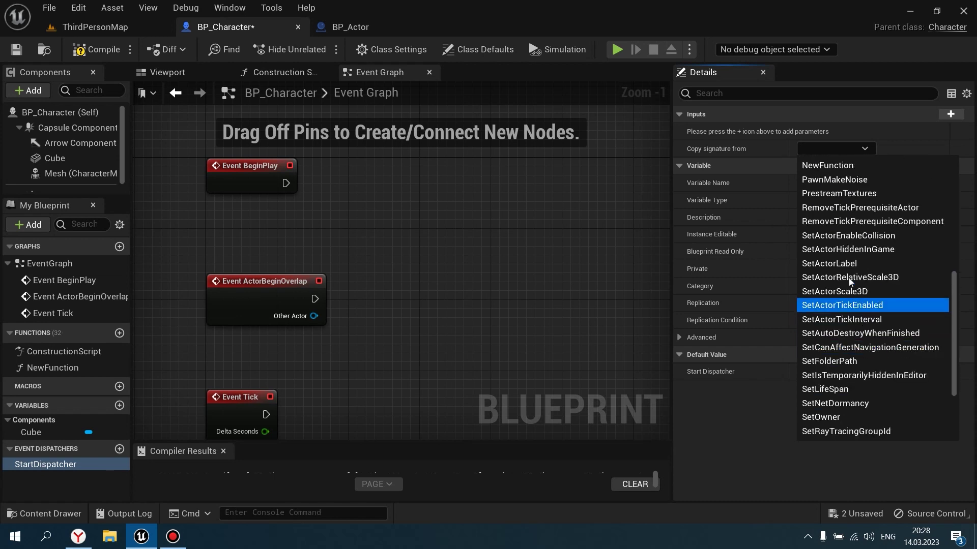
scroll(855, 285, up, 3)
scroll(860, 288, up, 3)
scroll(861, 288, up, 2)
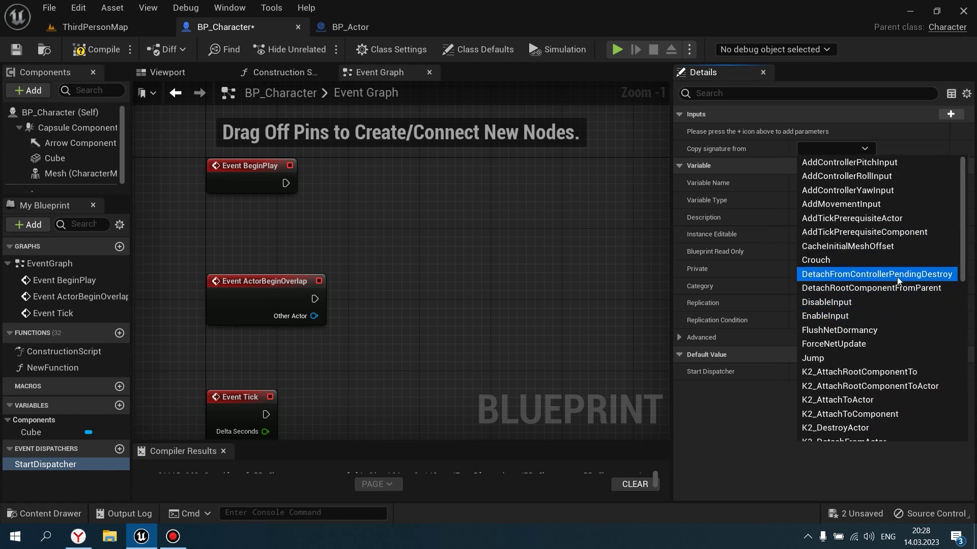
scroll(915, 270, down, 1)
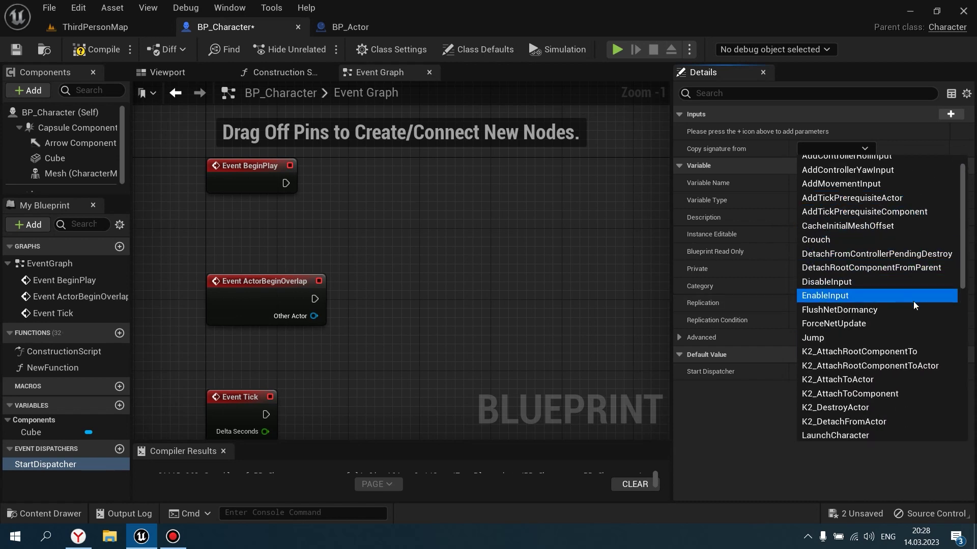
scroll(905, 320, down, 3)
scroll(892, 331, down, 2)
scroll(875, 336, down, 3)
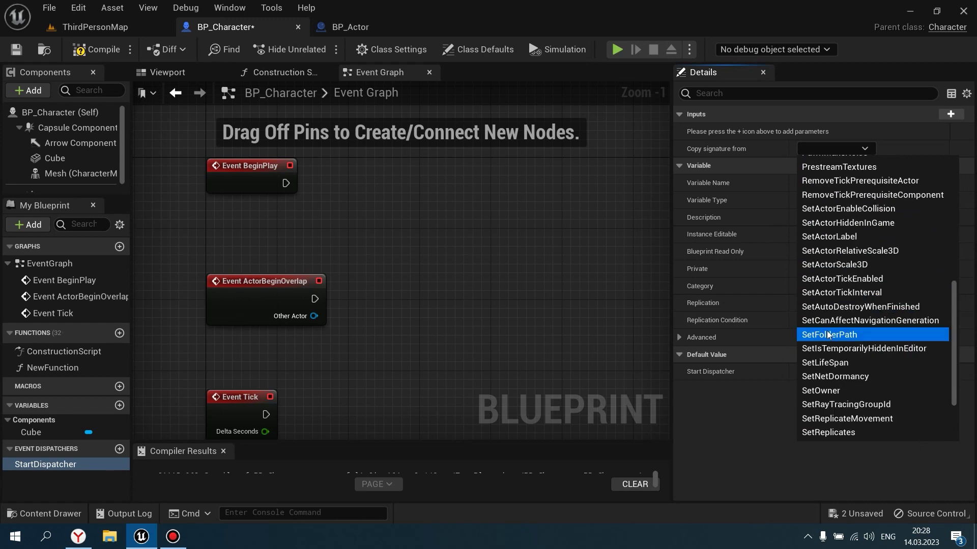
scroll(870, 338, down, 2)
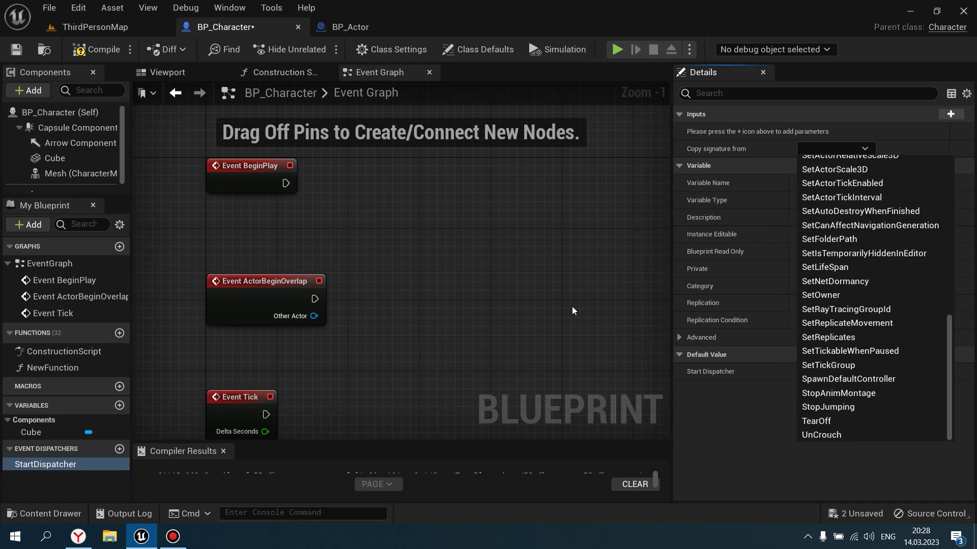
click(536, 306)
right_drag(261, 269, 303, 246)
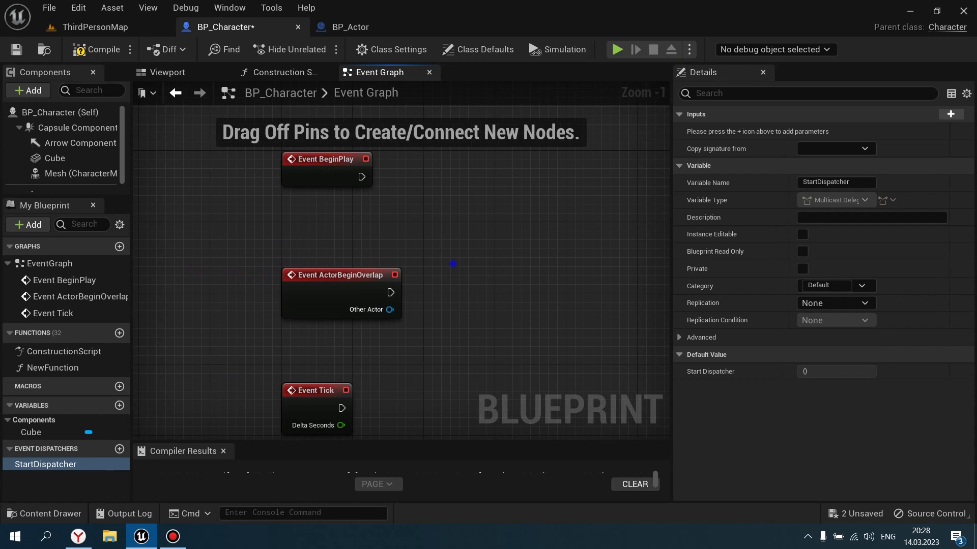
right_drag(453, 265, 350, 343)
scroll(433, 287, up, 1)
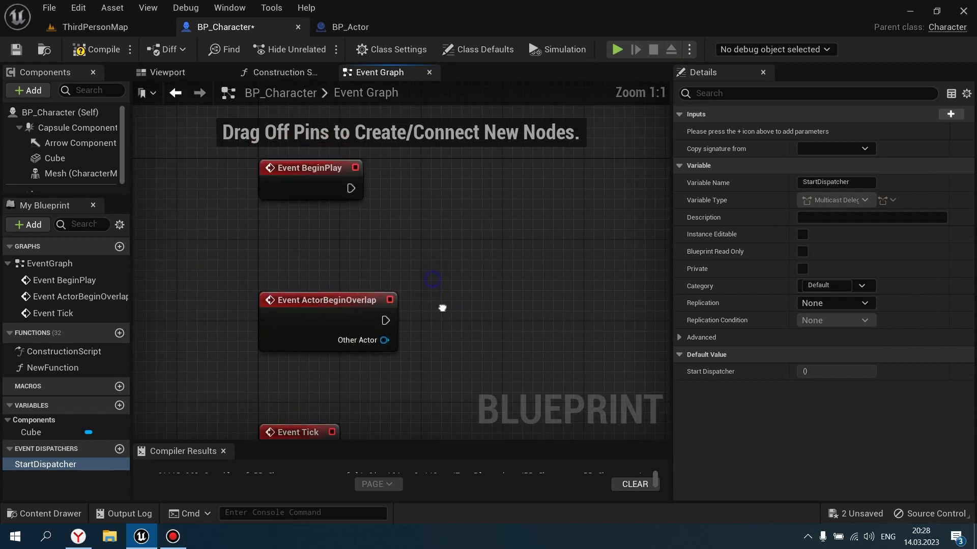
drag(329, 302, 328, 271)
click(102, 29)
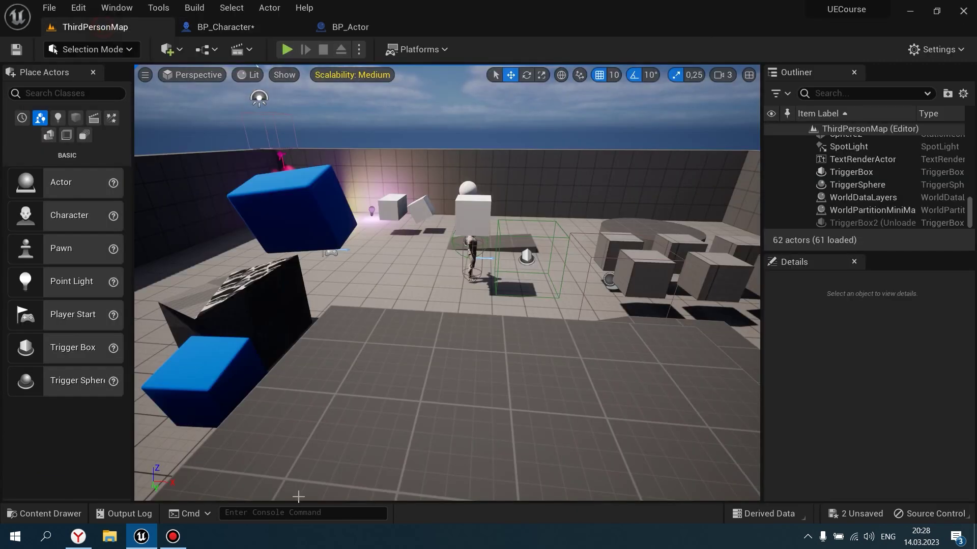
click(44, 514)
click(265, 451)
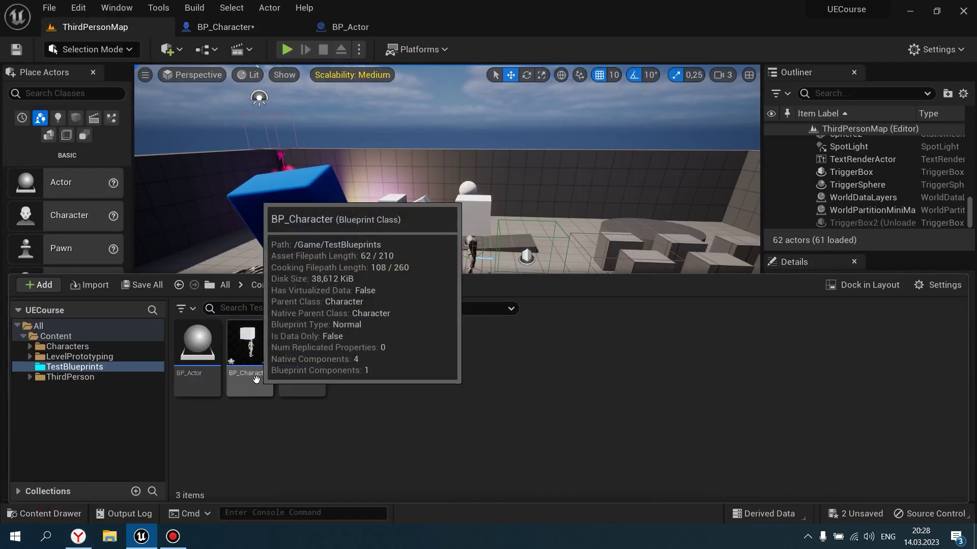
right_click(393, 385)
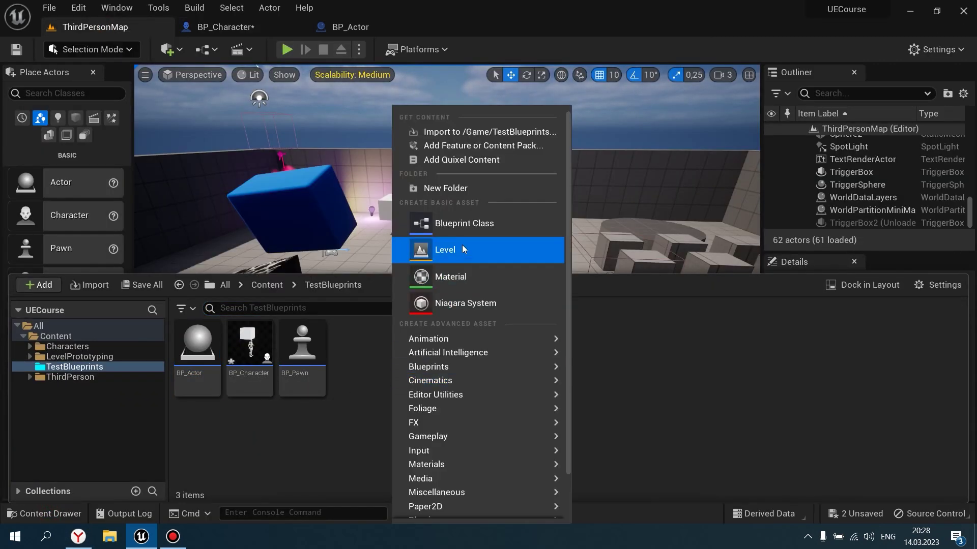
click(441, 228)
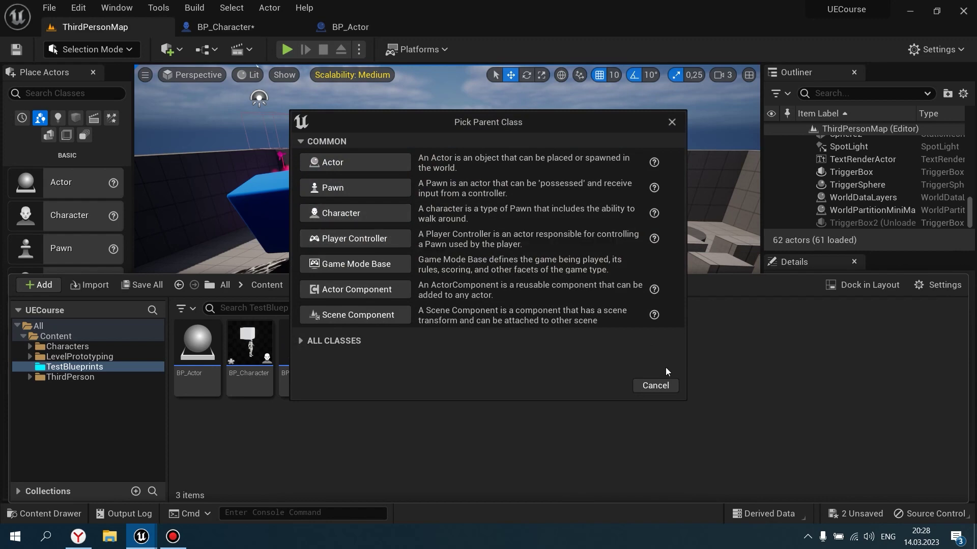
click(663, 385)
click(352, 27)
click(259, 27)
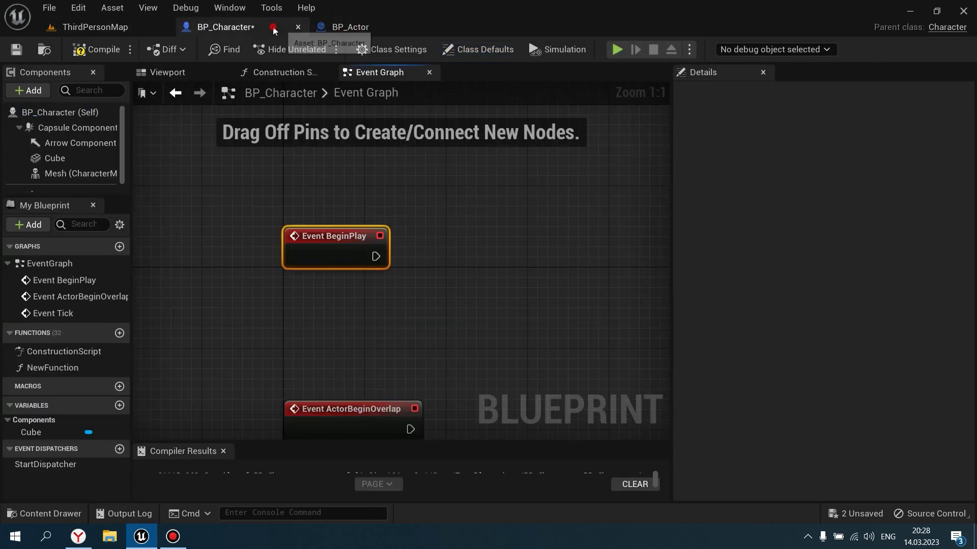
- Close the BP_Actor editor and add a Sequence node after BP_Character's Event BeginPlay
click(402, 27)
click(433, 28)
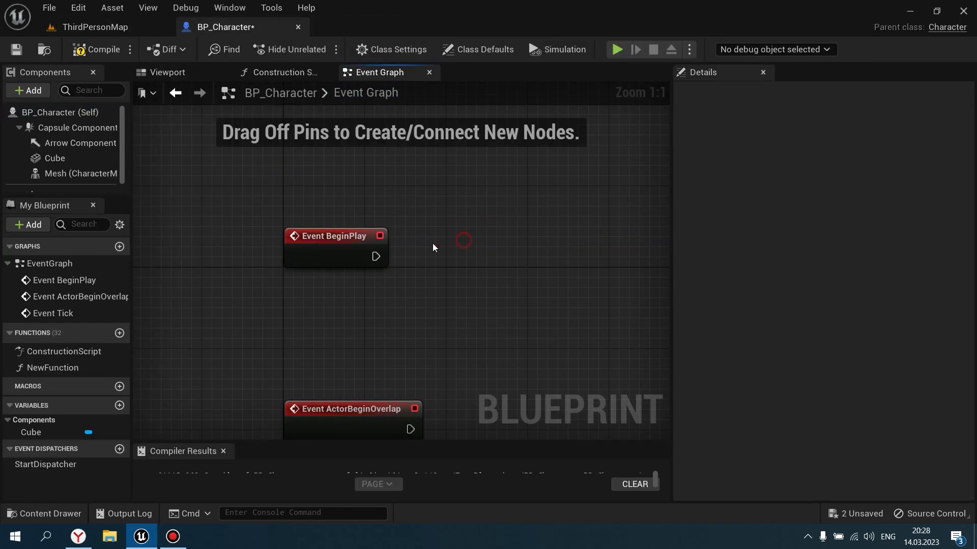
drag(374, 257, 497, 254)
text(S)
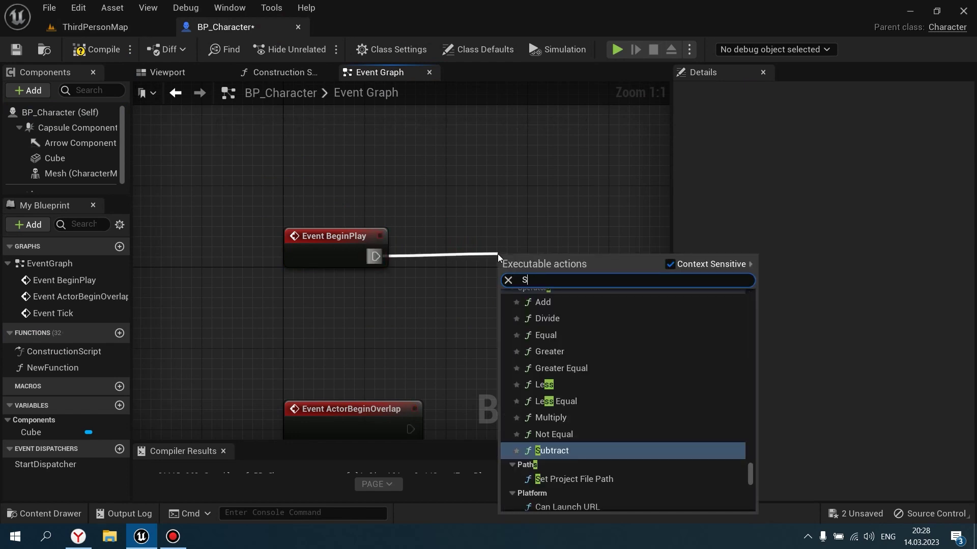
text(equence)
key(Return)
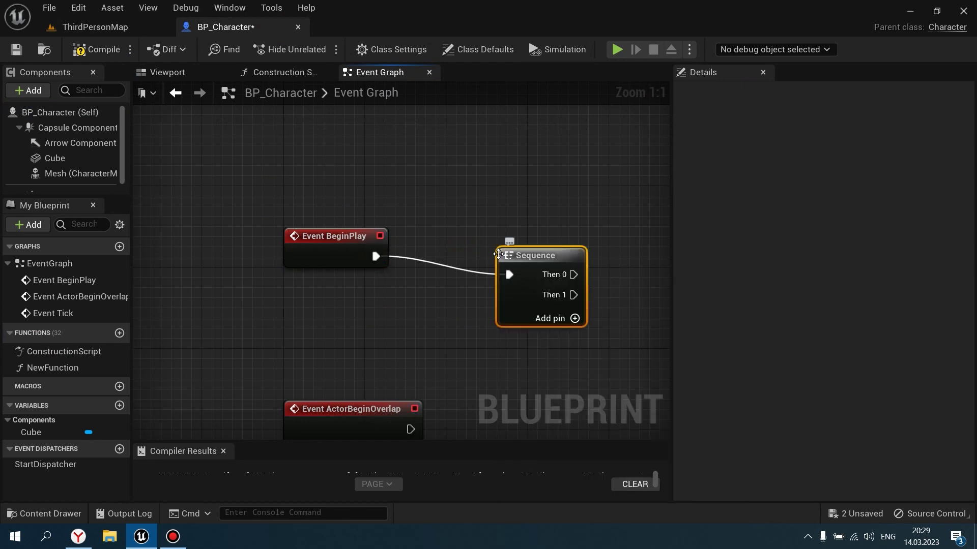
drag(524, 236, 585, 217)
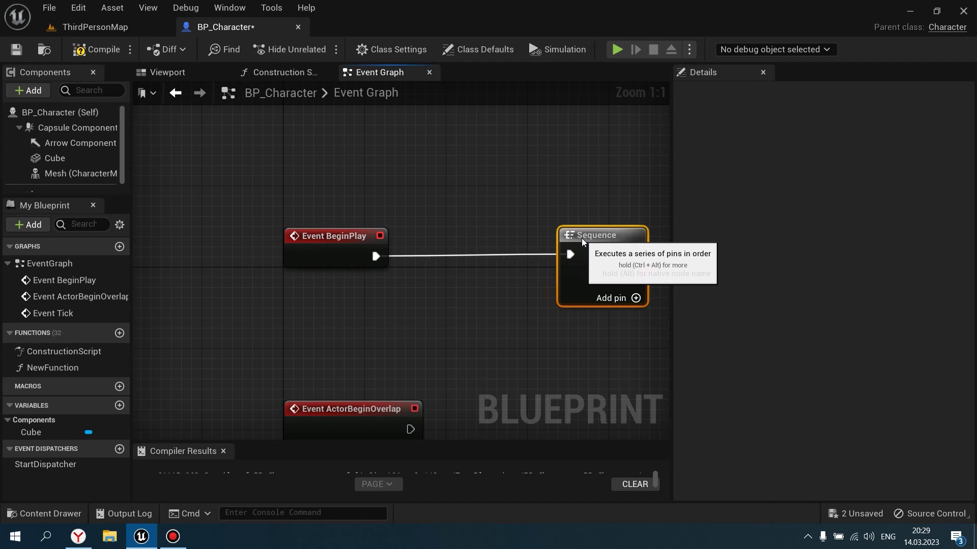
right_drag(571, 196, 374, 188)
click(408, 208)
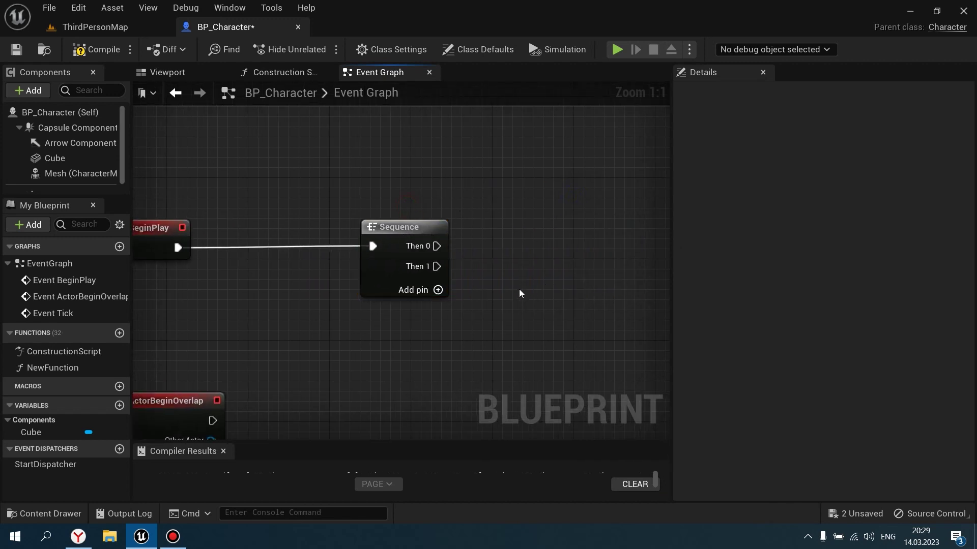
right_drag(518, 290, 511, 334)
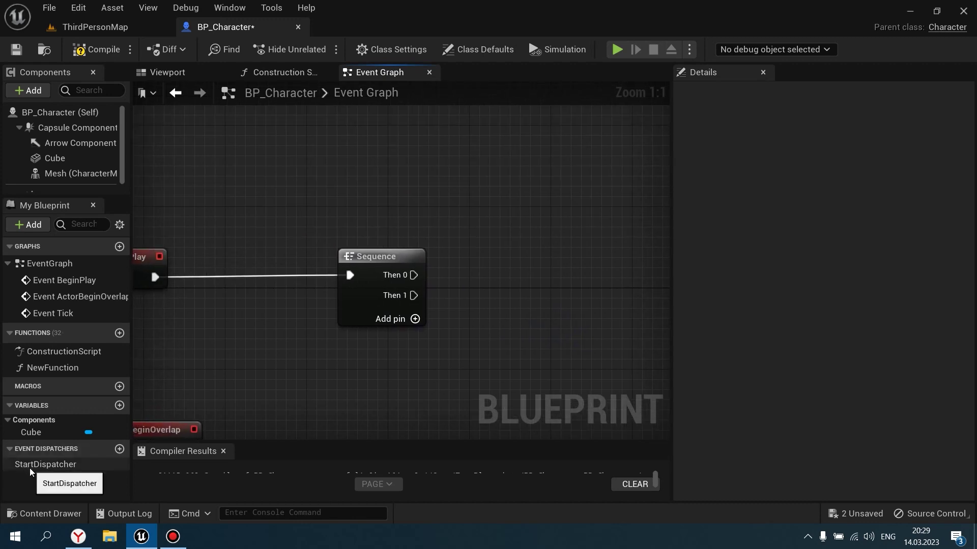
- Drop StartDispatcher into the graph as a Call Start Dispatcher node
mouse_move(30, 468)
mouse_down()
mouse_move(544, 284)
mouse_move(535, 277)
mouse_up()
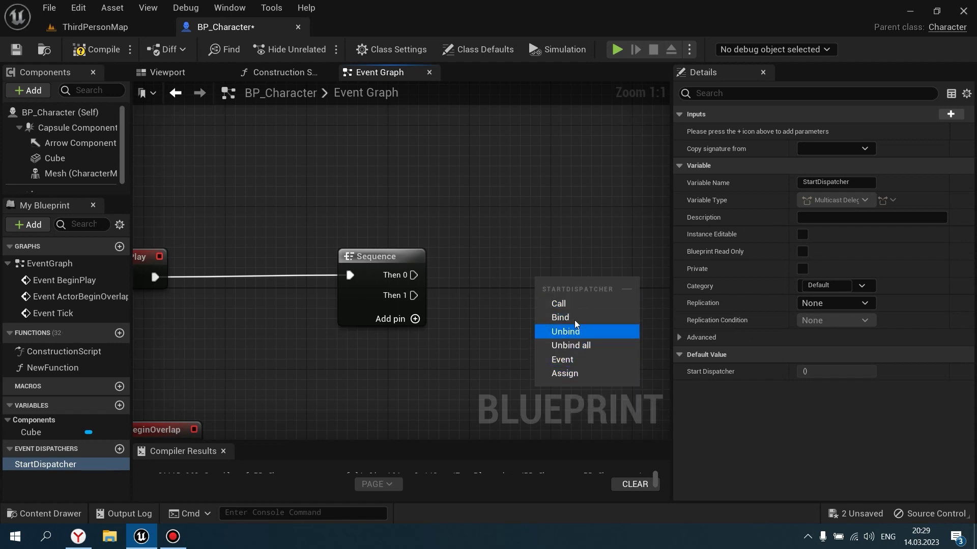
click(575, 305)
drag(572, 227, 475, 244)
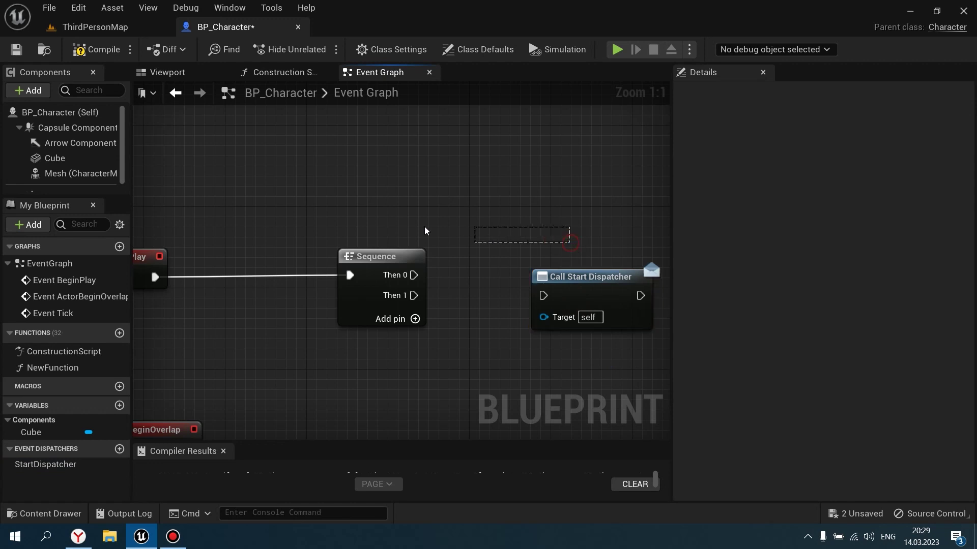
right_drag(648, 253, 476, 240)
click(443, 271)
click(495, 250)
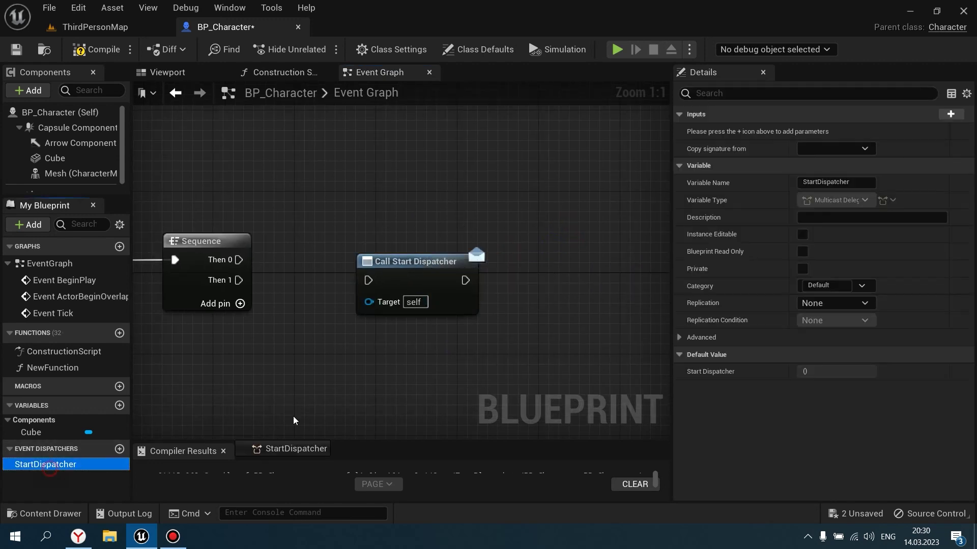
- Add a Bind Event to Start Dispatcher node and compare it with the Call node
drag(46, 464, 355, 357)
click(405, 402)
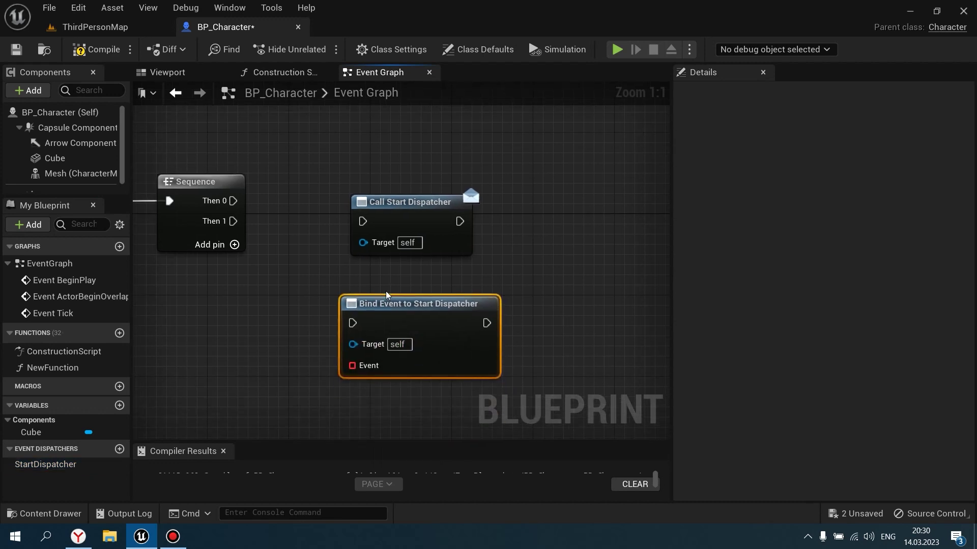
right_drag(400, 378, 394, 319)
drag(380, 309, 391, 309)
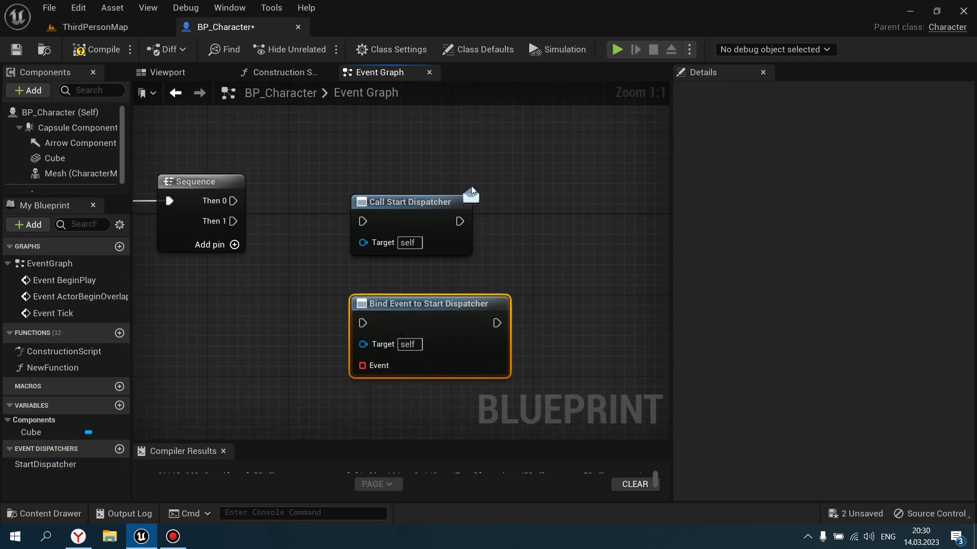
click(469, 198)
click(532, 204)
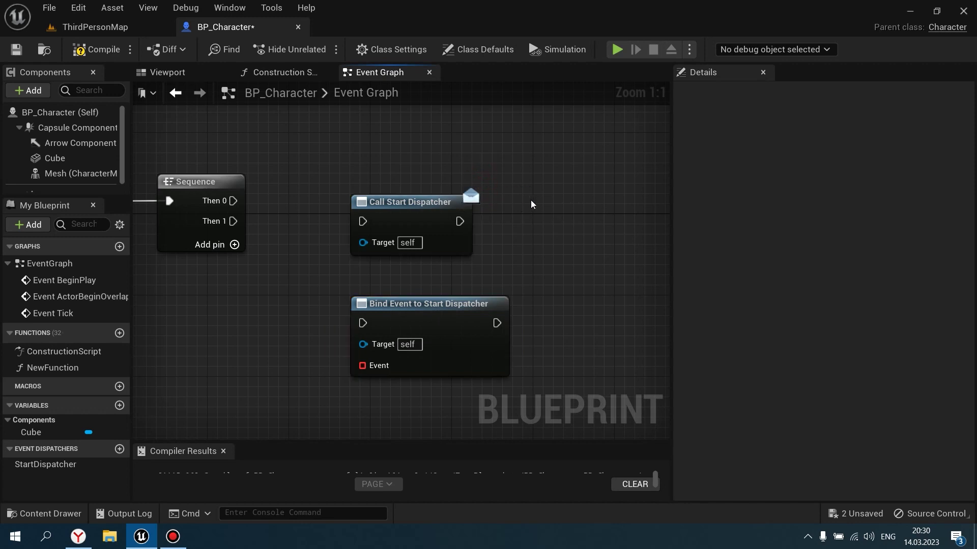
click(452, 312)
click(474, 241)
click(460, 210)
click(473, 183)
click(460, 211)
click(474, 182)
- Delete the Call and Bind Event Start Dispatcher nodes and return to the Sequence node
drag(562, 165, 434, 346)
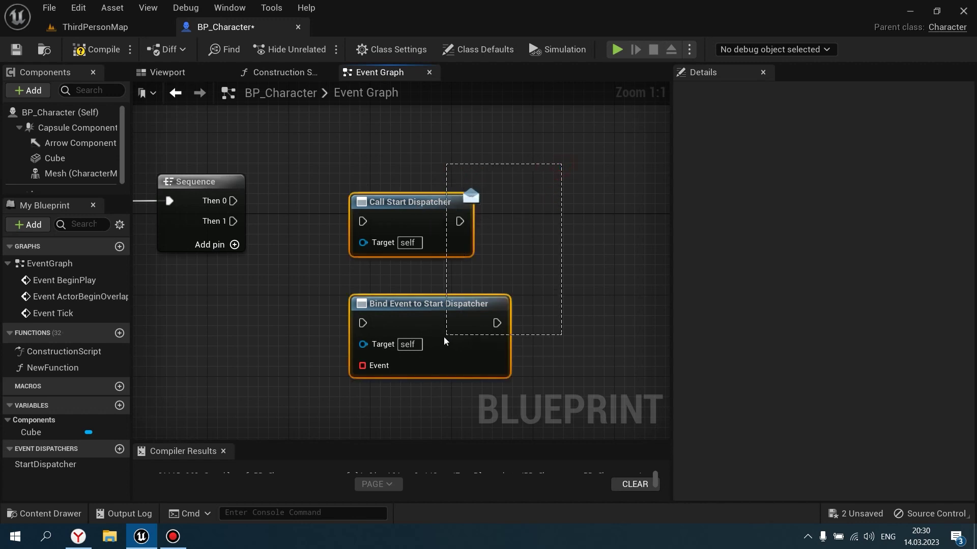
key(Delete)
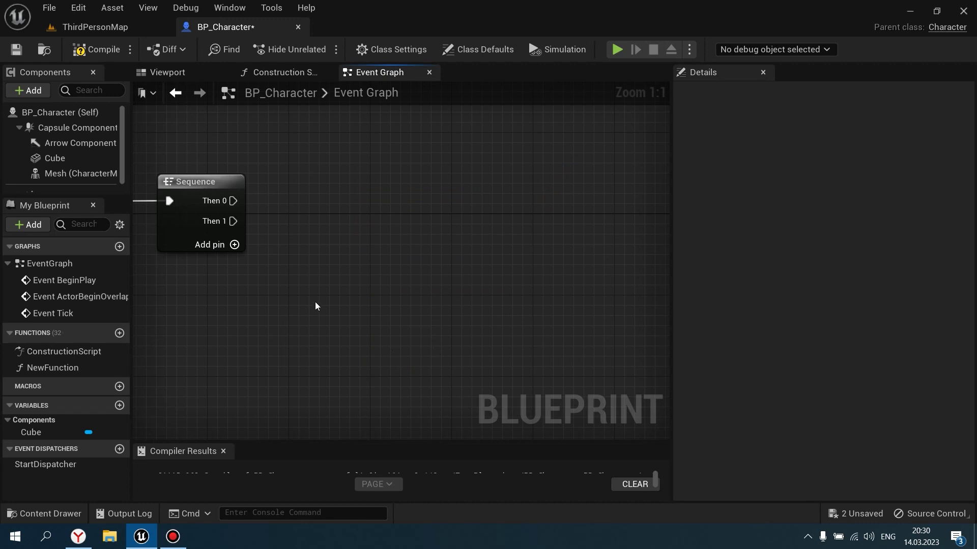
right_drag(286, 300, 521, 344)
scroll(343, 319, down, 1)
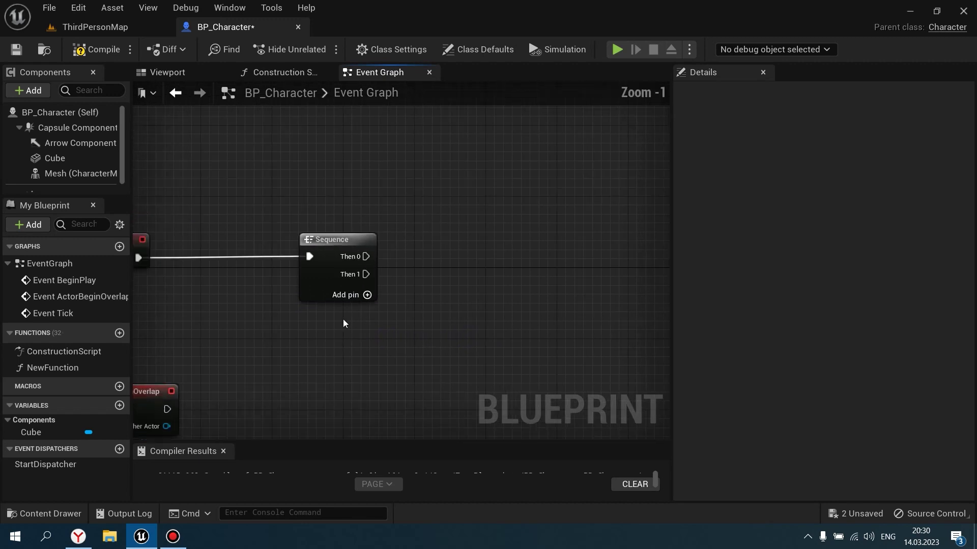
click(340, 290)
scroll(341, 288, up, 1)
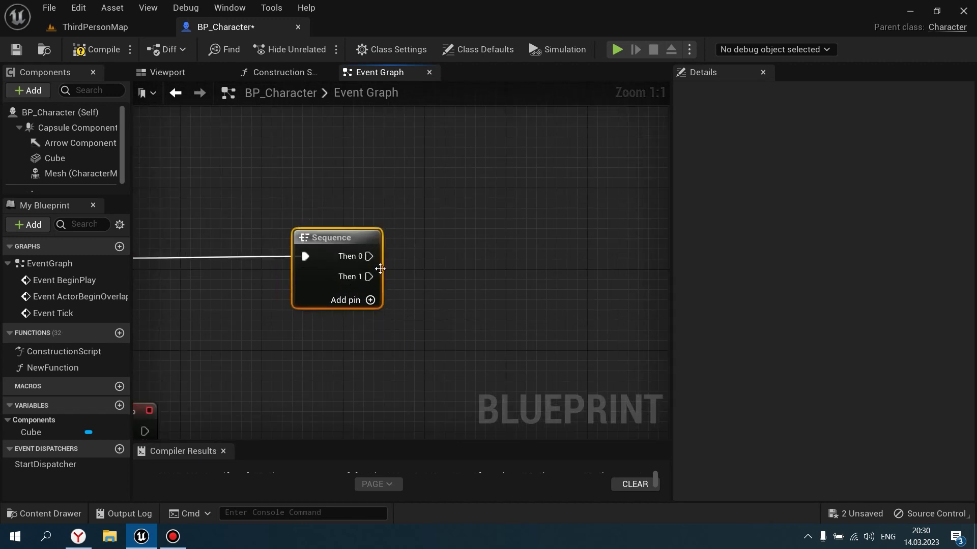
- Add a Print String node from Sequence's Then 0, then unlink it and move it right
drag(368, 256, 554, 216)
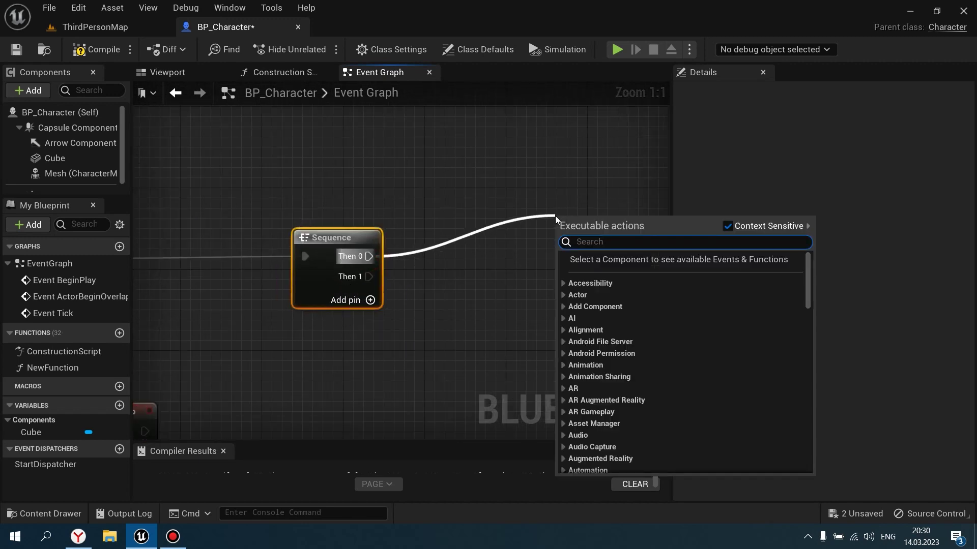
text(Print Str)
key(Return)
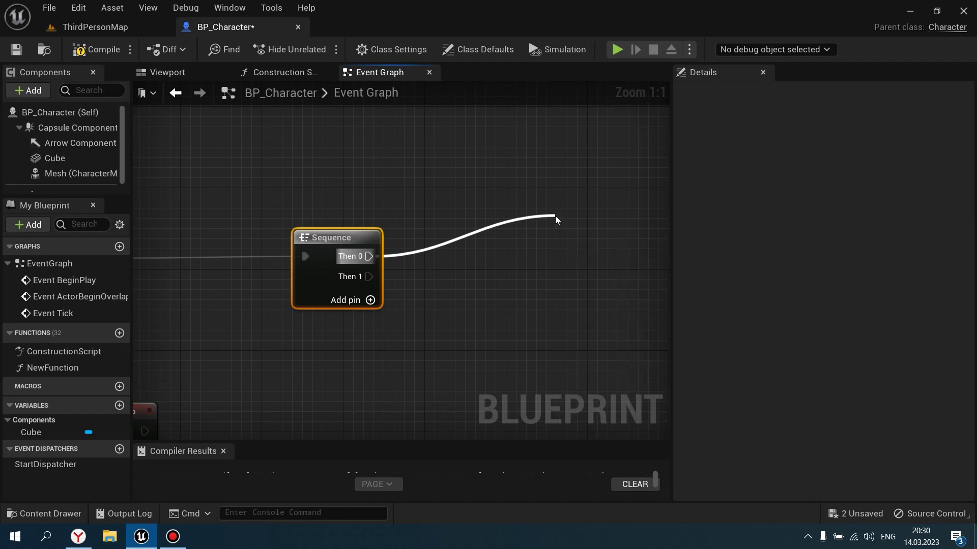
right_drag(555, 217, 388, 242)
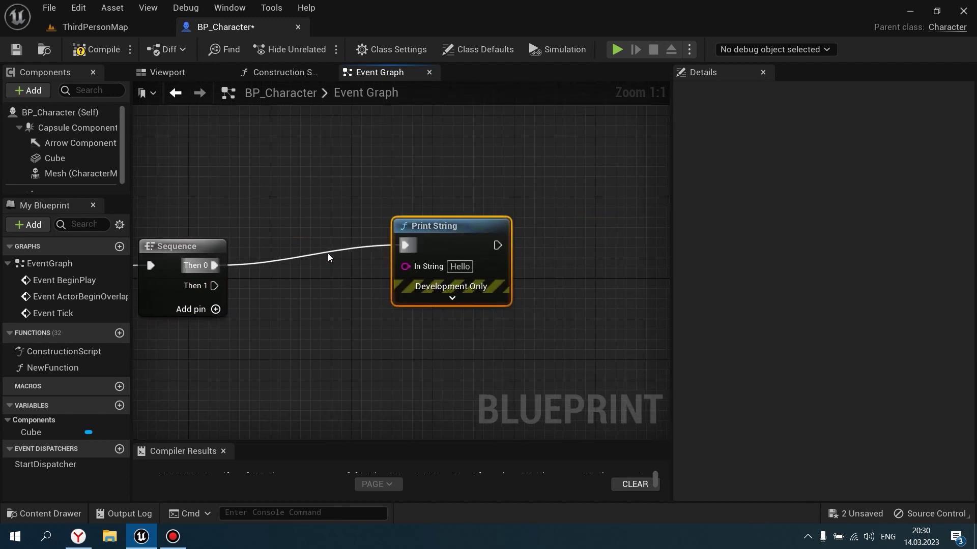
alt+click(403, 238)
drag(487, 227, 569, 227)
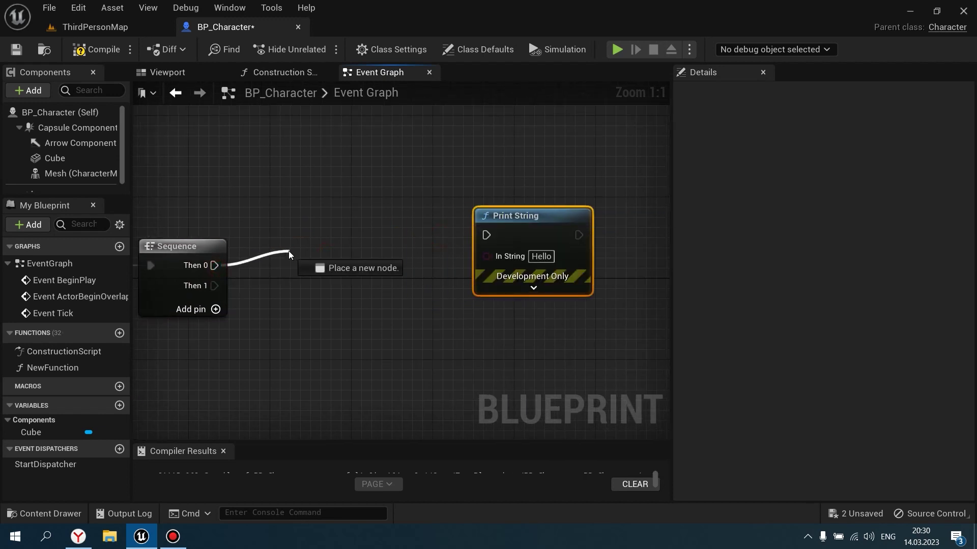
- Insert a Delay node on Then 0 with a duration of 2
drag(214, 265, 288, 250)
text(Dekay)
key(BackSpace)
key(BackSpace)
key(BackSpace)
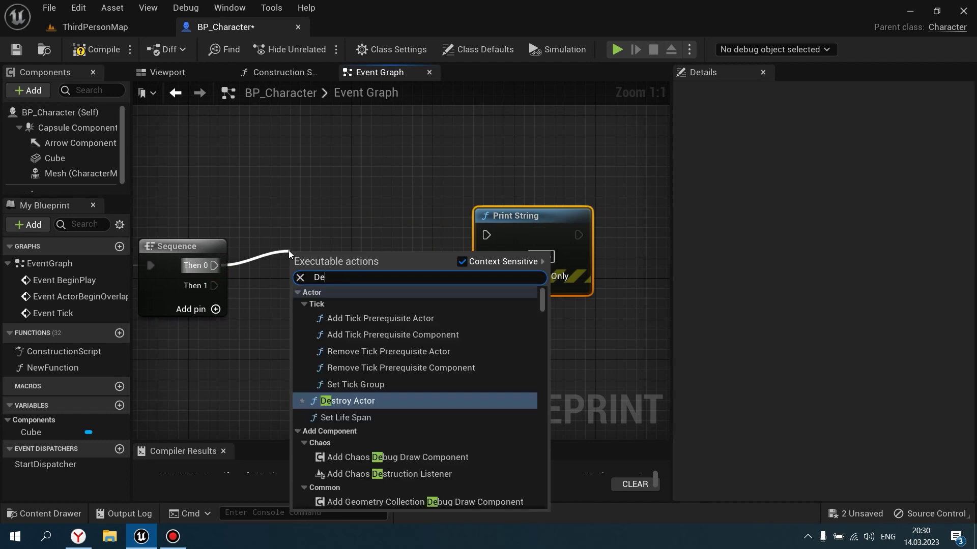
text(lay)
key(Return)
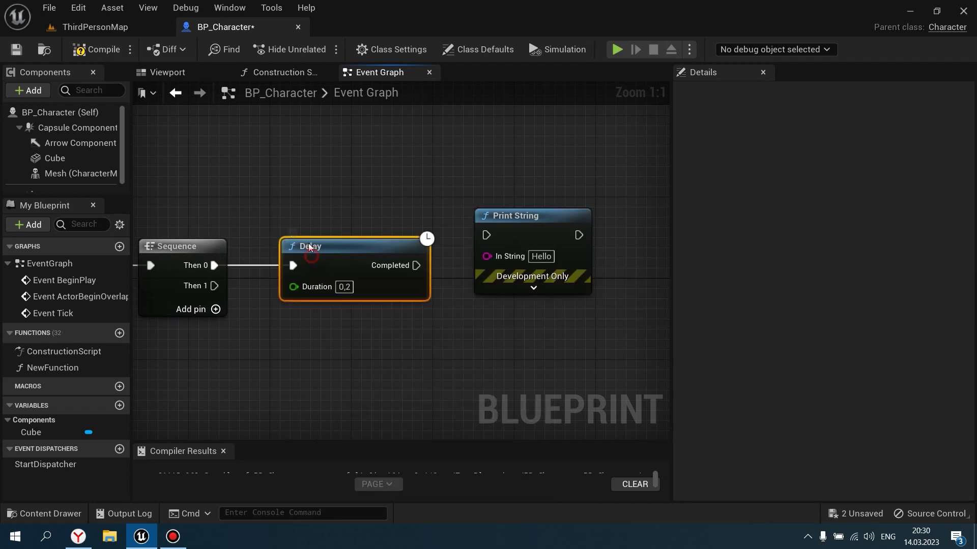
text(2)
click(349, 303)
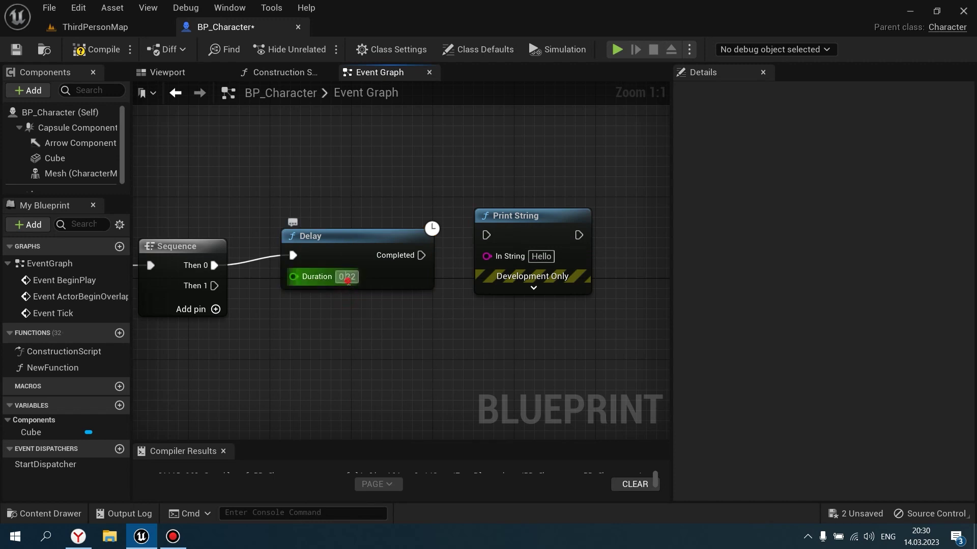
- Wire the Delay's Completed output into Print String and reposition the Print String node
drag(416, 256, 486, 235)
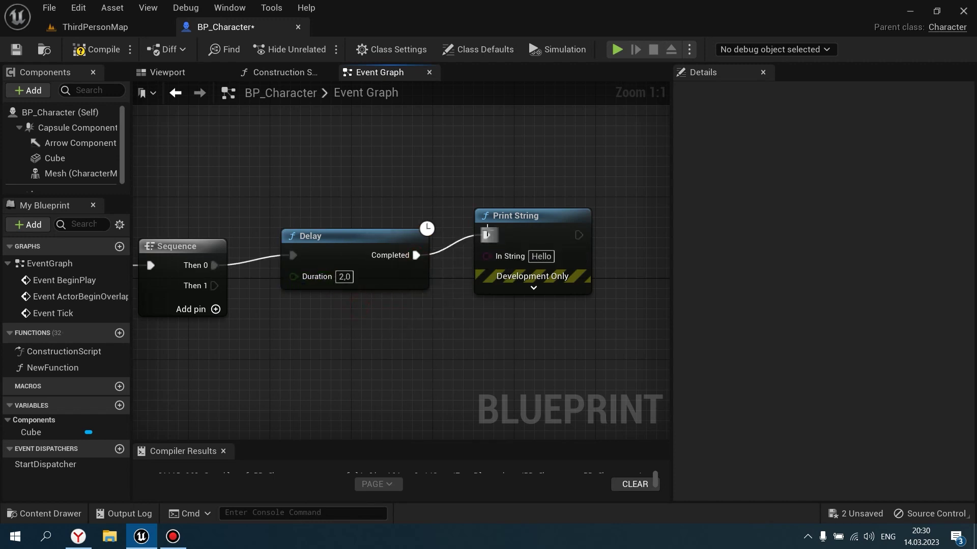
right_drag(505, 202, 395, 205)
drag(429, 230, 487, 204)
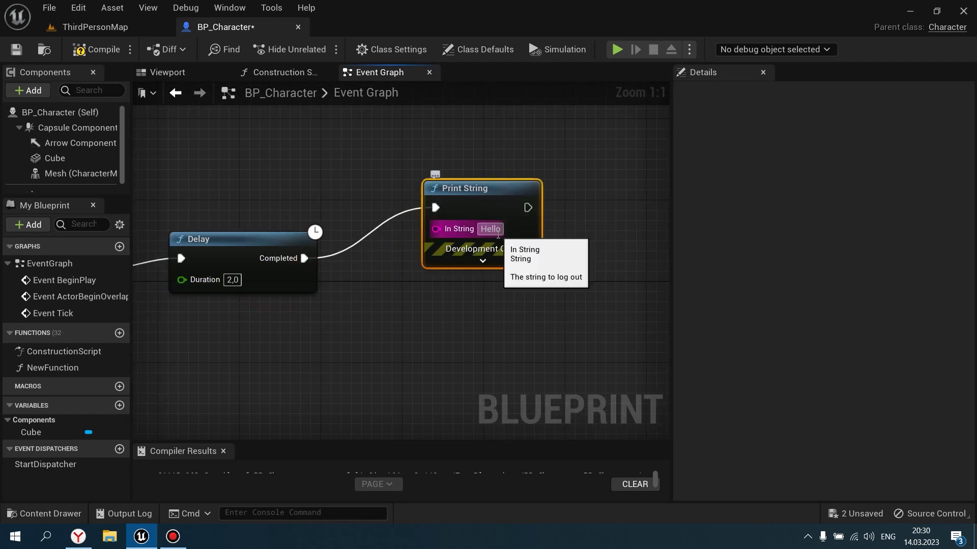
click(491, 229)
- Replace the Print String message Hello with 'Я вызвался без Диспатчера'
key(BackSpace)
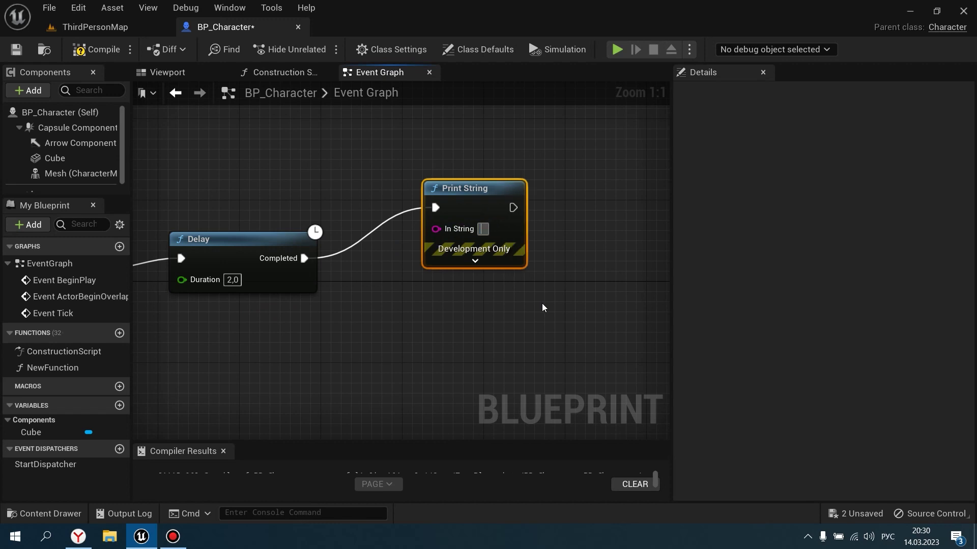
text(Я вызвался)
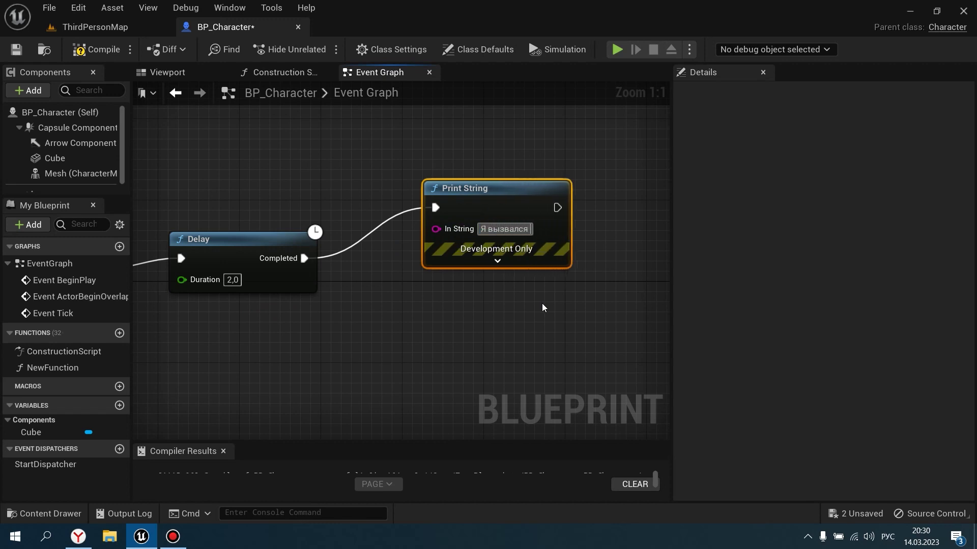
text( из Бегин)
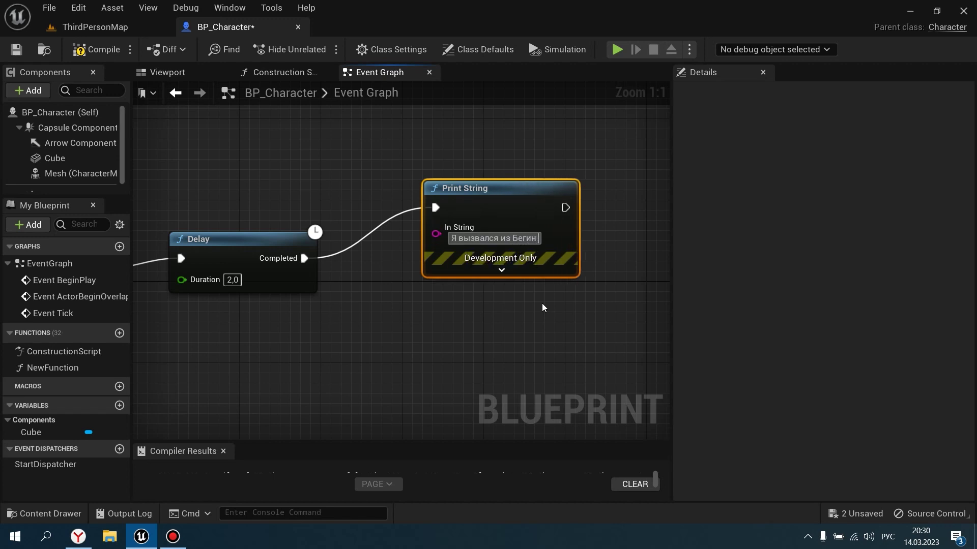
key(BackSpace)
key(BackSpace)
key(BackSpace)
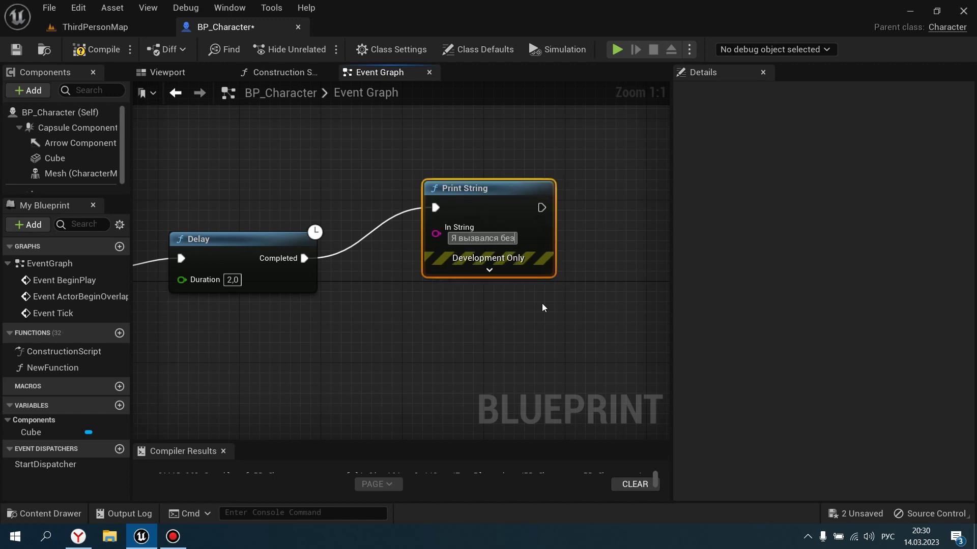
text(без Диспатчера)
key(Return)
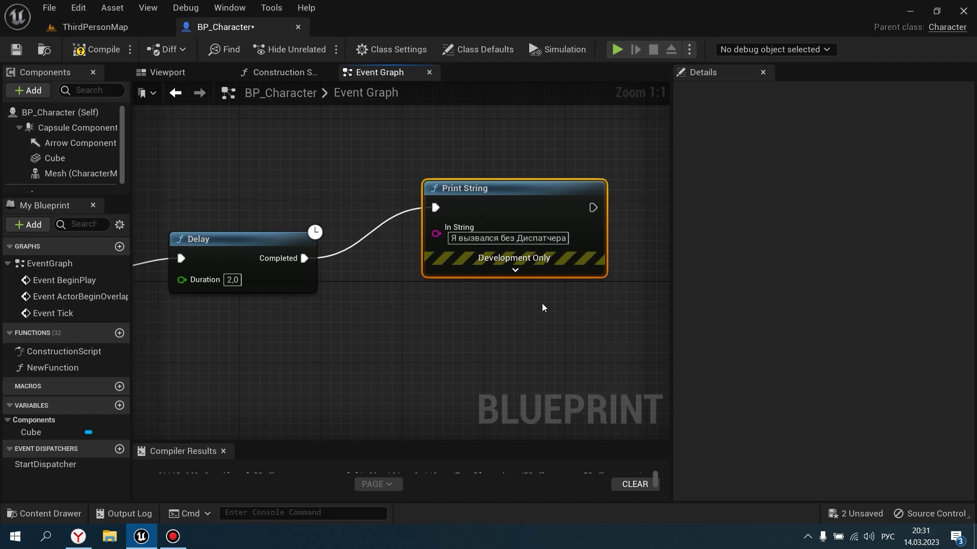
scroll(537, 302, down, 2)
- Add a second Delay node from the Sequence node's Then 1 output
scroll(543, 312, down, 1)
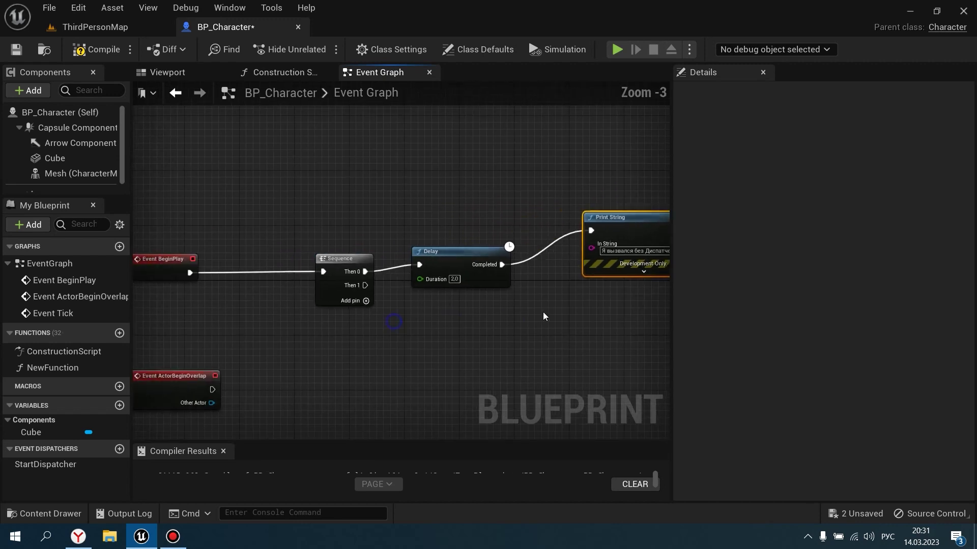
drag(309, 199, 339, 205)
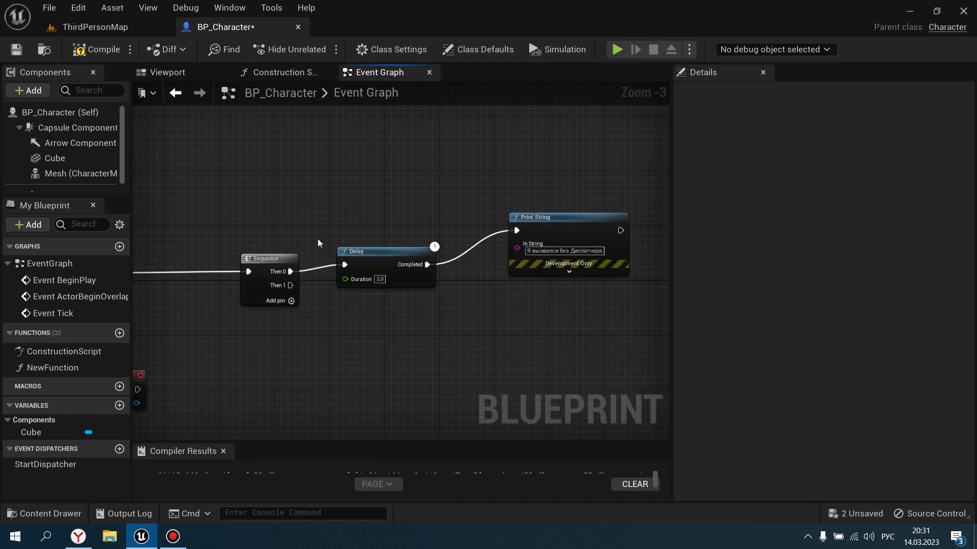
scroll(319, 314, up, 2)
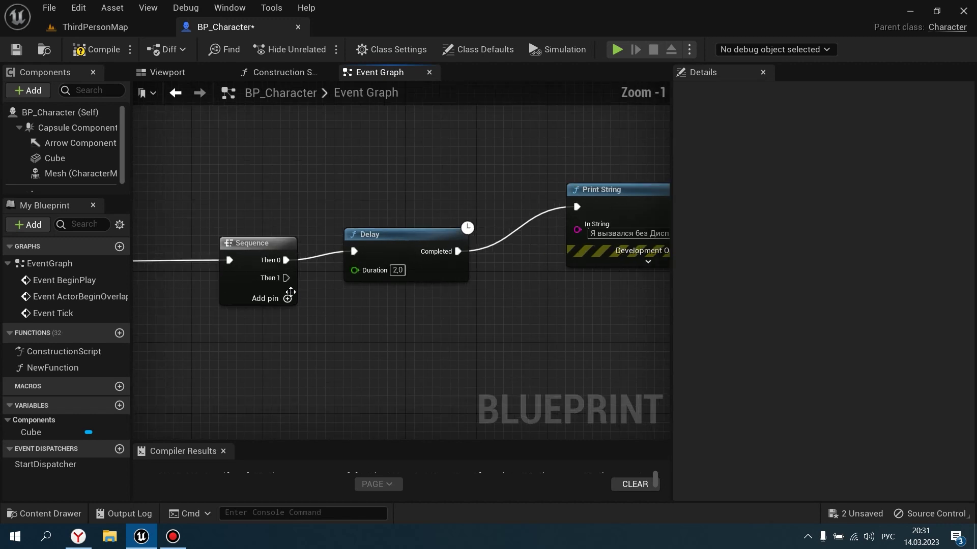
drag(286, 278, 375, 346)
text(вуд)
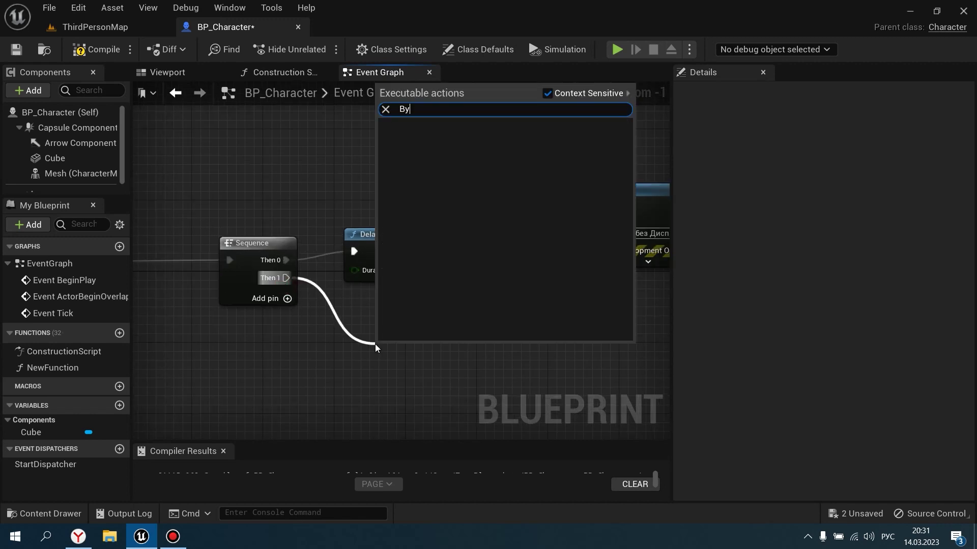
key(BackSpace)
key(BackSpace)
key(BackSpace)
key(alt+shift)
text(Dela)
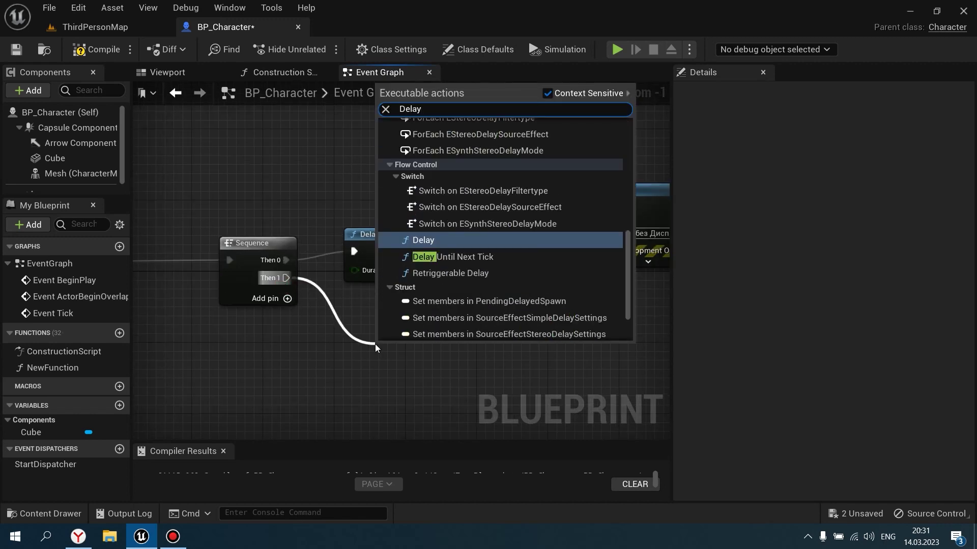
key(Return)
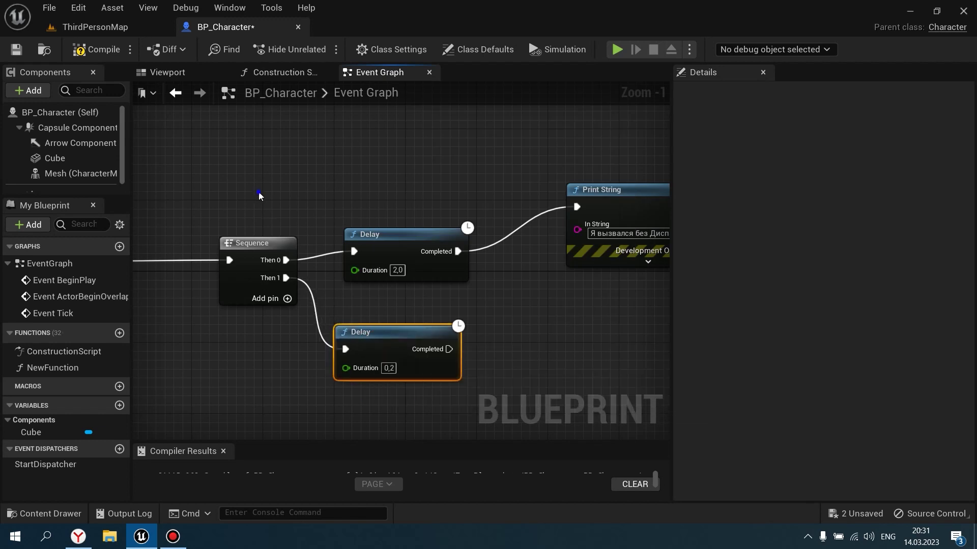
- Box-select the Delay and Print String chain to review the node layout
right_drag(241, 254, 315, 254)
click(316, 254)
scroll(346, 231, down, 1)
scroll(346, 230, down, 1)
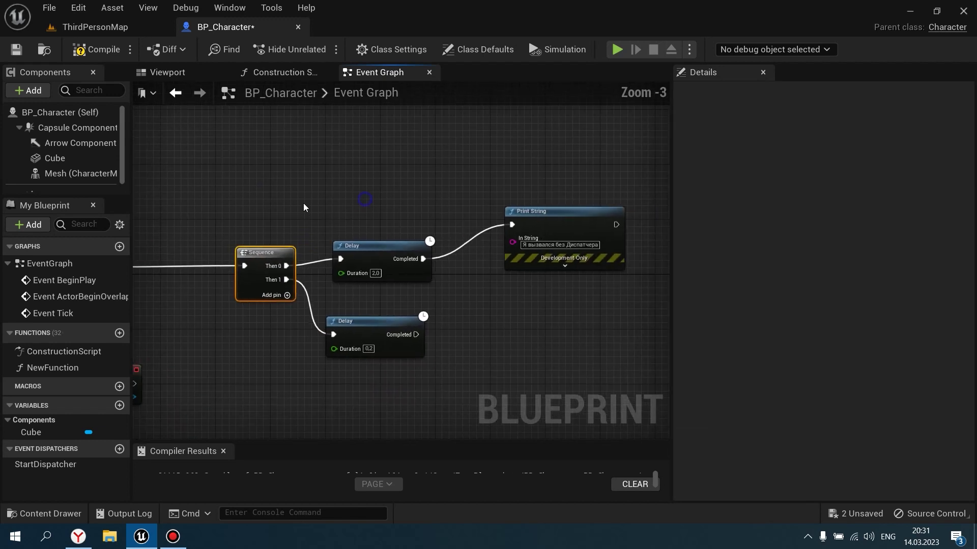
click(303, 203)
mouse_move(337, 163)
mouse_down()
mouse_move(550, 173)
mouse_move(513, 99)
mouse_up()
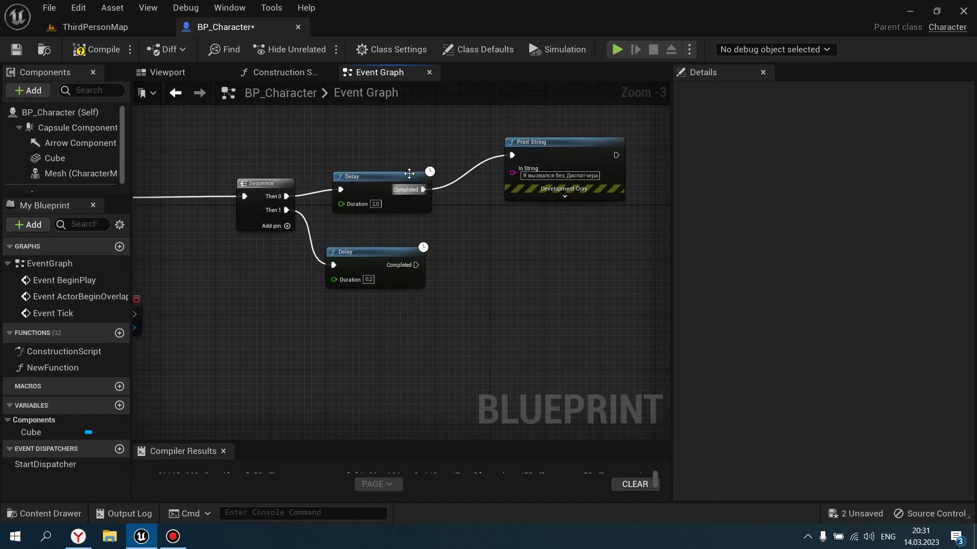
right_drag(267, 171, 300, 240)
scroll(362, 229, down, 2)
scroll(222, 221, down, 1)
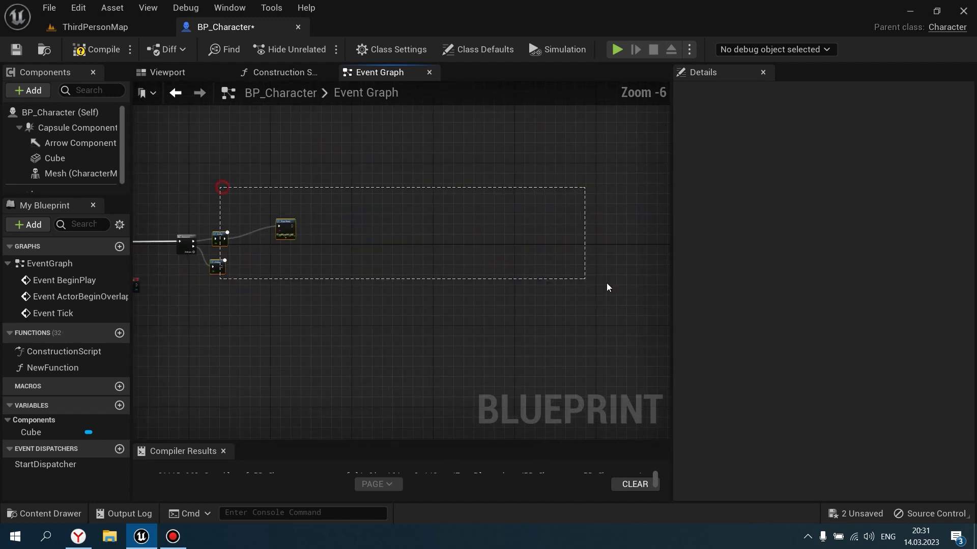
drag(219, 186, 261, 313)
scroll(295, 290, up, 3)
scroll(325, 269, up, 2)
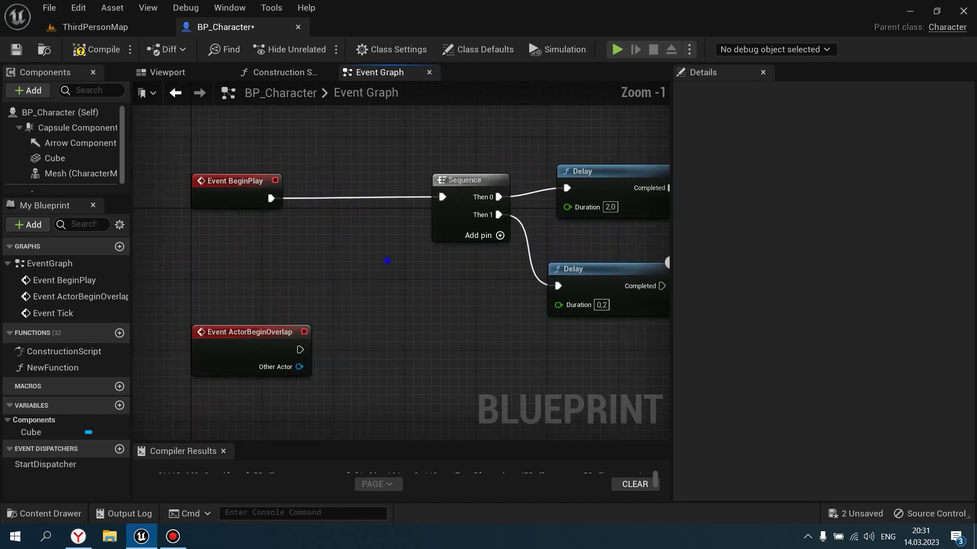
- Select both Delay nodes and set the lower Delay's duration to 2
right_drag(388, 262, 263, 262)
click(376, 243)
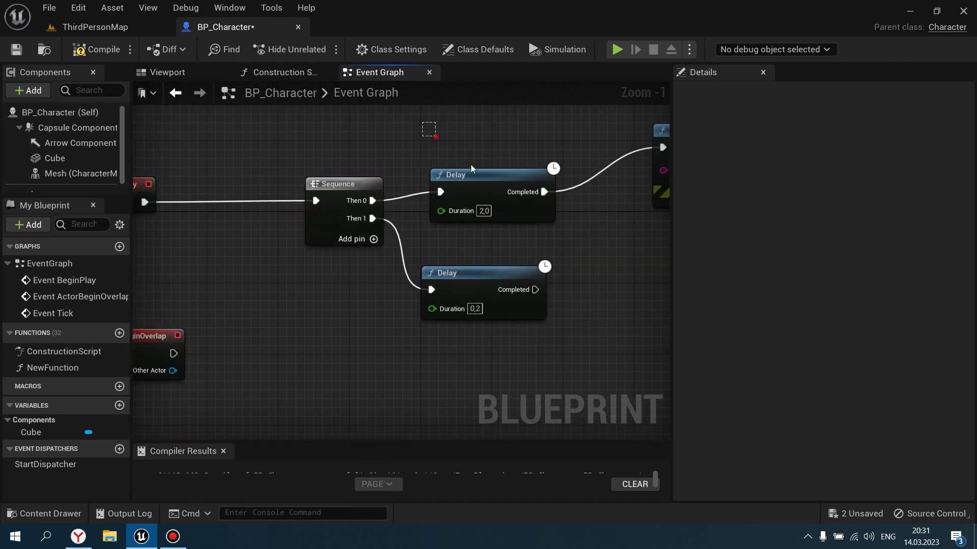
drag(422, 128, 625, 315)
drag(418, 126, 419, 127)
scroll(383, 281, up, 1)
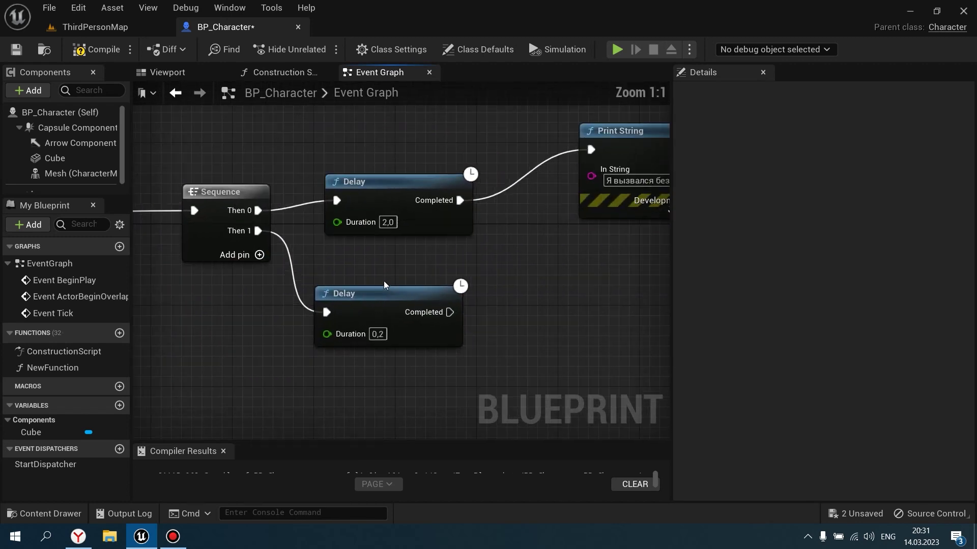
click(377, 334)
- Set the lower Delay to 2,0 seconds and start a Bind search from its Completed output, then cancel it
text(2)
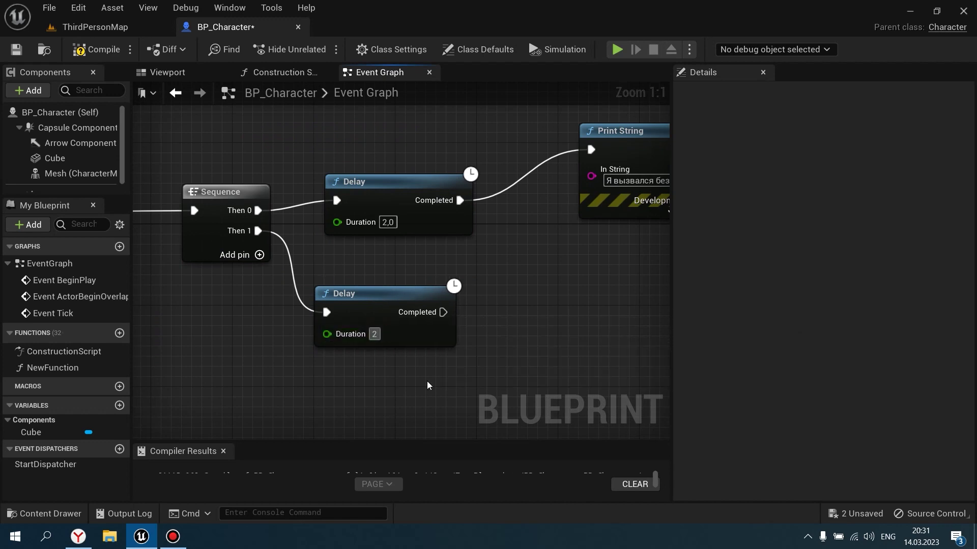
key(Return)
right_drag(476, 314, 420, 307)
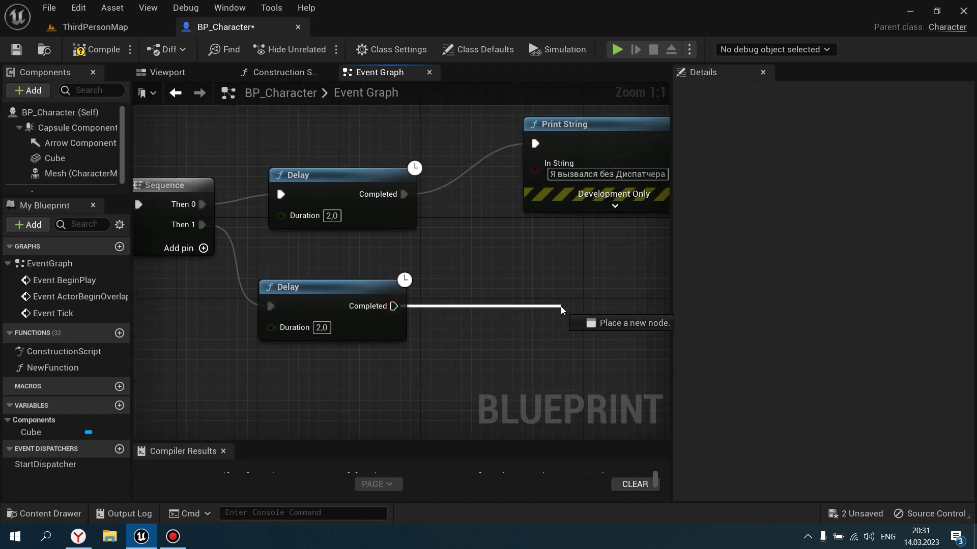
drag(395, 307, 561, 306)
text(Bi)
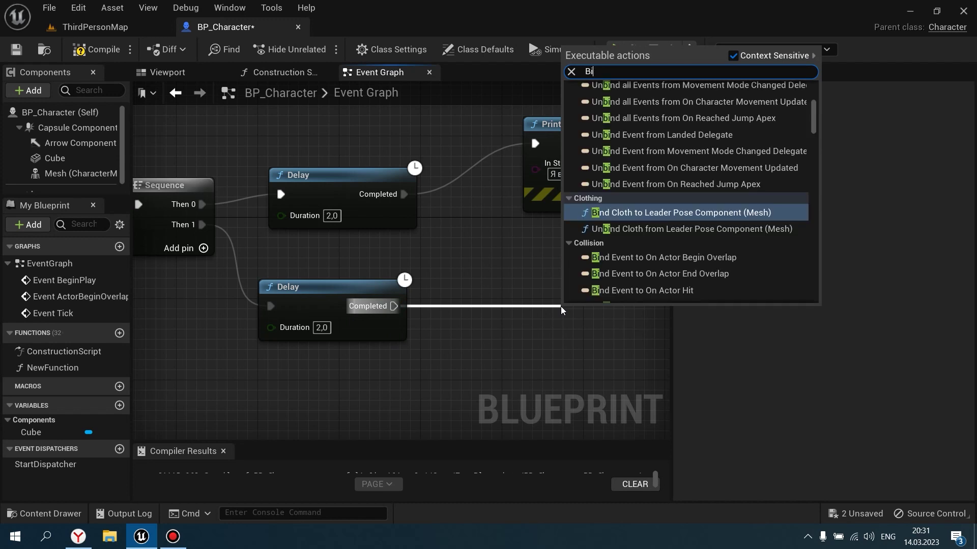
text(nd)
key(Escape)
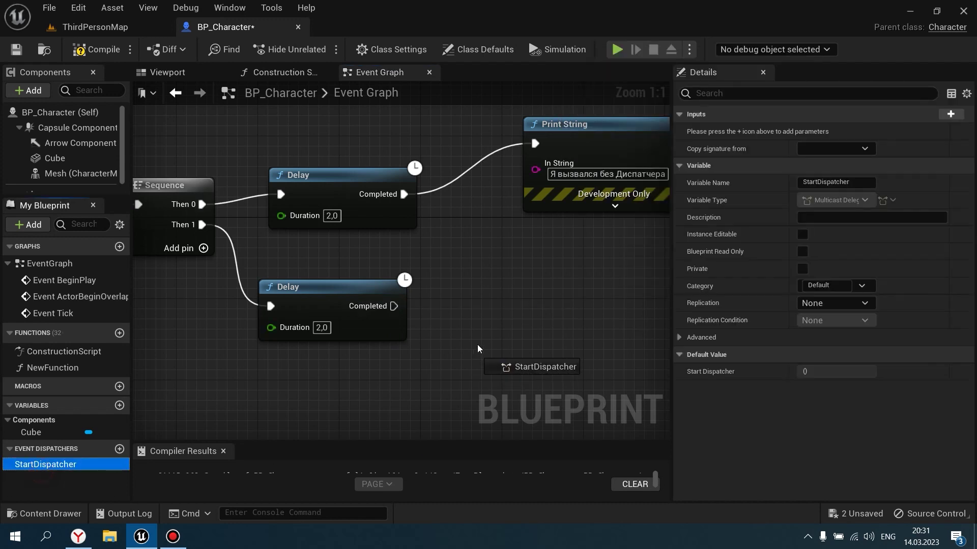
- Add a Bind Event to Start Dispatcher node and wire the lower Delay's Completed into it
drag(43, 465, 486, 289)
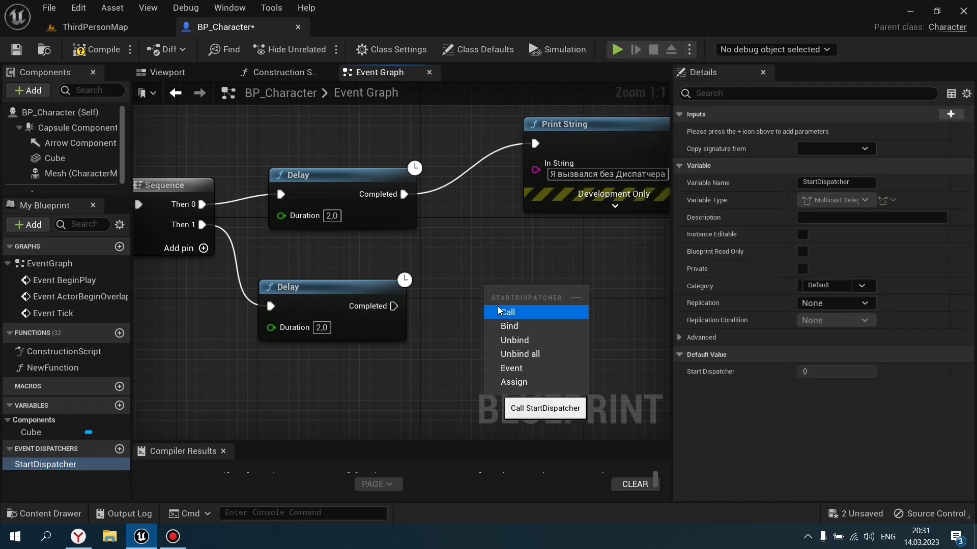
click(506, 326)
right_drag(510, 278, 436, 256)
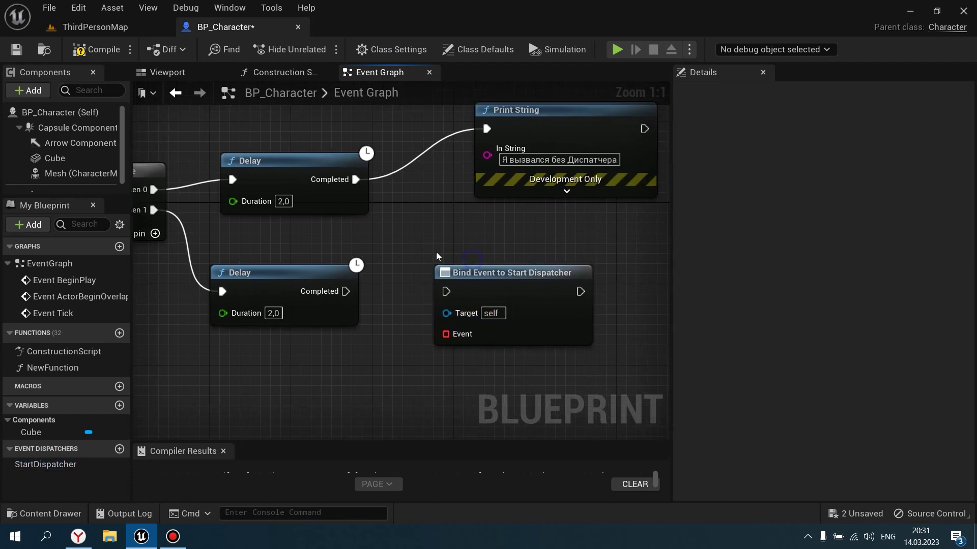
drag(345, 291, 448, 291)
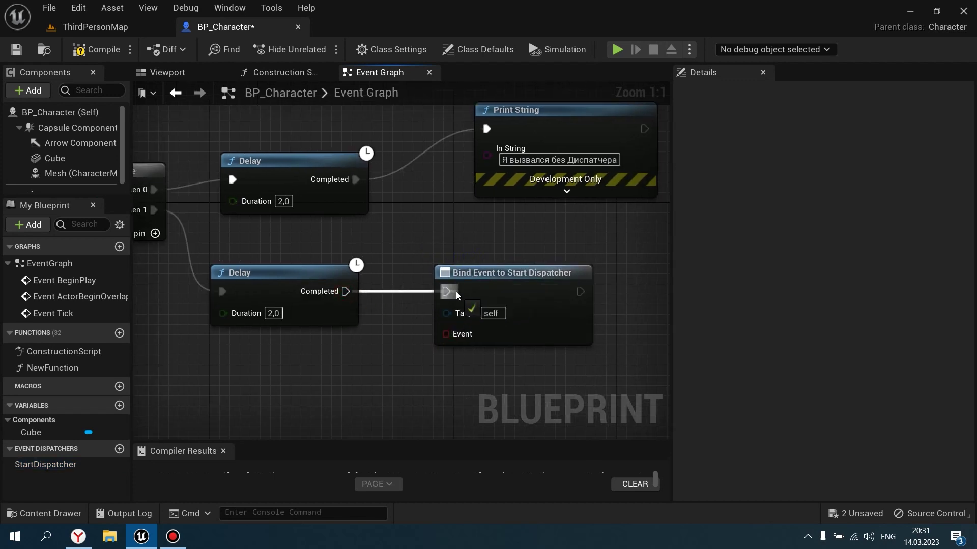
- Select the Bind Event to Start Dispatcher node and switch the keyboard layout to Russian
right_drag(411, 352, 392, 334)
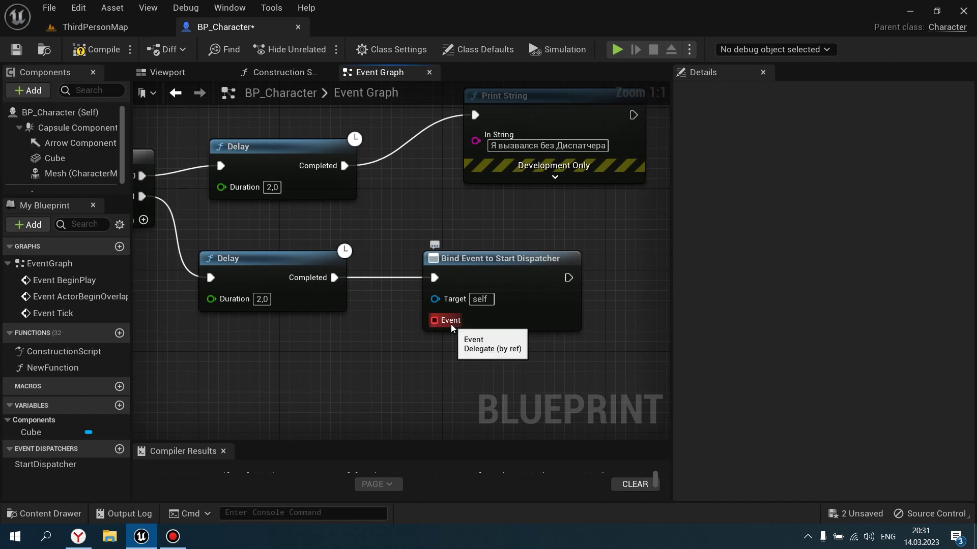
scroll(451, 324, down, 1)
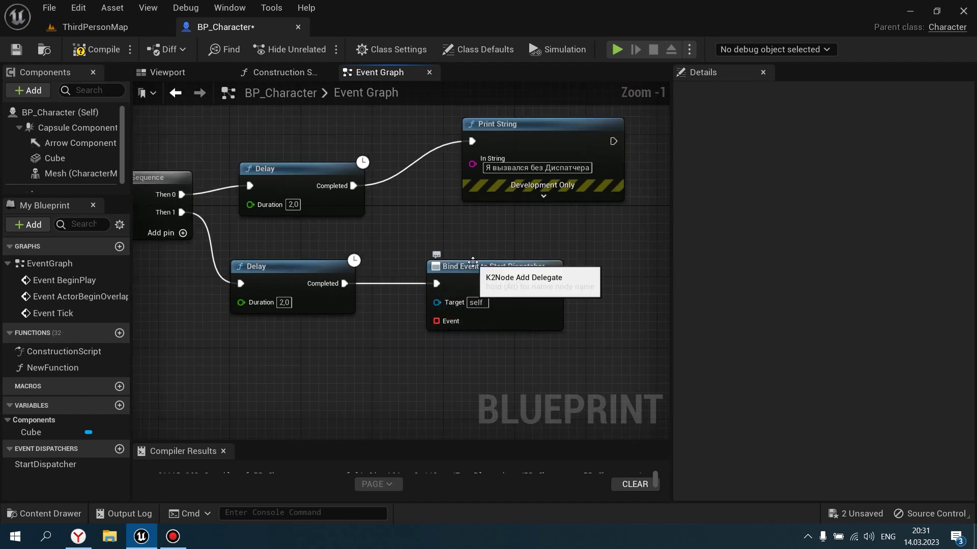
scroll(408, 265, up, 1)
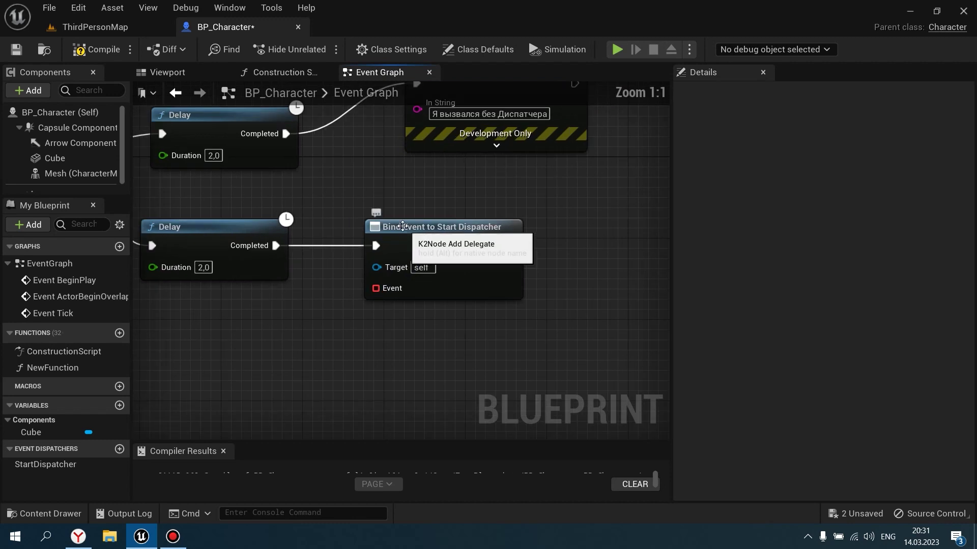
click(397, 226)
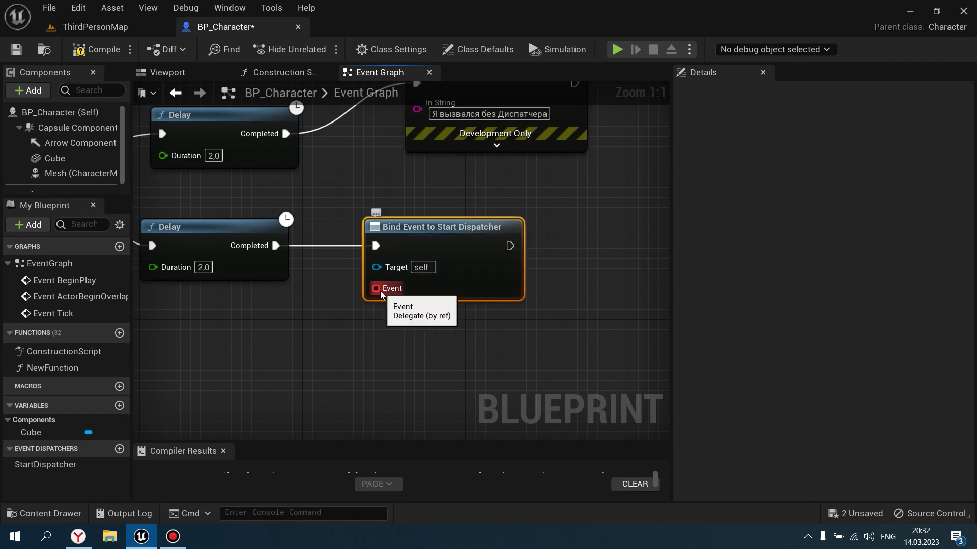
key(alt+shift)
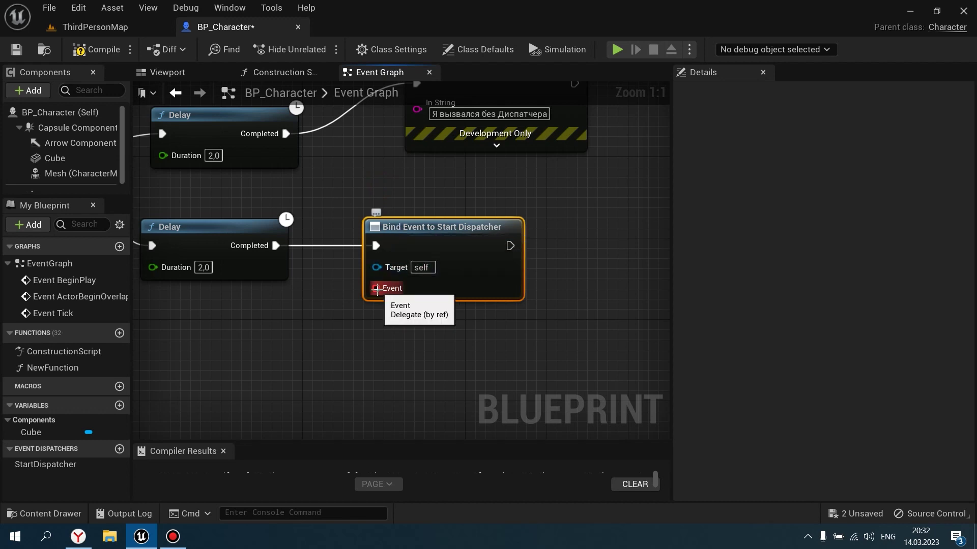
right_drag(383, 342, 427, 335)
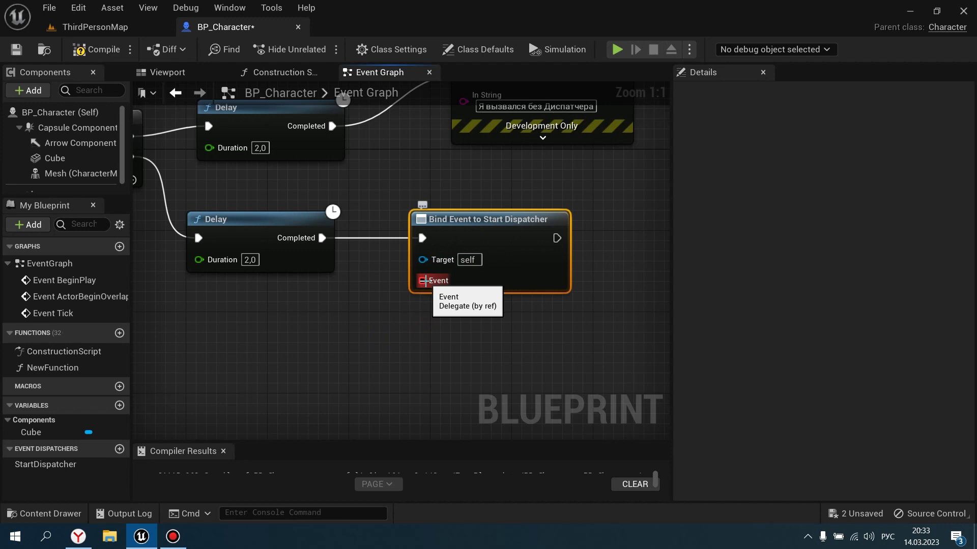
scroll(424, 281, down, 1)
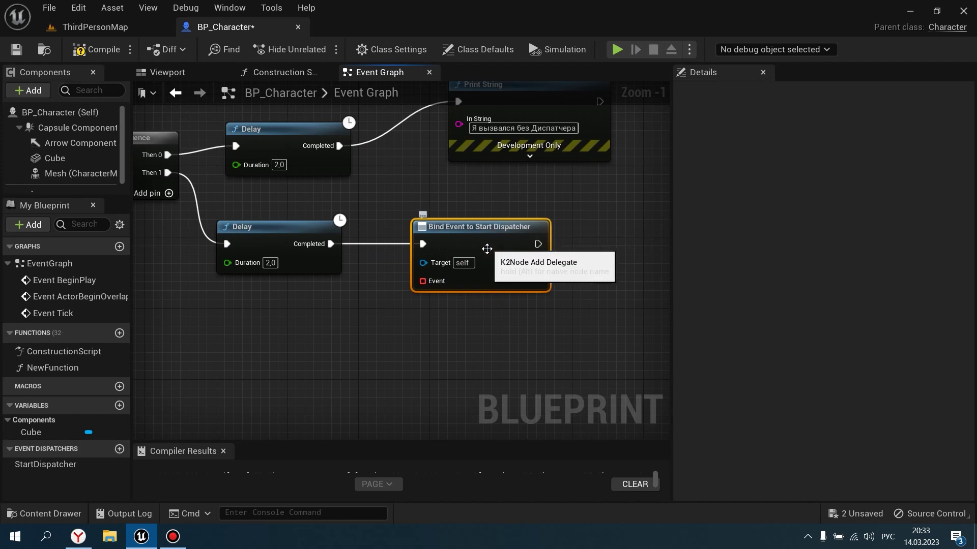
right_drag(449, 314, 414, 295)
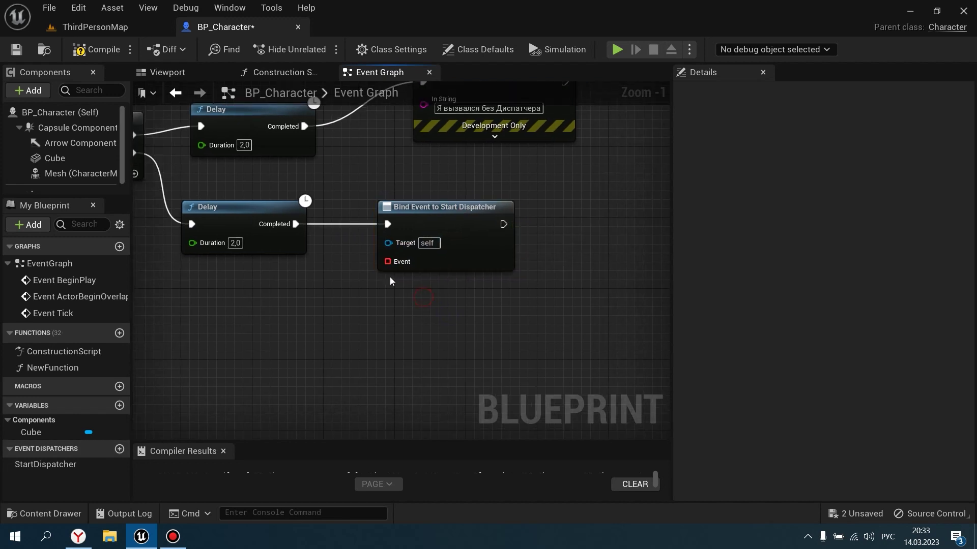
scroll(463, 272, up, 1)
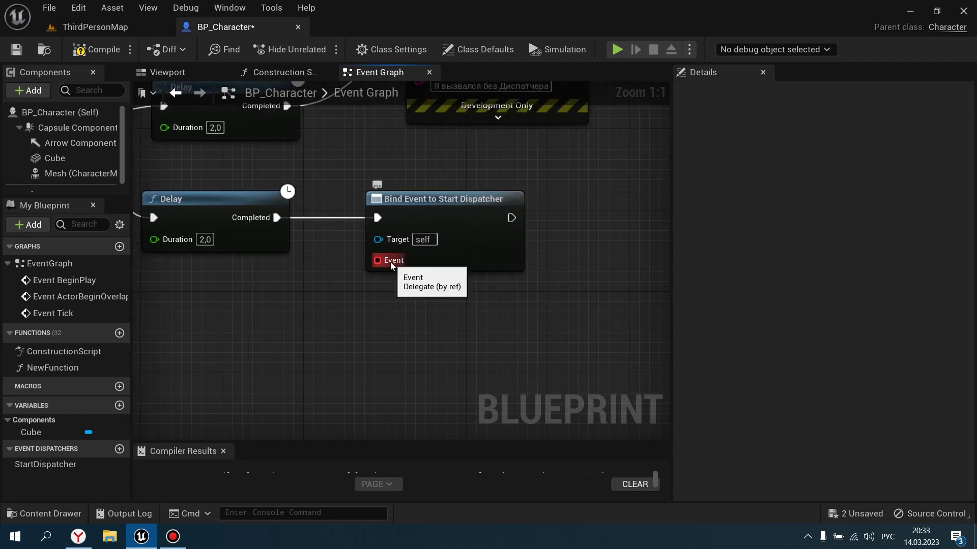
- Reposition the view and toggle the Bind Event node's selection
drag(536, 219, 369, 195)
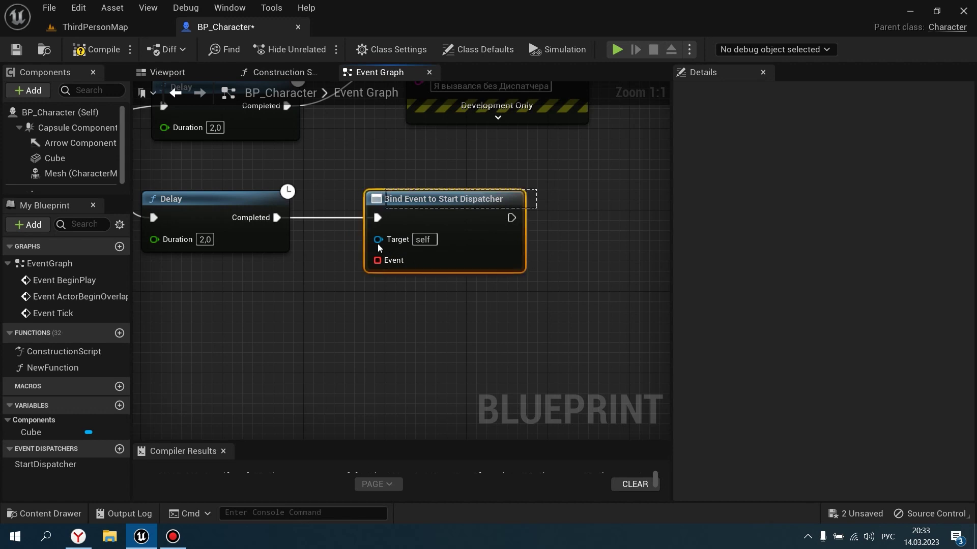
click(444, 285)
click(482, 214)
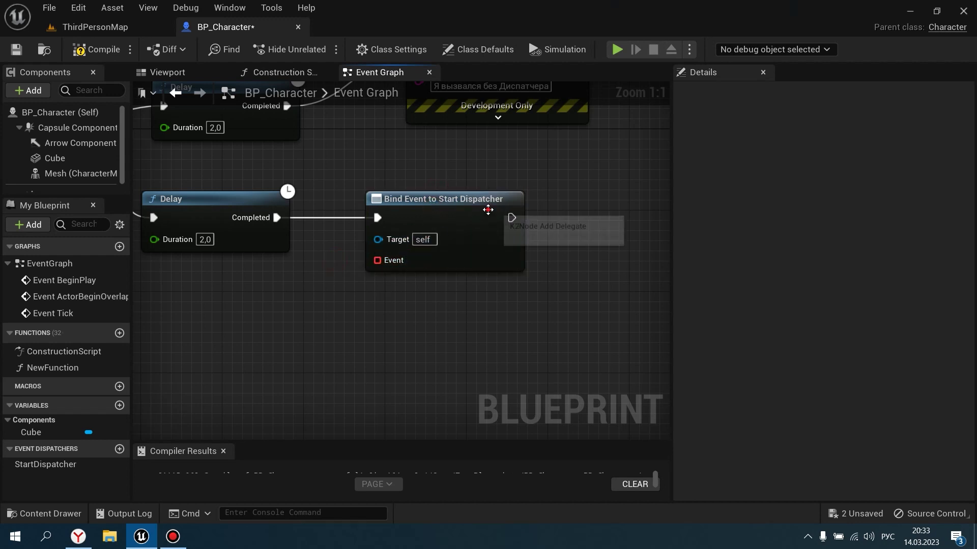
click(352, 283)
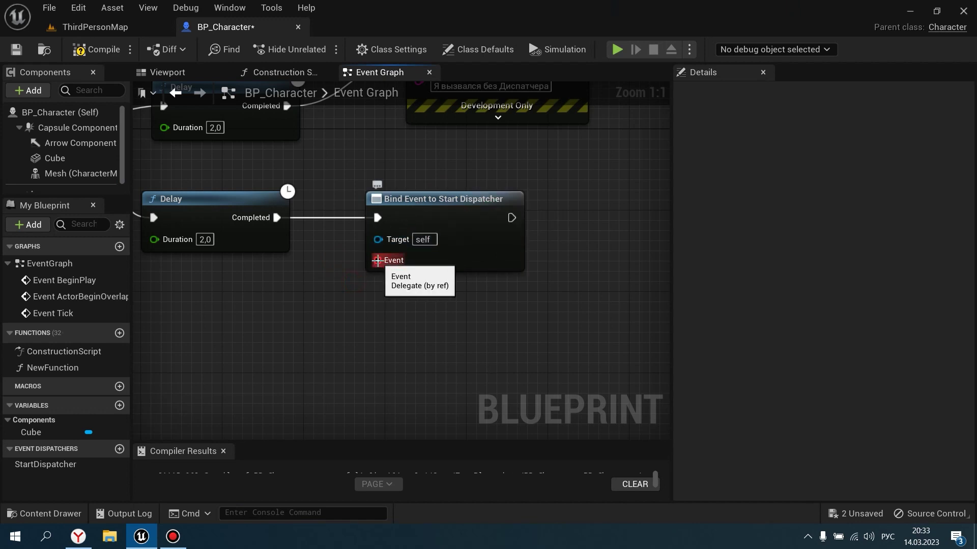
right_drag(379, 261, 455, 225)
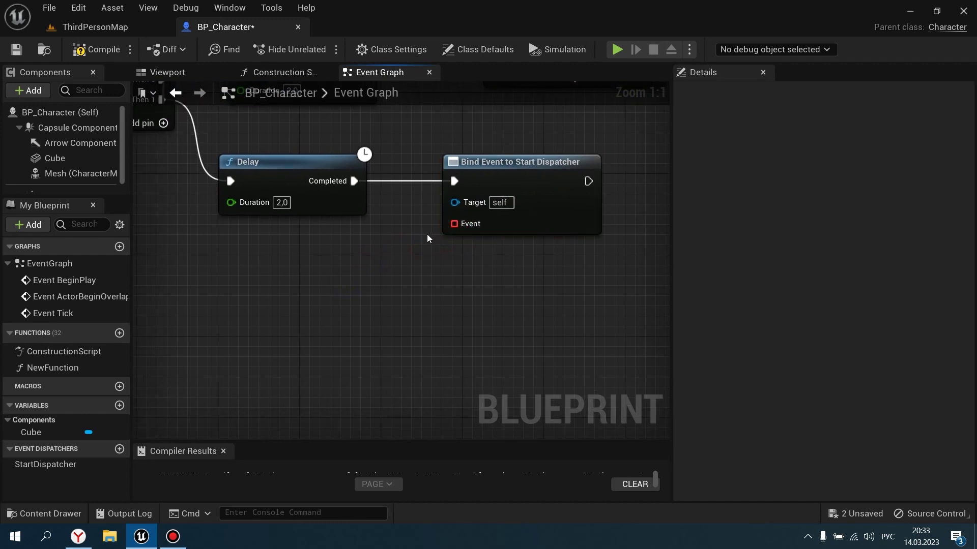
click(509, 181)
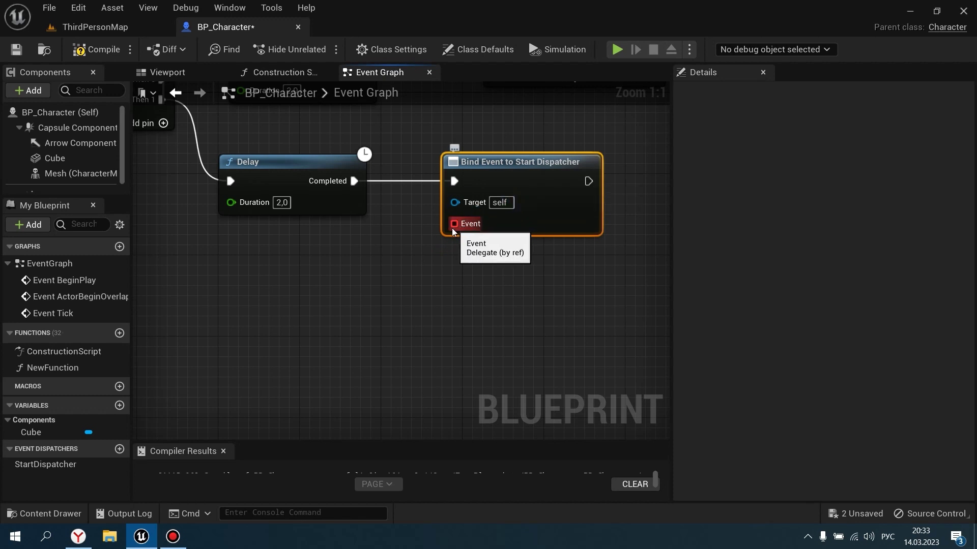
- Drag a wire from the Bind node's Event pin, cancel the popup, and reselect the node
drag(454, 224, 398, 261)
click(430, 243)
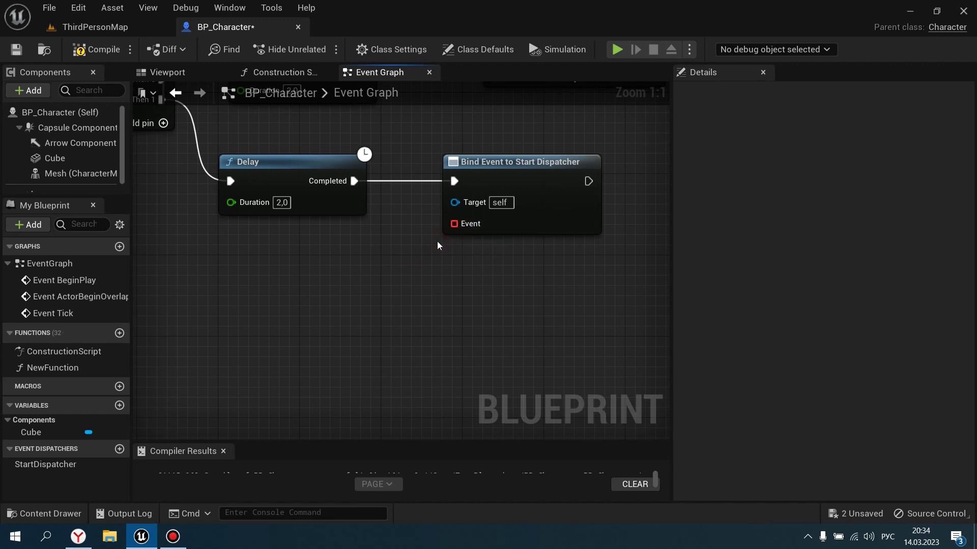
click(460, 224)
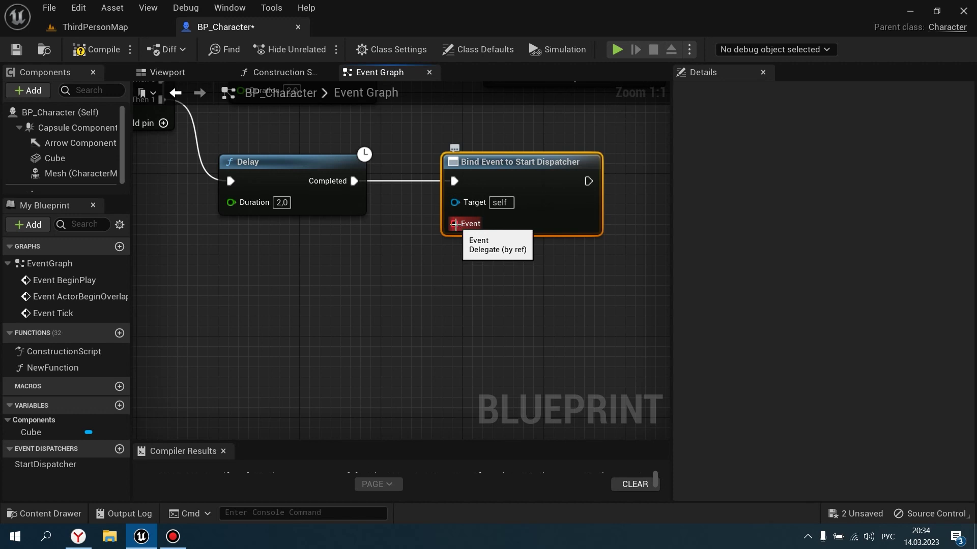
- Add a custom event from the Bind node's Event pin and name it CustomEventTest
drag(455, 224, 333, 350)
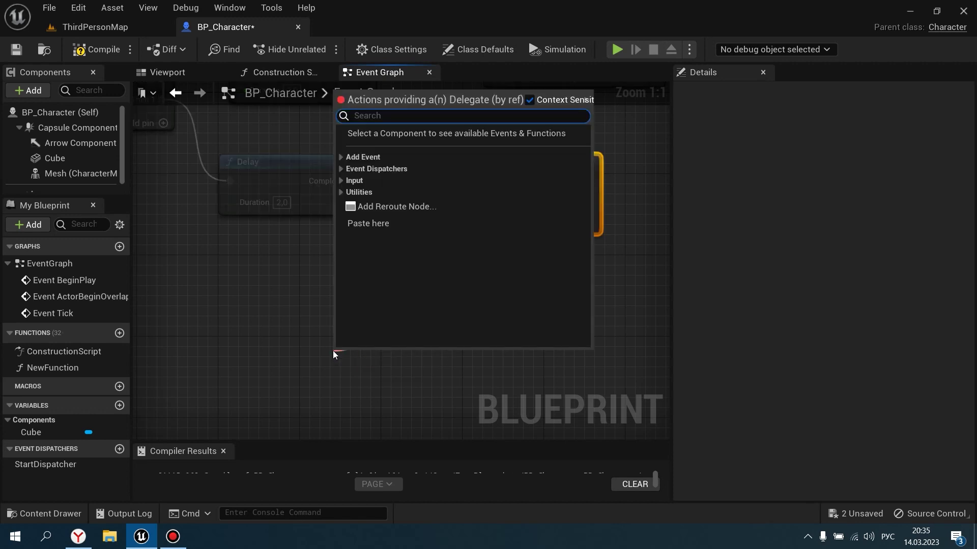
text(с)
key(BackSpace)
key(alt+shift)
text(Cus)
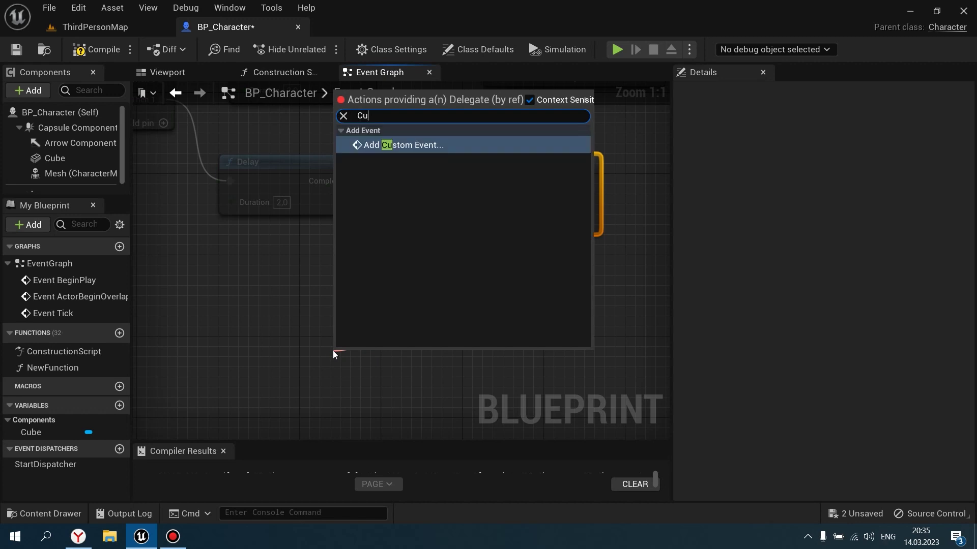
key(Return)
right_drag(333, 350, 295, 296)
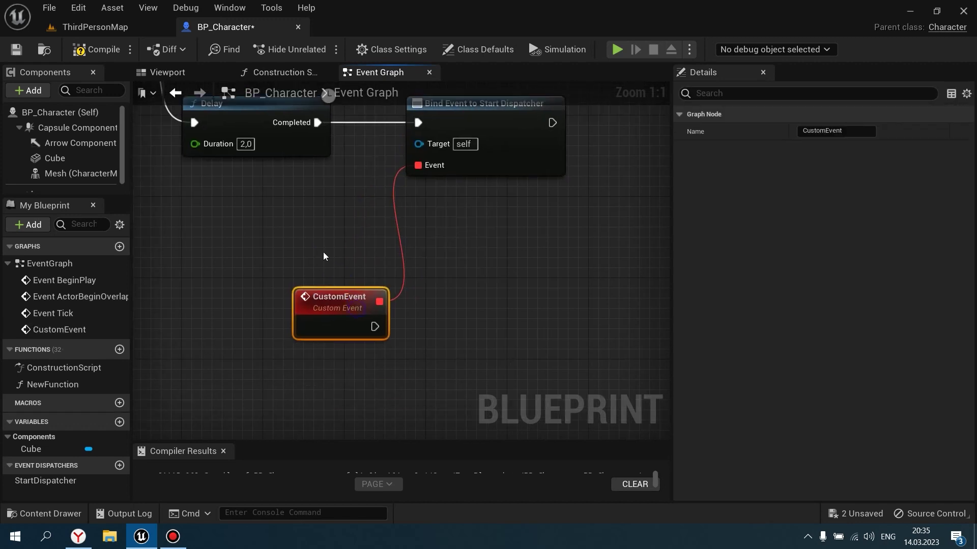
double_click(331, 307)
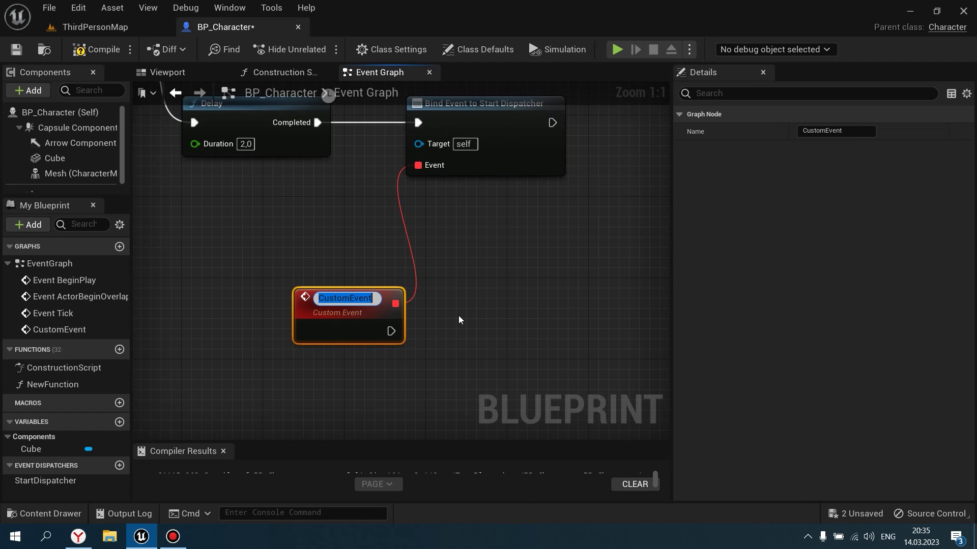
text(CustomEventT)
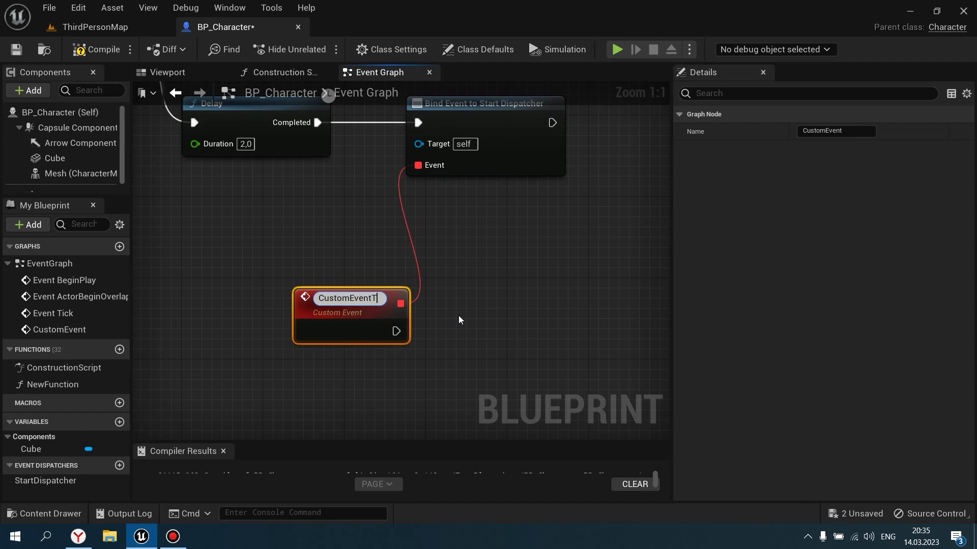
text(est)
key(Return)
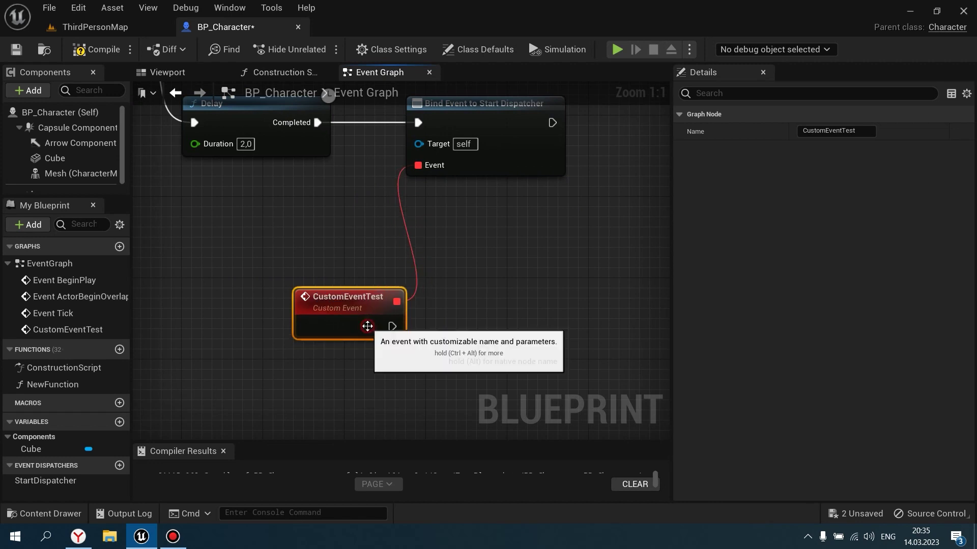
- Check the Bind node and CustomEventTest, then make room to the right of CustomEventTest
right_drag(366, 325, 349, 364)
click(499, 180)
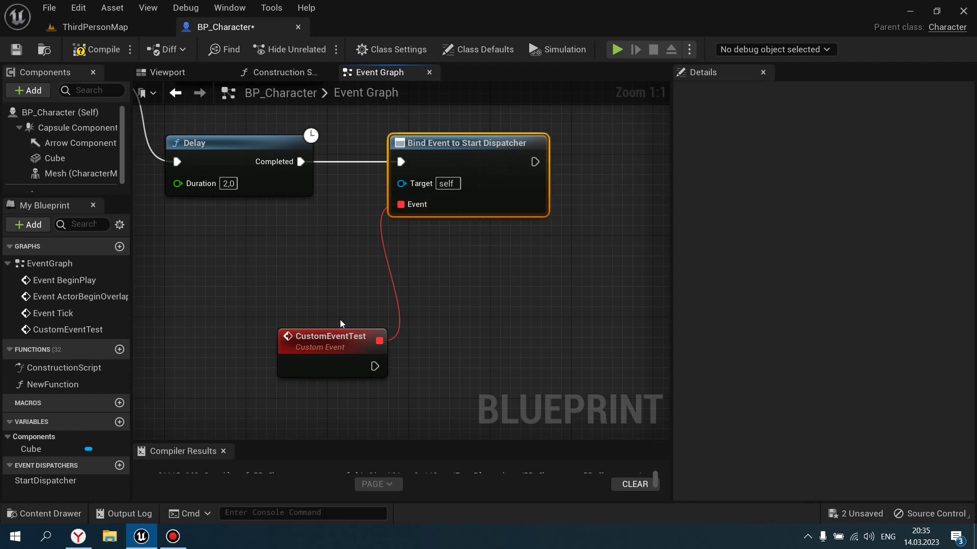
click(306, 359)
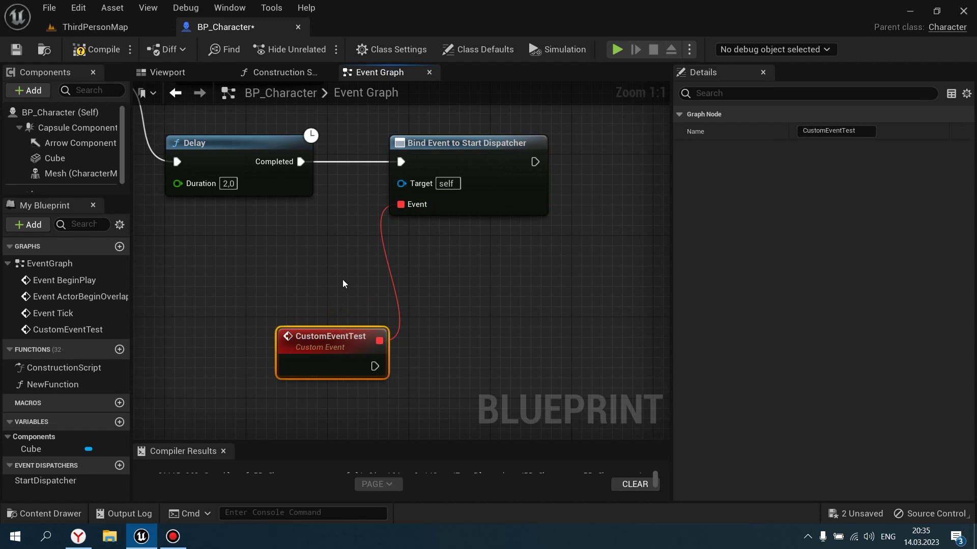
drag(309, 370, 325, 286)
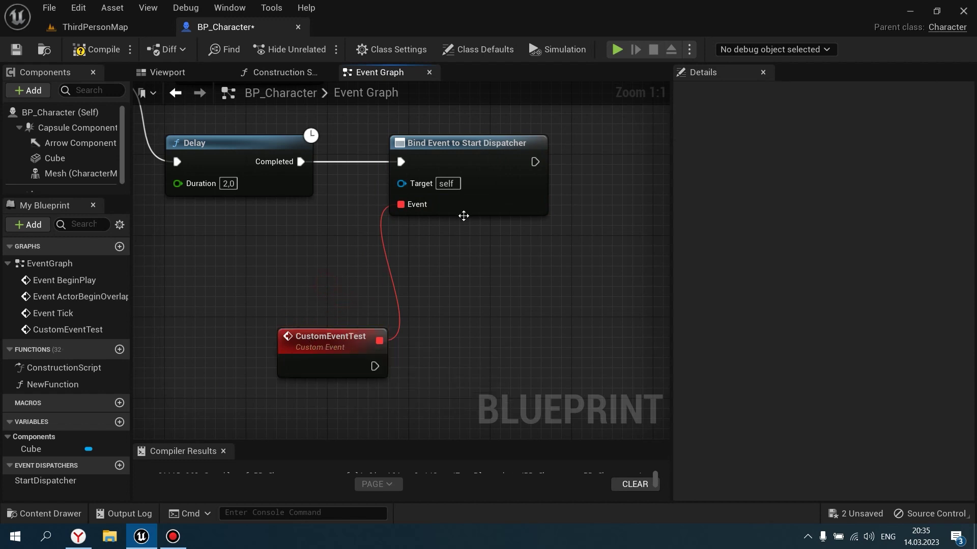
click(483, 196)
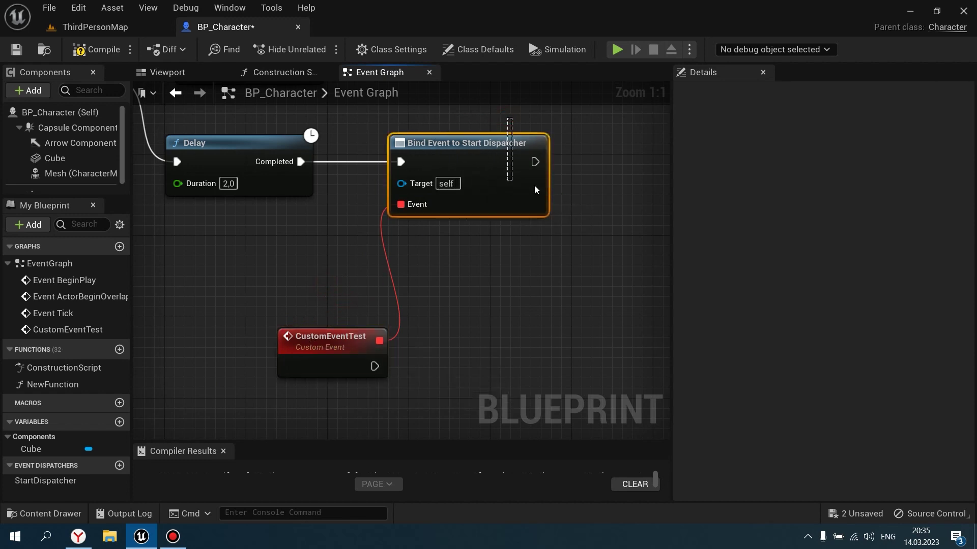
click(476, 291)
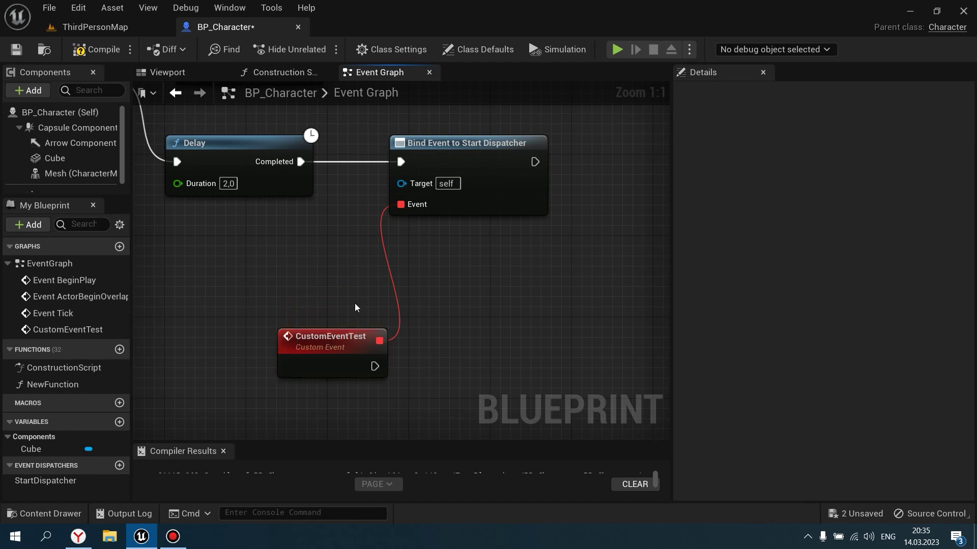
right_drag(355, 304, 283, 248)
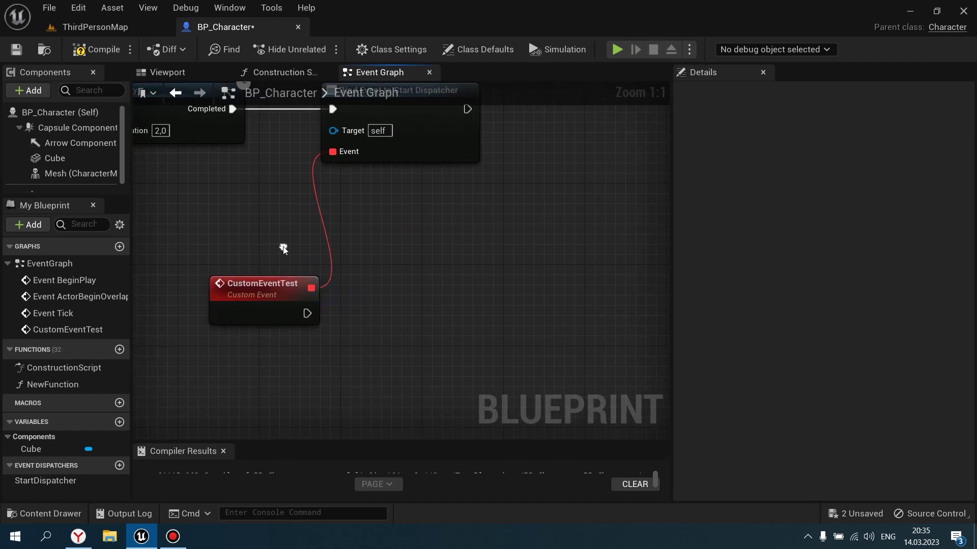
- Add a Print String after CustomEventTest with the message 'Я вызываюсь с помощью Делегата'
click(277, 311)
drag(316, 317, 429, 312)
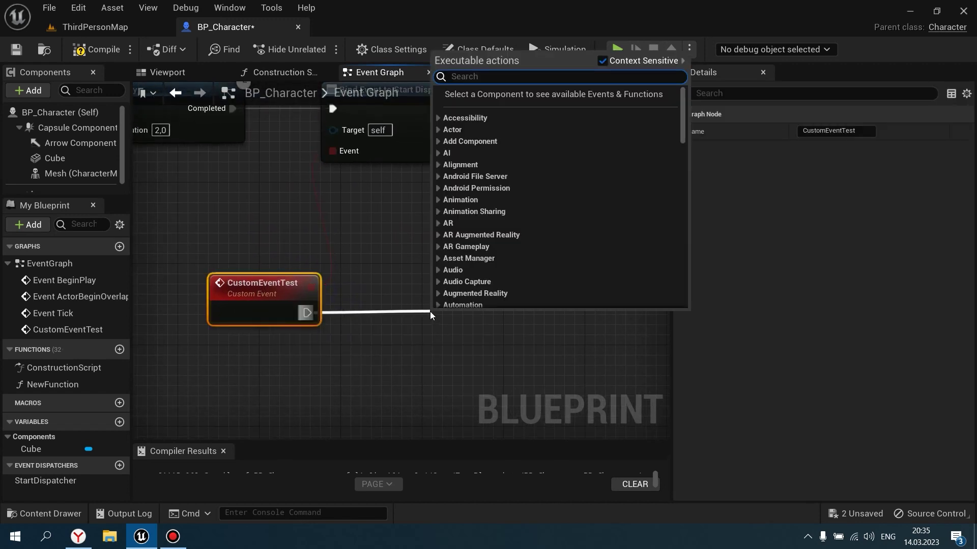
text(Print)
key(Return)
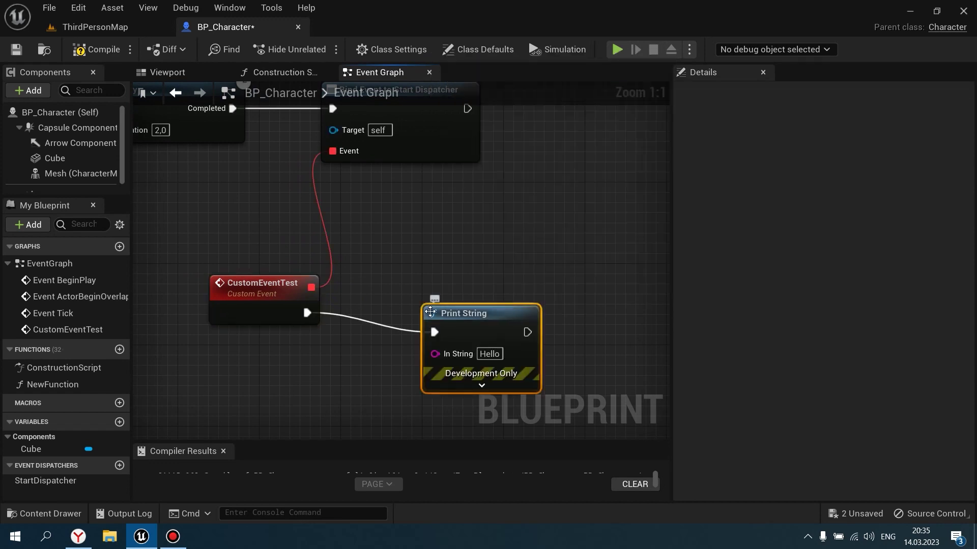
drag(496, 294, 525, 279)
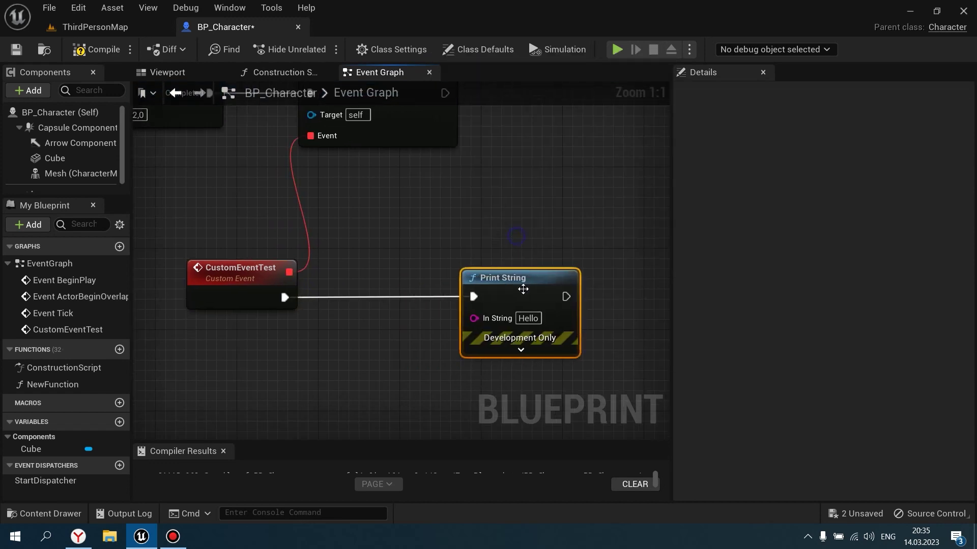
click(528, 318)
key(alt+shift)
text(Я в)
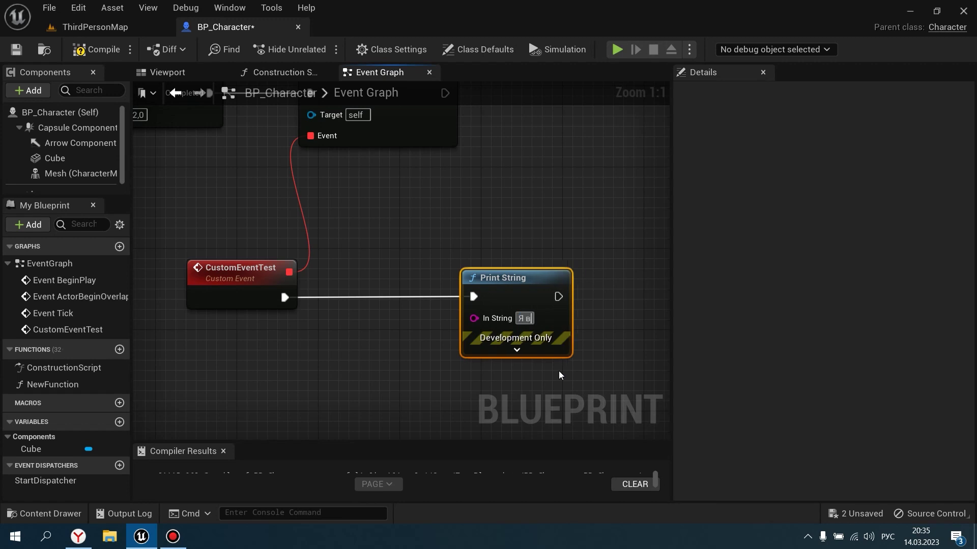
text(ызываюсь с помощью)
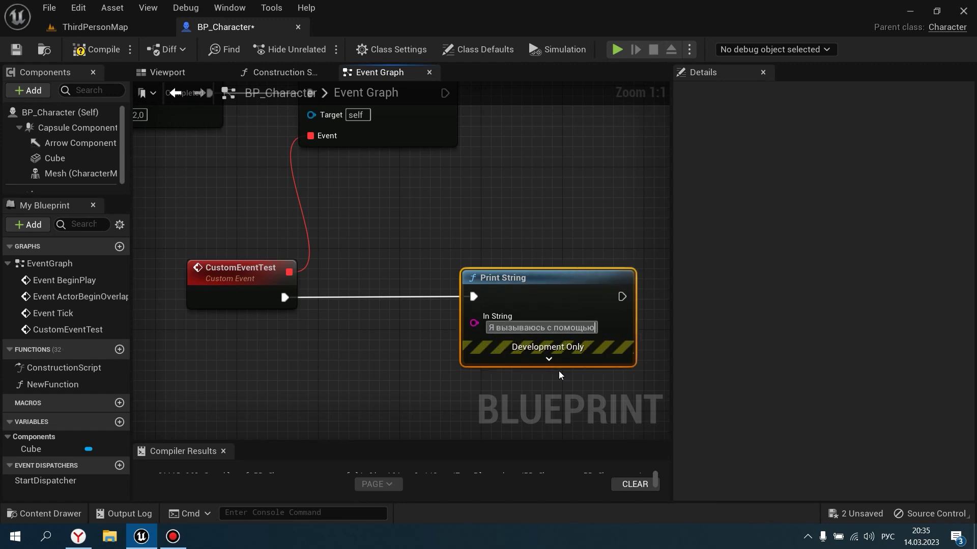
text( Делега)
- Change the lower Delay's duration to 3,0 seconds and reselect the new Print String
scroll(559, 371, down, 3)
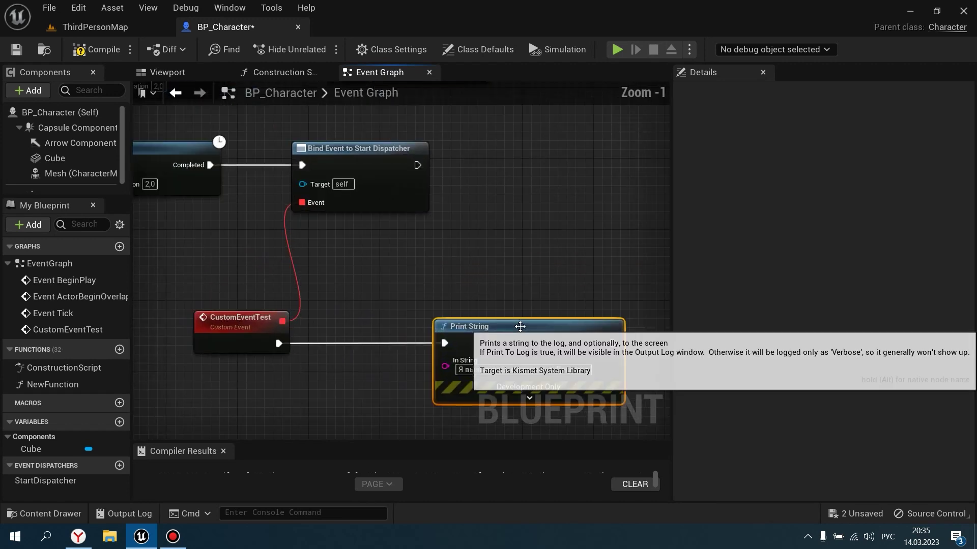
right_drag(474, 291, 341, 267)
scroll(341, 267, up, 2)
scroll(259, 278, up, 1)
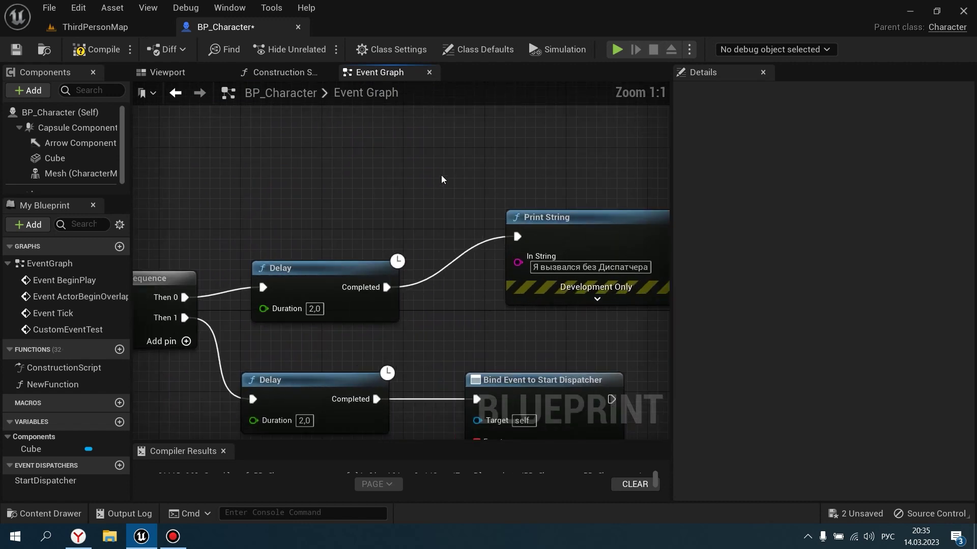
right_drag(258, 277, 182, 278)
mouse_move(264, 155)
mouse_down()
mouse_move(437, 154)
mouse_move(490, 200)
mouse_up()
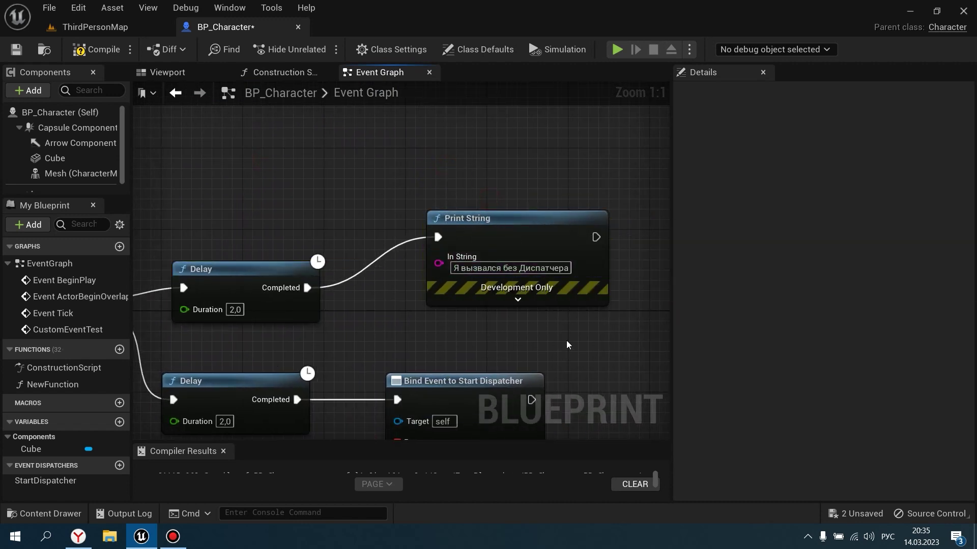
scroll(566, 340, down, 2)
mouse_move(375, 370)
right_down()
mouse_move(413, 279)
mouse_move(350, 258)
right_up()
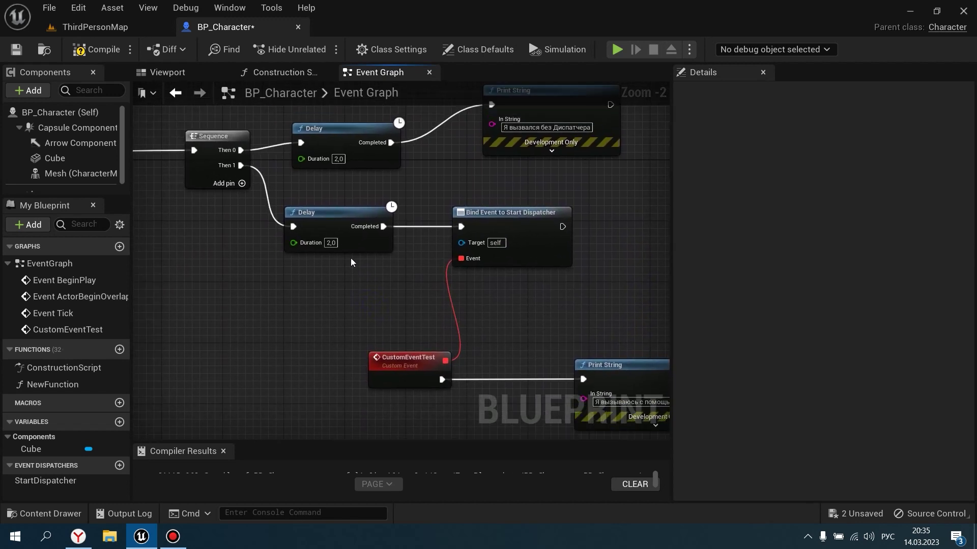
click(339, 139)
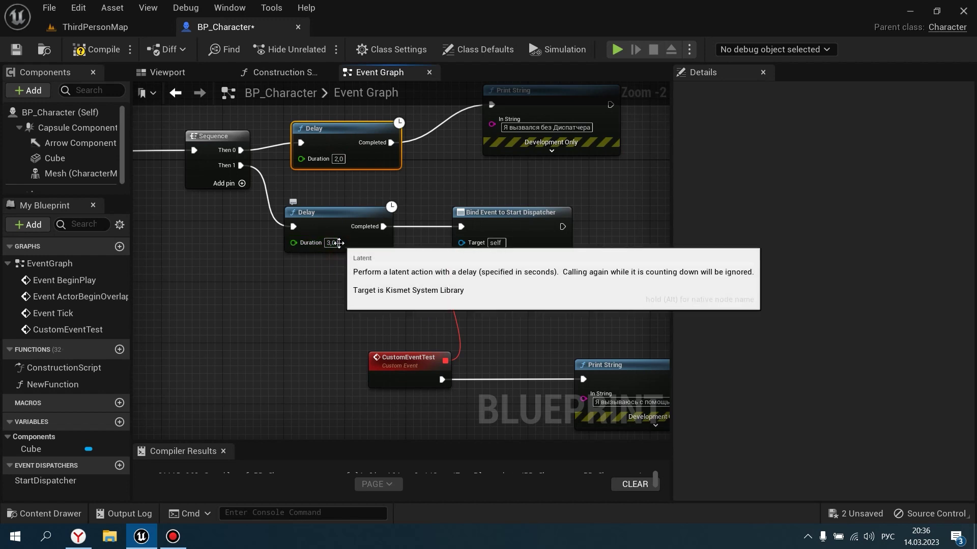
scroll(386, 294, up, 2)
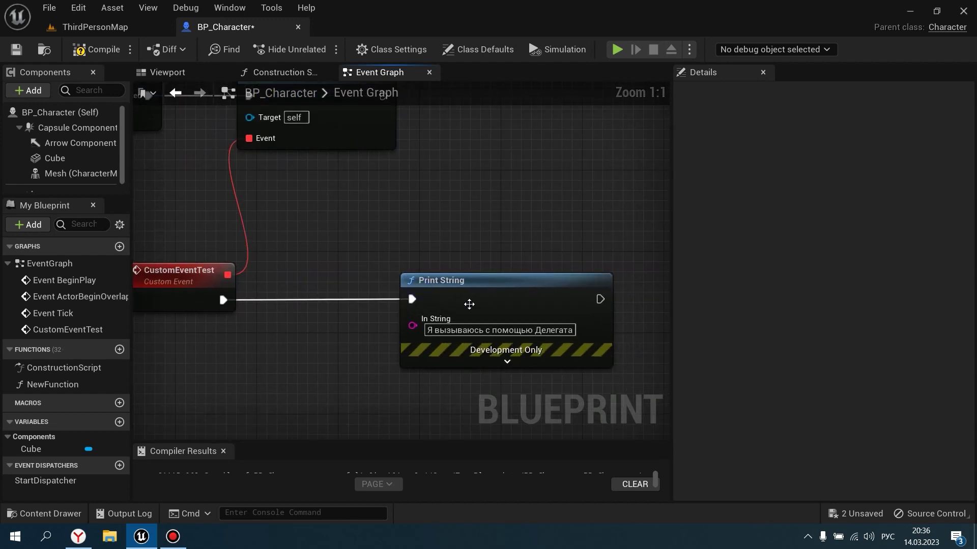
click(532, 319)
scroll(521, 321, down, 2)
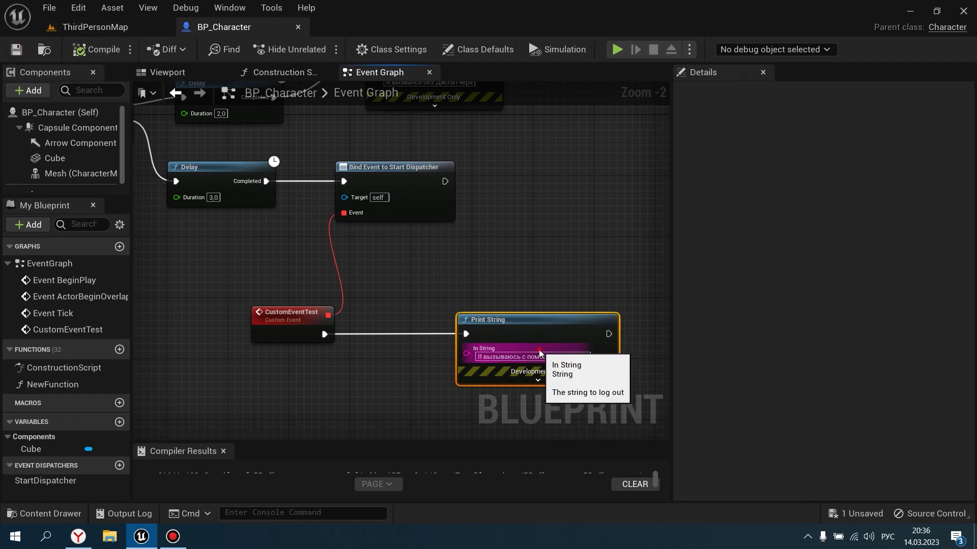
- Test-play ThirdPersonMap, which prints only 'Я вызвался без Диспатчера', then return to BP_Character's graph
click(110, 28)
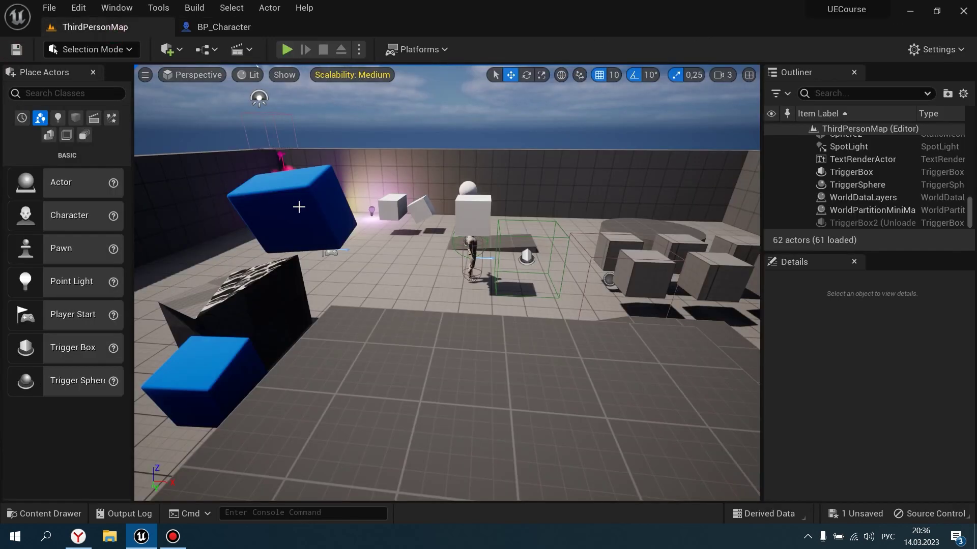
key(alt+p)
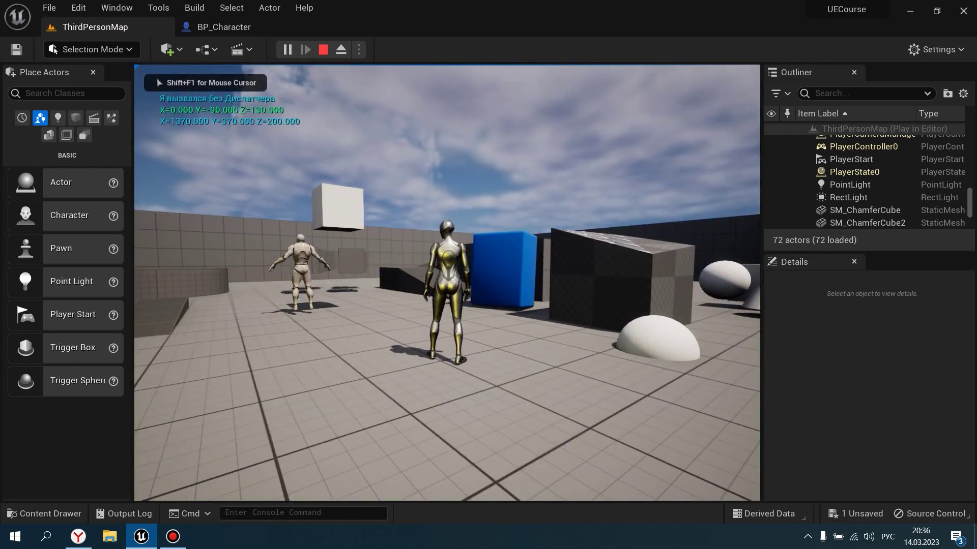
key(shift+F1)
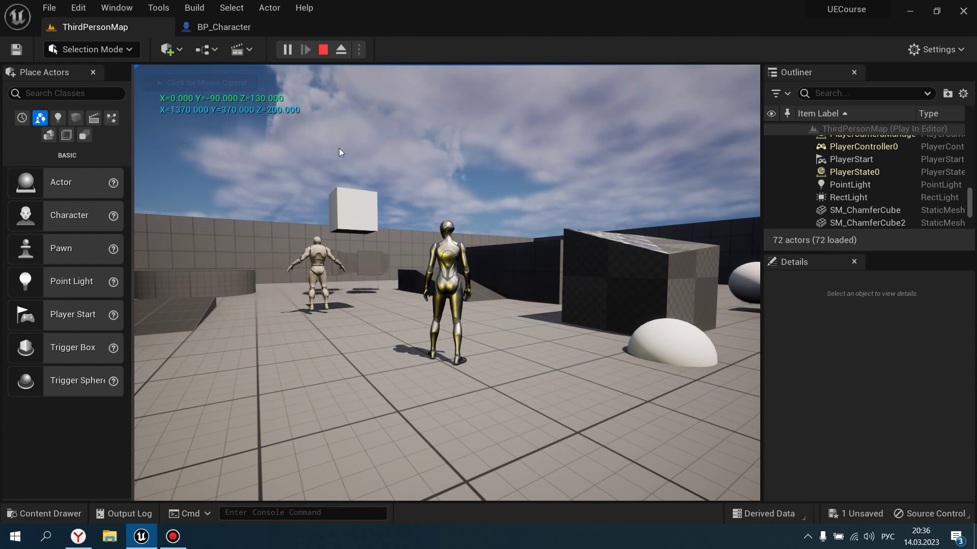
click(323, 49)
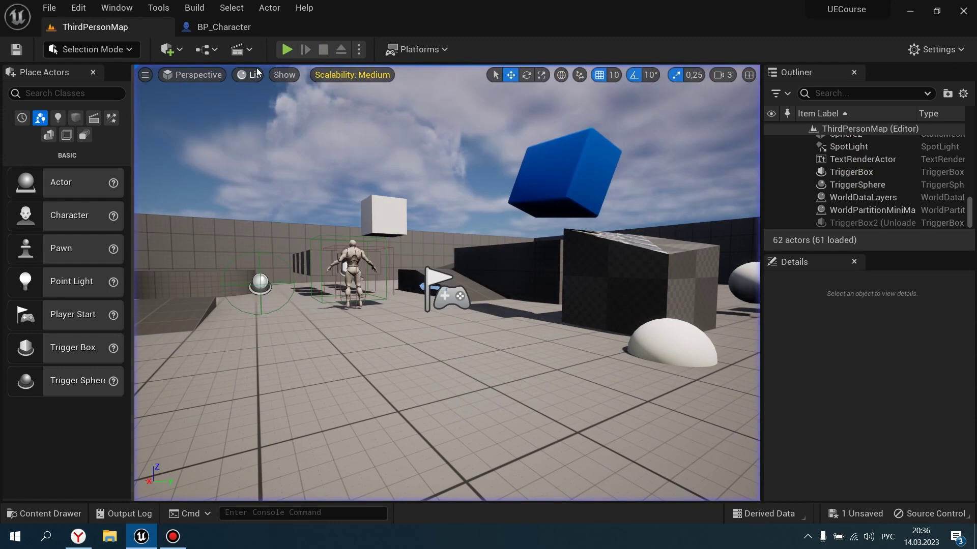
click(245, 28)
right_drag(467, 219, 451, 239)
click(451, 239)
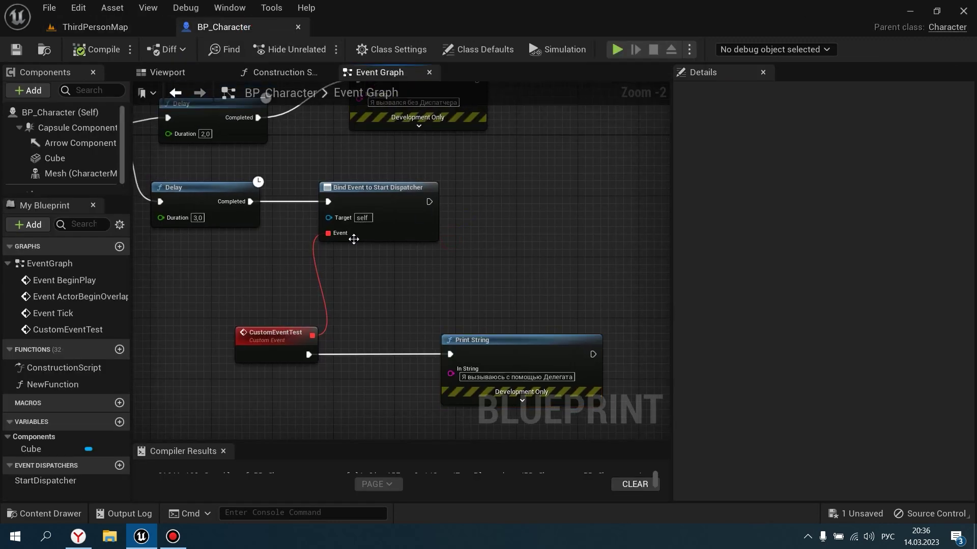
- Add a Call Start Dispatcher node and wire Bind Event's exec output into it
click(393, 197)
scroll(395, 197, up, 2)
scroll(398, 197, down, 1)
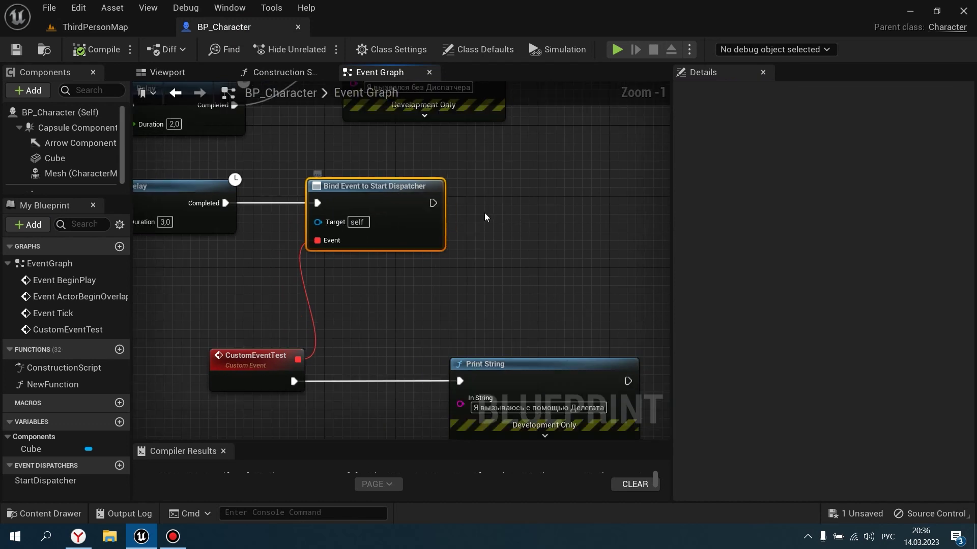
right_drag(471, 215, 421, 204)
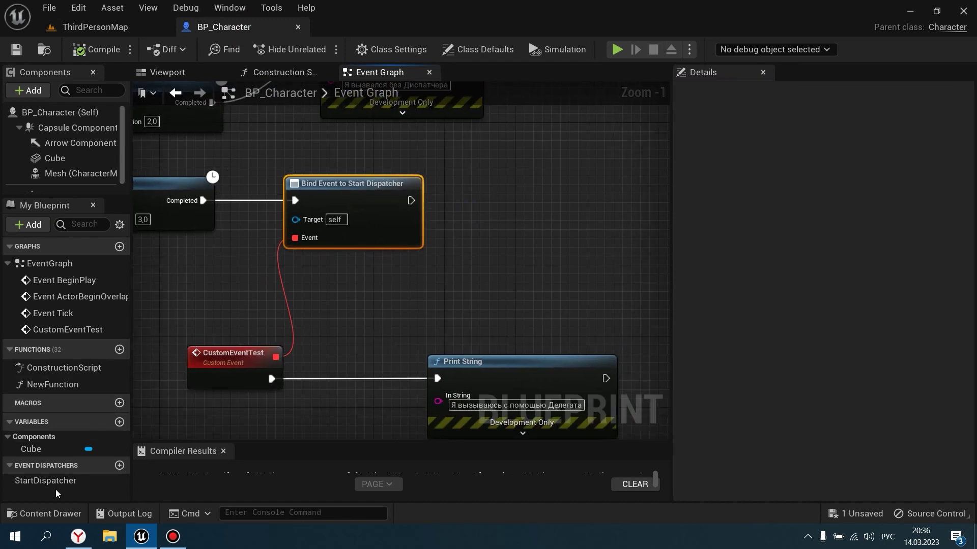
mouse_move(46, 483)
mouse_down()
mouse_move(490, 183)
mouse_move(485, 194)
mouse_up()
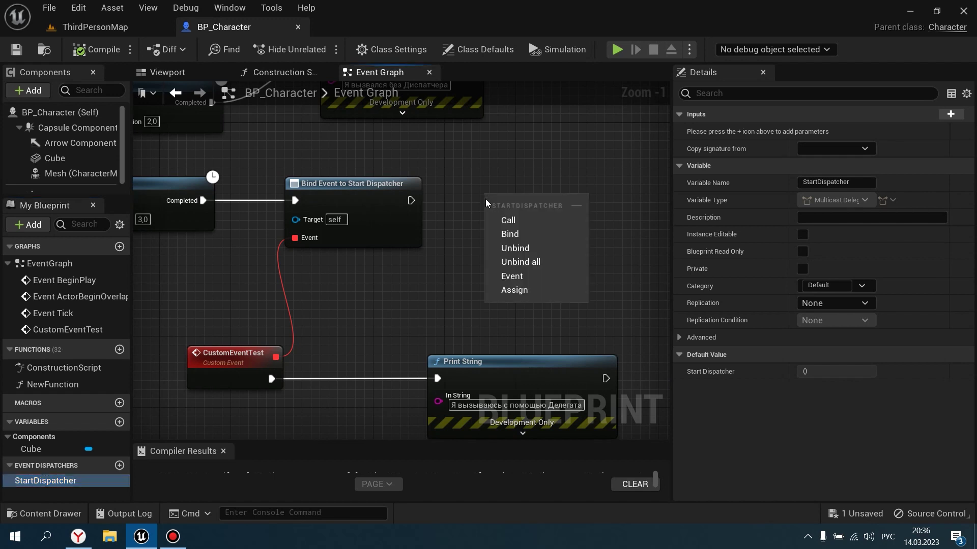
click(508, 220)
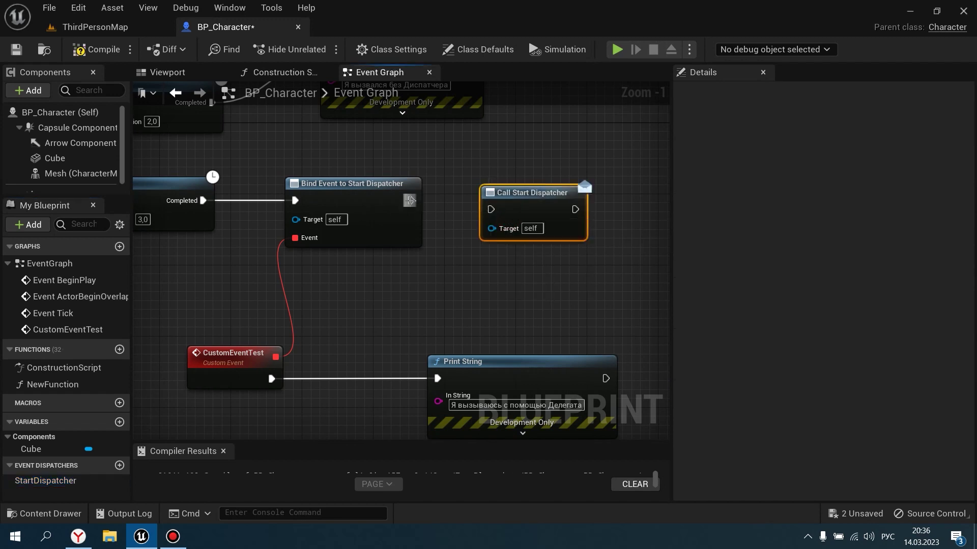
mouse_move(410, 200)
mouse_down()
mouse_move(478, 211)
mouse_move(522, 197)
mouse_up()
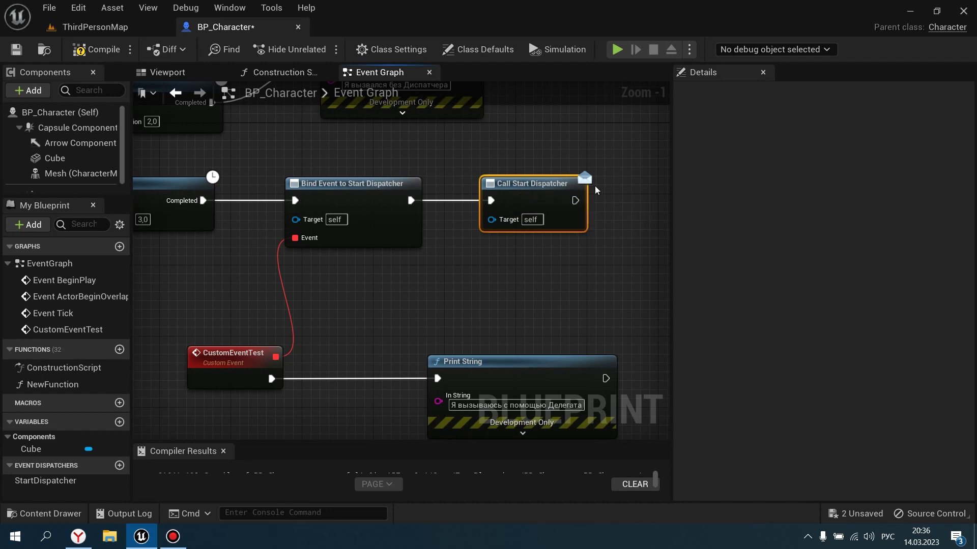
click(602, 169)
- Recentre the view, select the CustomEventTest and Print String nodes, and save BP_Character
right_drag(602, 169, 544, 187)
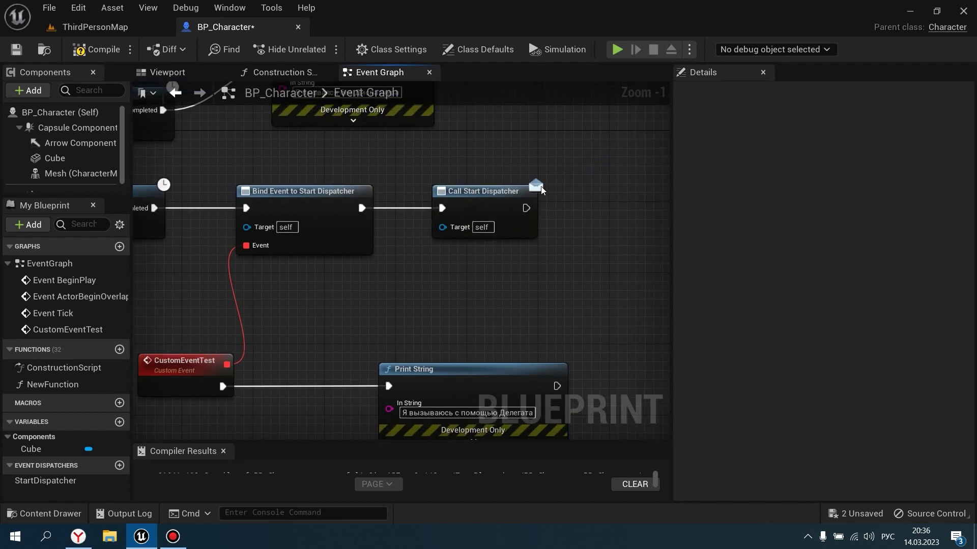
click(471, 197)
right_drag(458, 178, 514, 157)
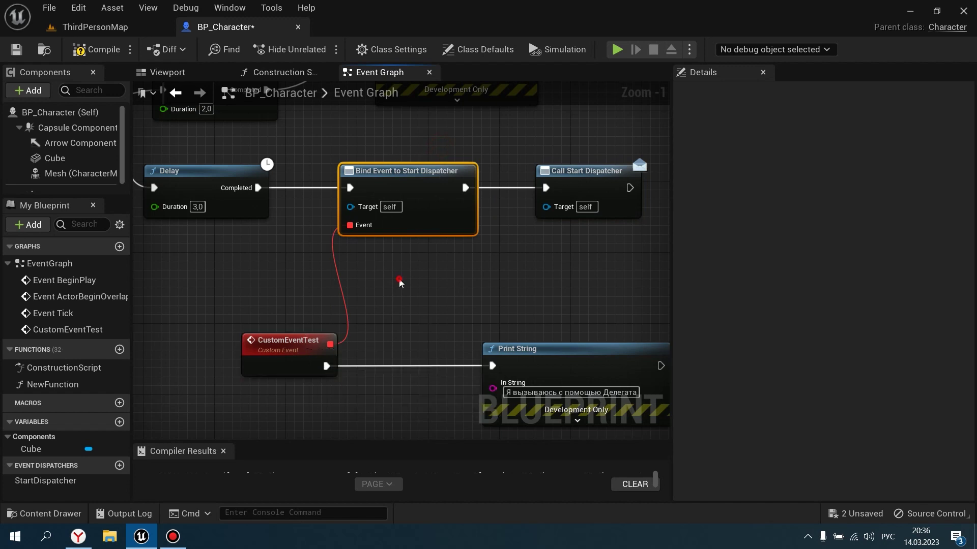
click(425, 171)
drag(251, 324, 399, 326)
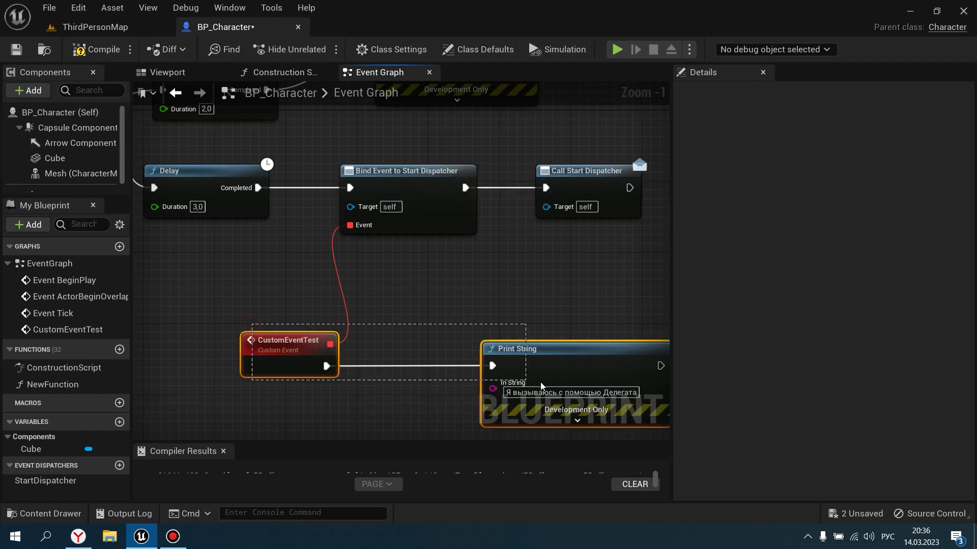
key(ctrl+s)
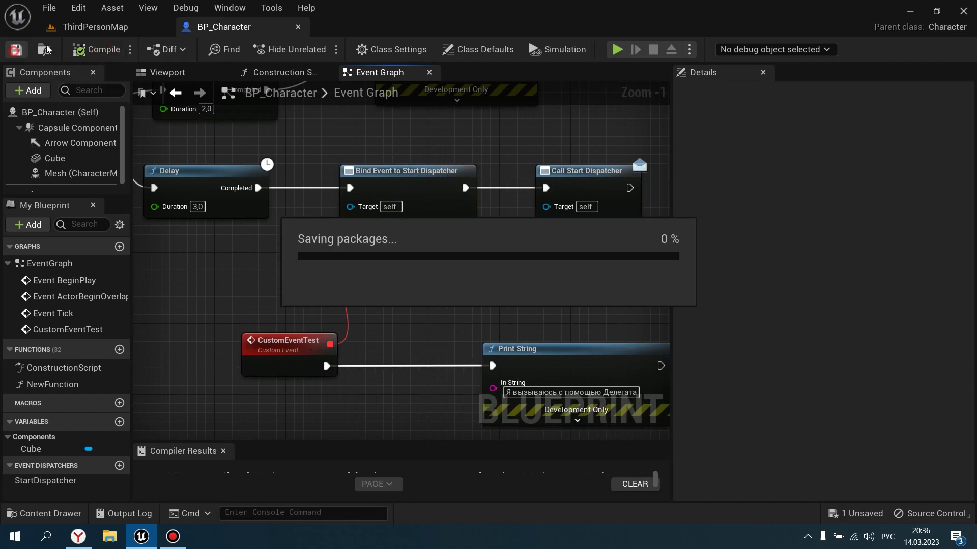
click(95, 27)
- Test-play the level to see 'Я вызываюсь с помощью Делегата' printed, then return to BP_Character
key(alt+p)
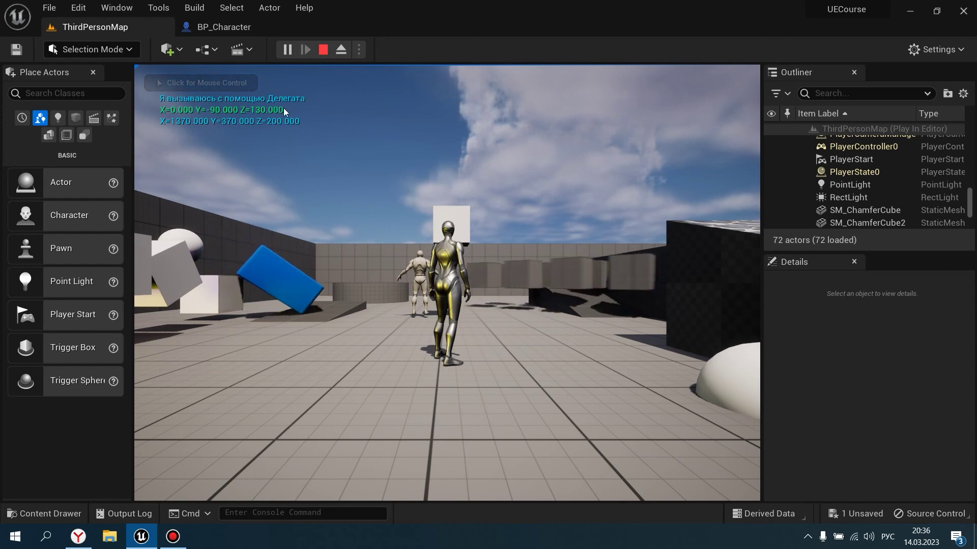
key(Escape)
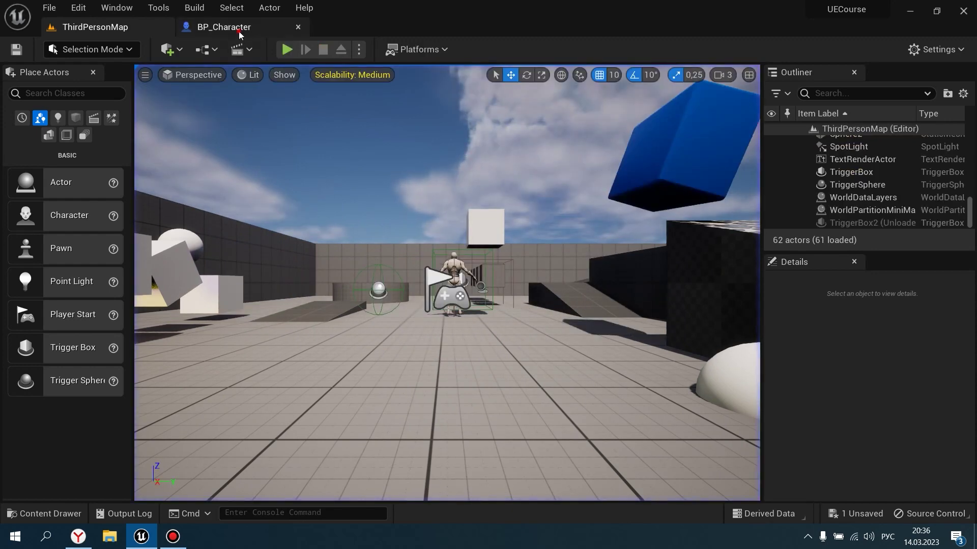
click(227, 27)
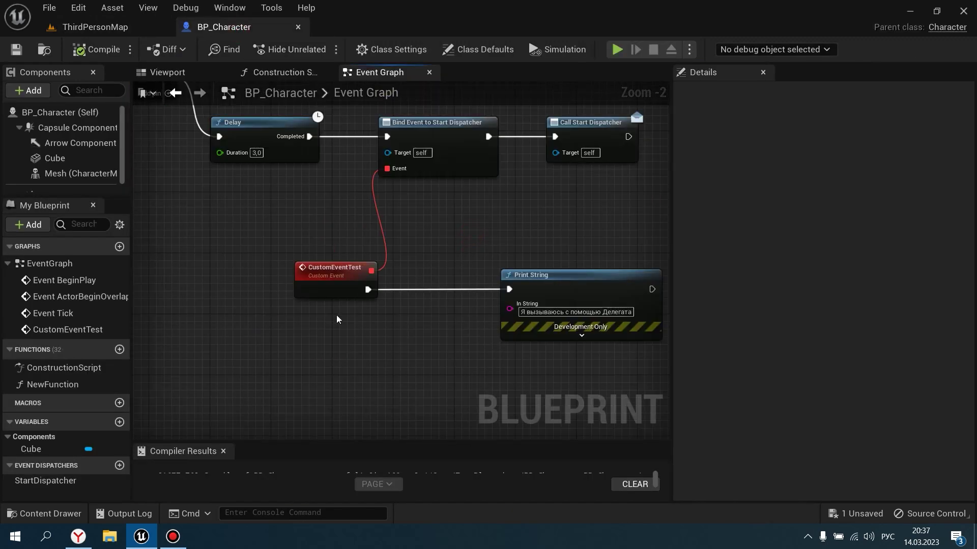
- Open the graph action list and StartDispatcher's options, dismissing both without adding anything
scroll(335, 311, down, 1)
right_click(430, 239)
click(430, 239)
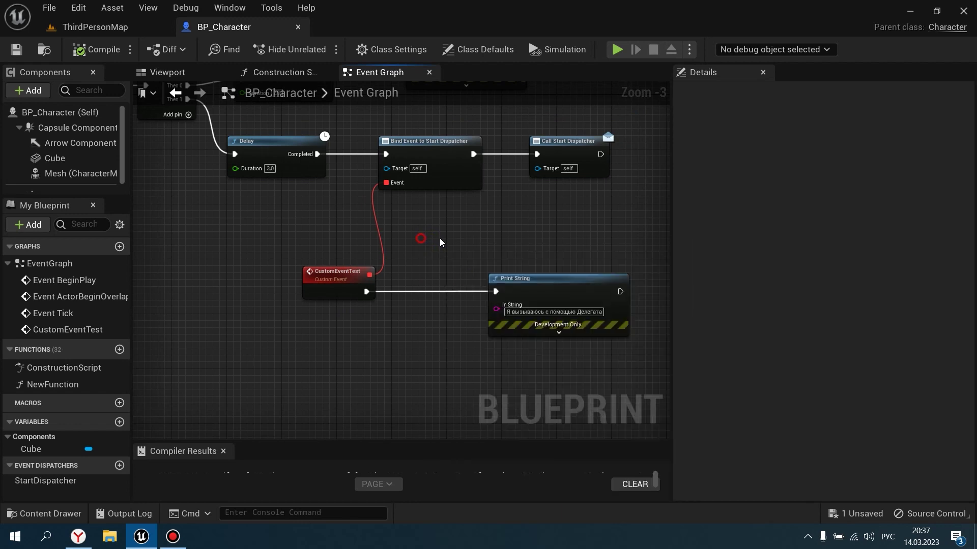
drag(39, 482, 352, 346)
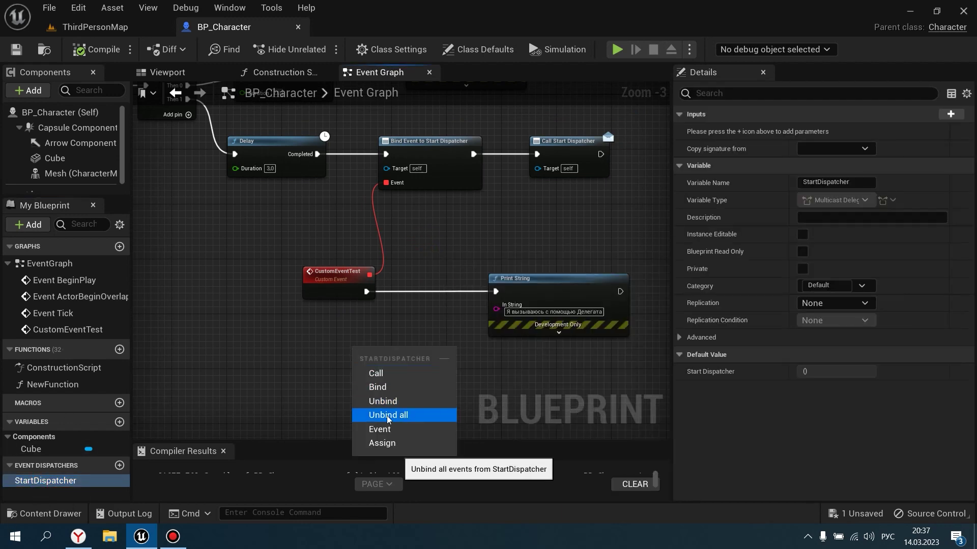
click(295, 349)
scroll(293, 350, up, 2)
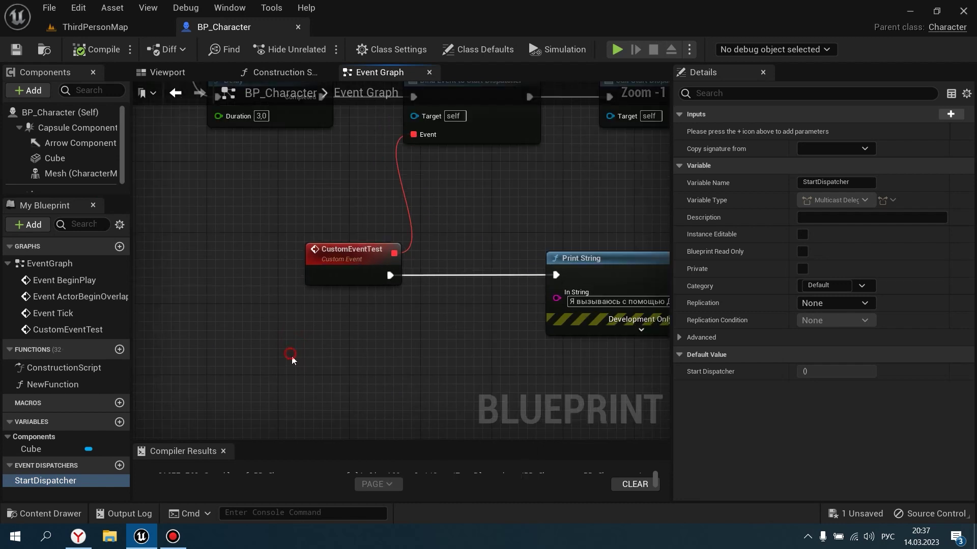
- Add a custom event below CustomEventTest and rename it CustomEventTestEnd
right_click(301, 390)
text(с)
key(alt+shift)
key(BackSpace)
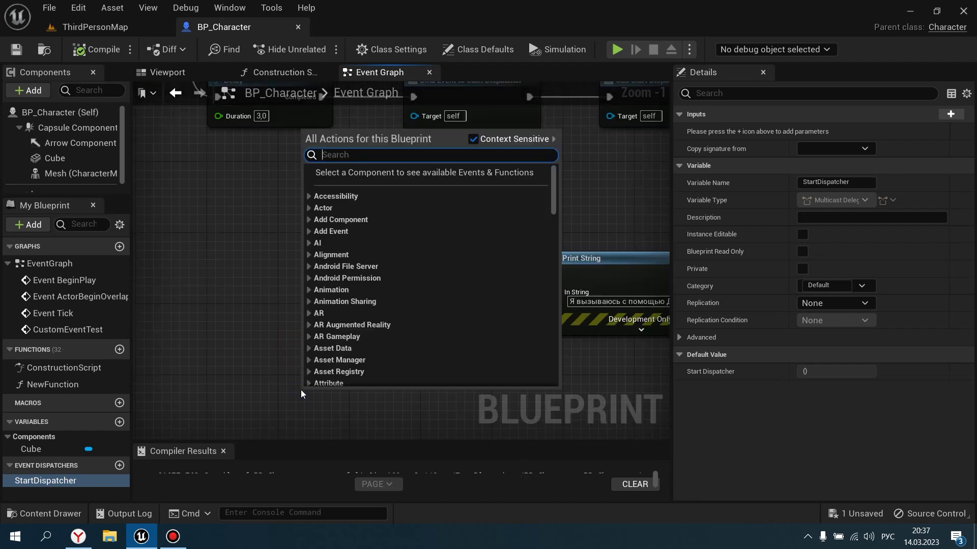
text(Custom)
key(Escape)
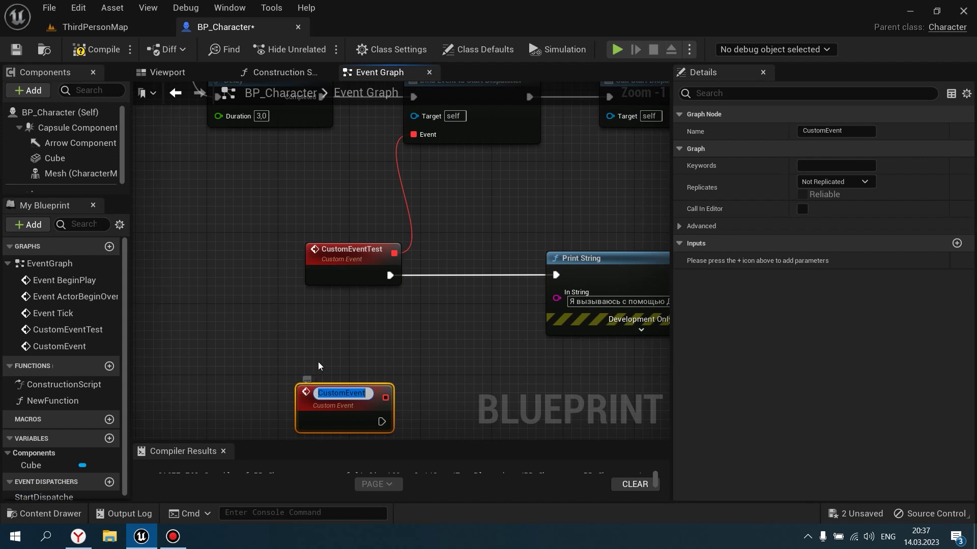
key(Return)
key(F2)
text(Cu)
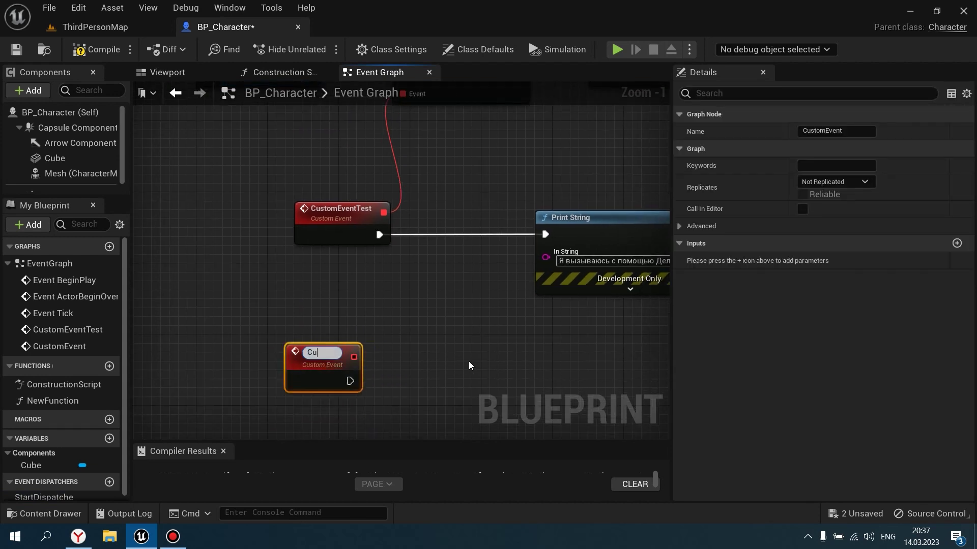
text(stomEventTest)
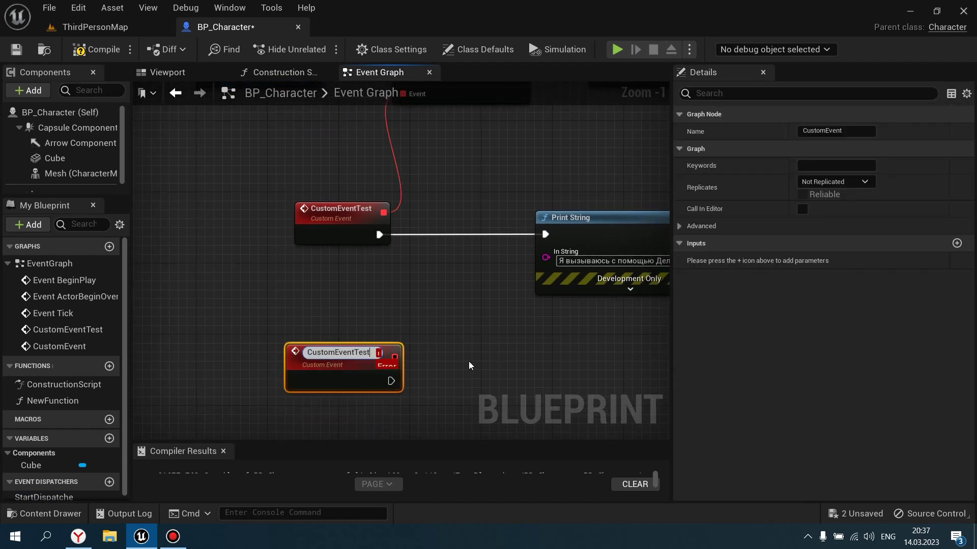
text(End)
key(Return)
right_drag(437, 353, 398, 306)
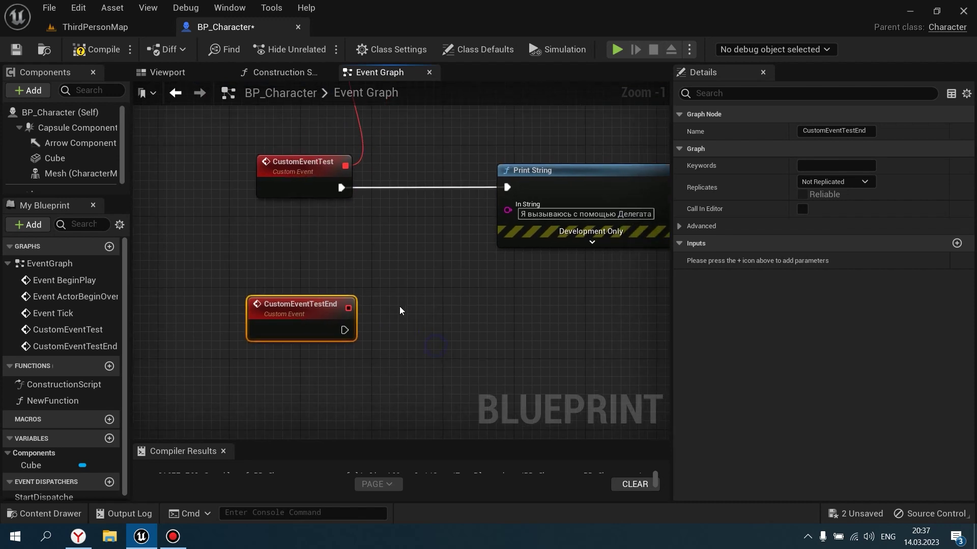
scroll(330, 326, down, 2)
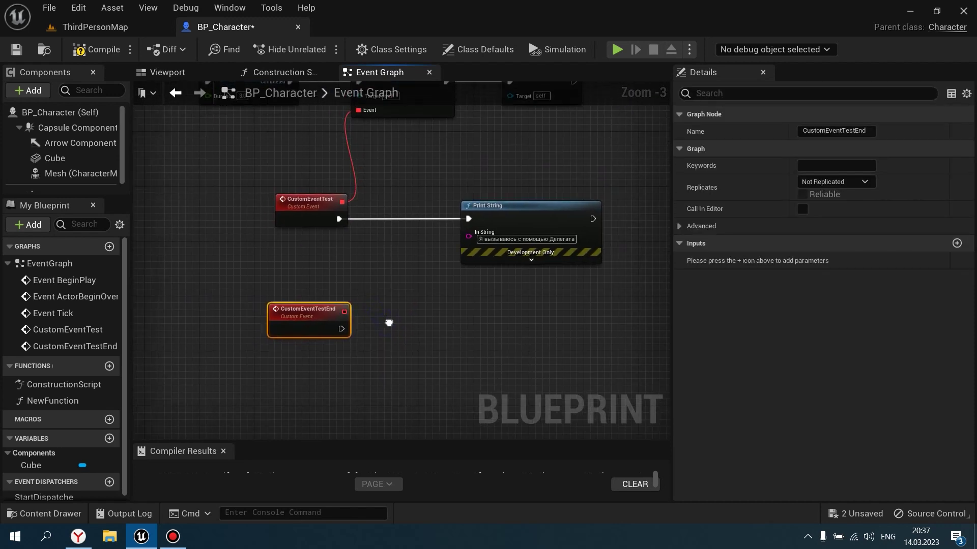
- Add a 5-second Delay after CustomEventTestEnd
drag(341, 329, 410, 329)
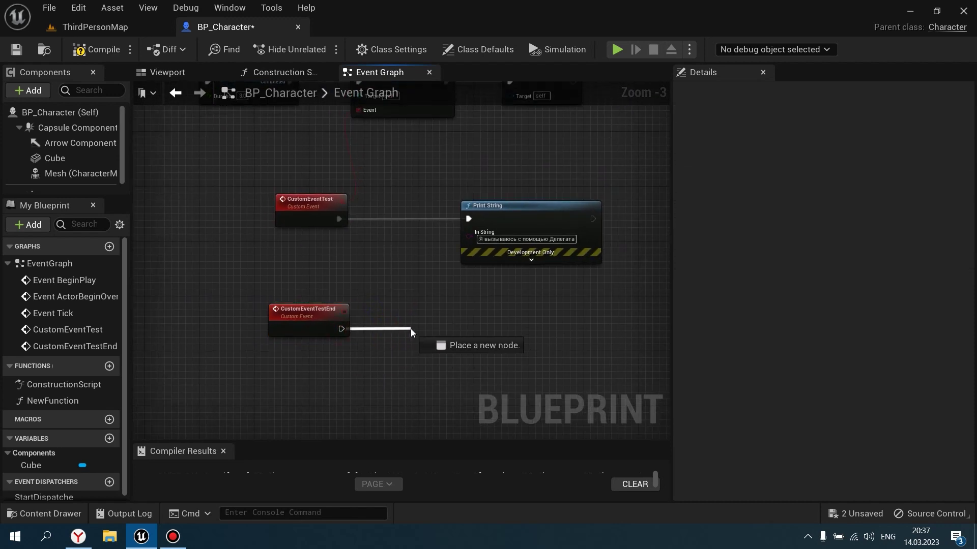
text(Delay)
key(Return)
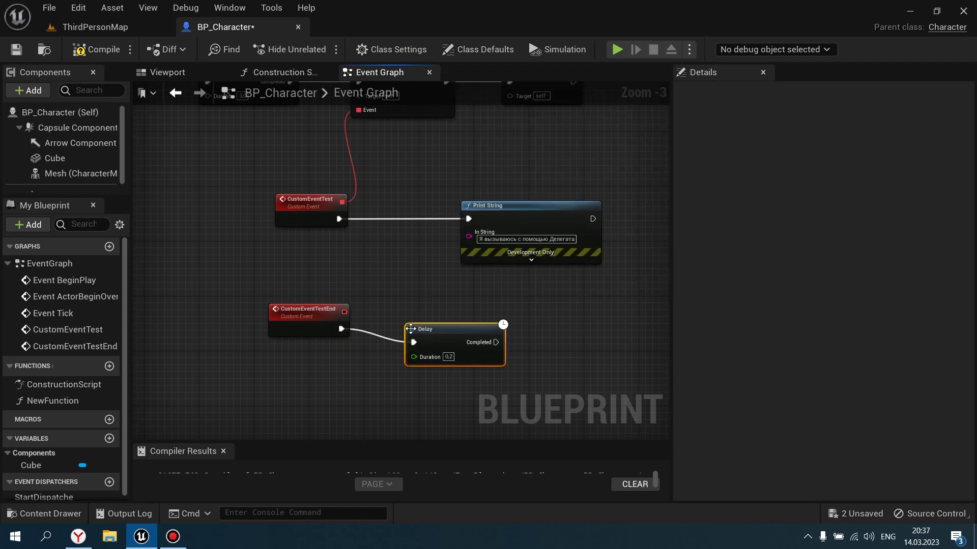
scroll(399, 298, up, 3)
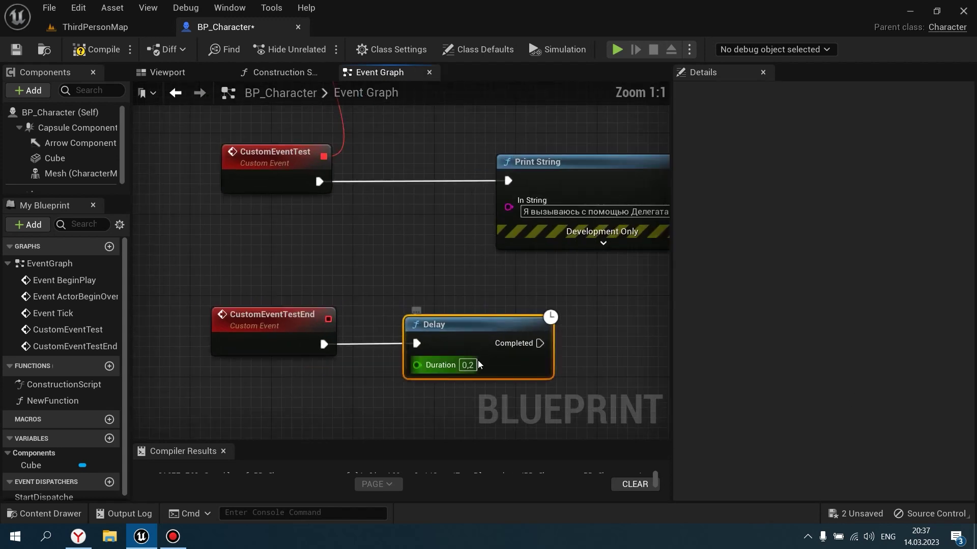
text(5)
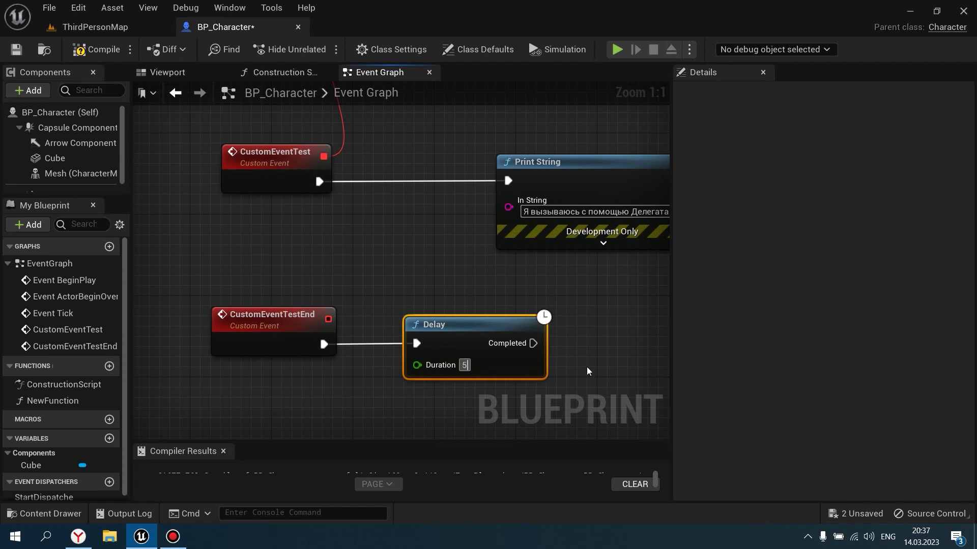
click(572, 359)
right_drag(573, 359, 419, 325)
scroll(420, 328, down, 1)
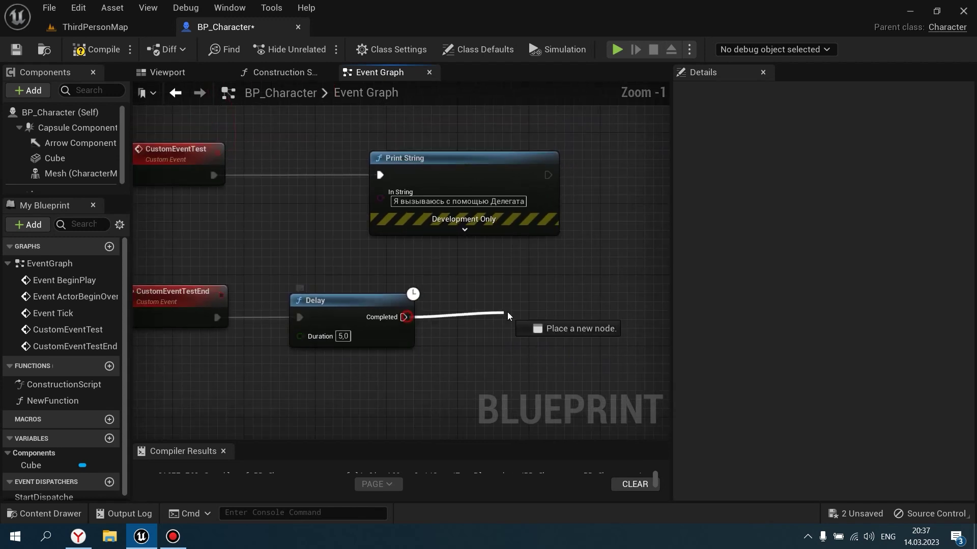
- Add a Print String after the Delay reading 'Я не вызвался'
drag(405, 318, 508, 315)
text(Print)
key(Return)
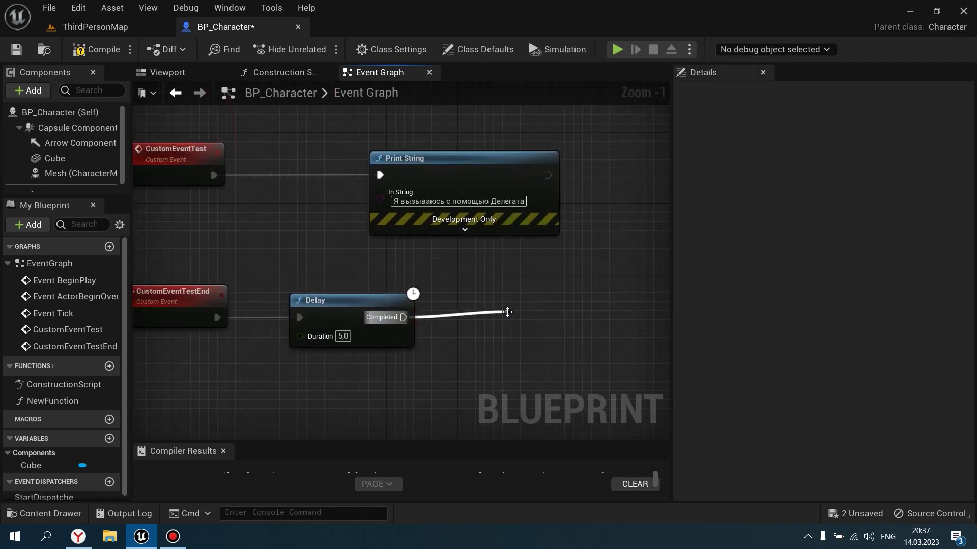
right_drag(582, 347, 540, 338)
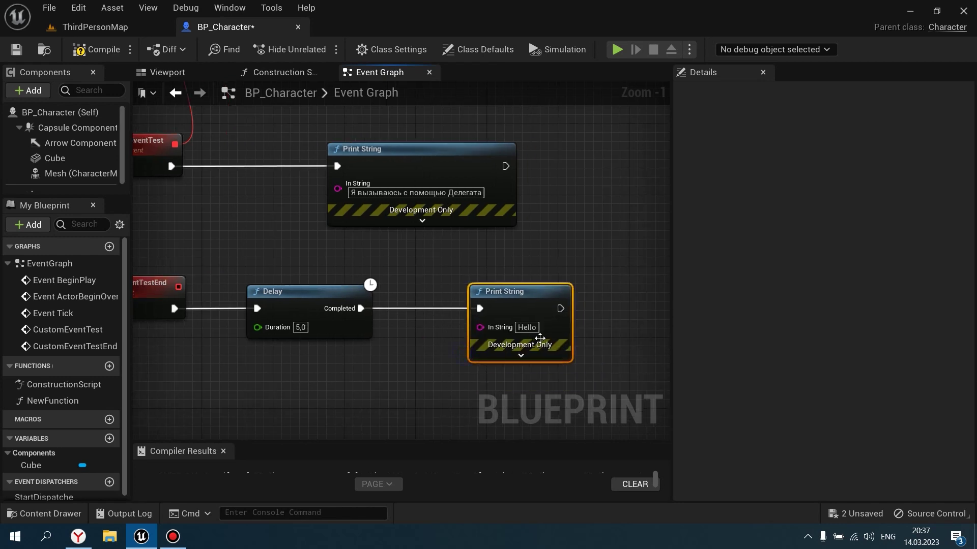
click(535, 331)
text(Я не вызвался)
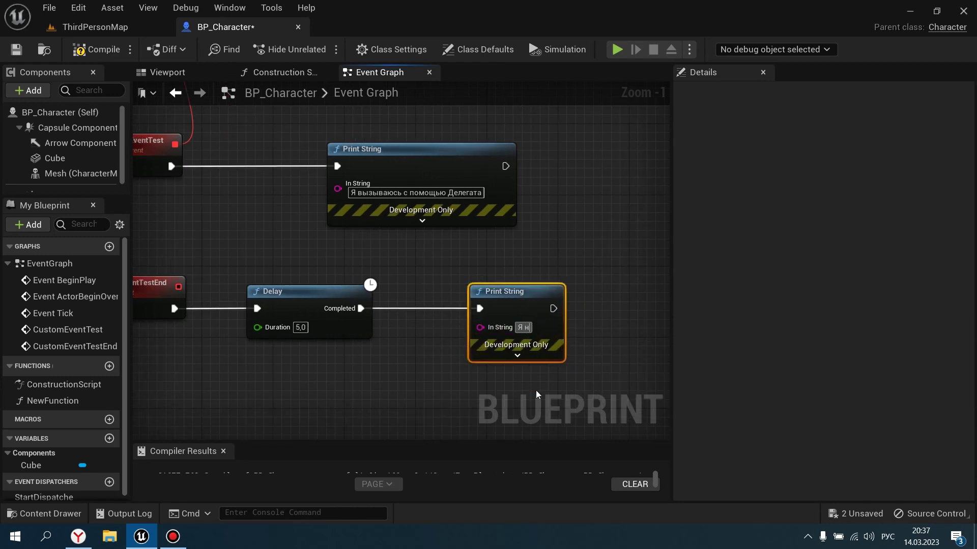
key(Return)
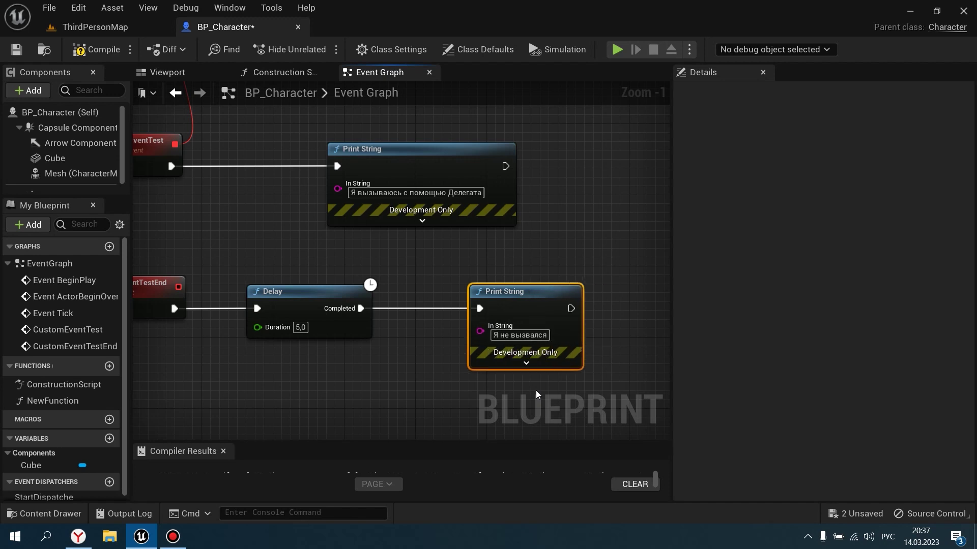
- Undo an accidental paste and move the CustomEventTestEnd chain lower in the graph
scroll(536, 390, down, 1)
scroll(398, 388, down, 1)
scroll(398, 389, up, 1)
key(ctrl+z)
right_drag(398, 388, 308, 245)
mouse_move(599, 371)
mouse_down()
mouse_move(252, 262)
mouse_move(249, 322)
mouse_up()
click(250, 324)
right_drag(275, 305, 316, 298)
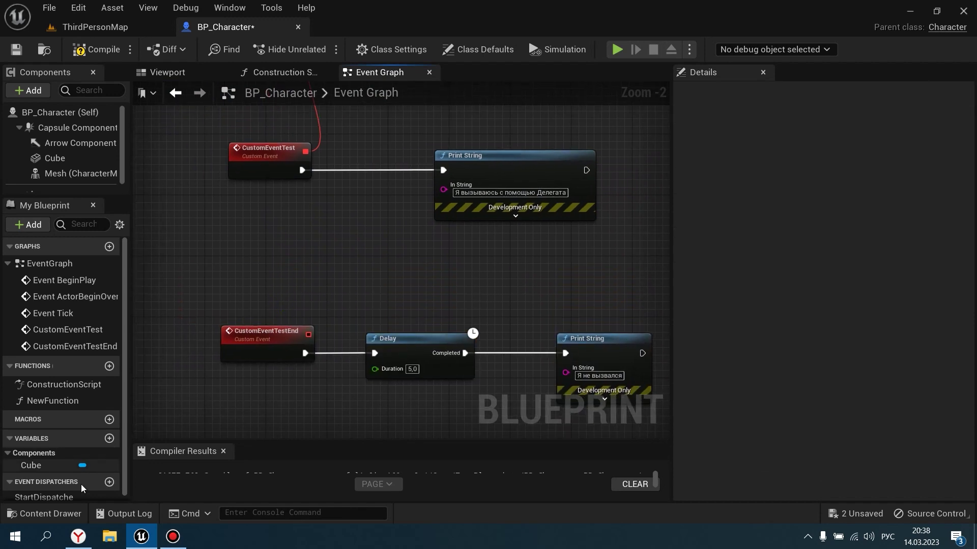
- Add a Bind Event to Start Dispatcher node and wire its Event to CustomEventTestEnd
drag(47, 495, 274, 253)
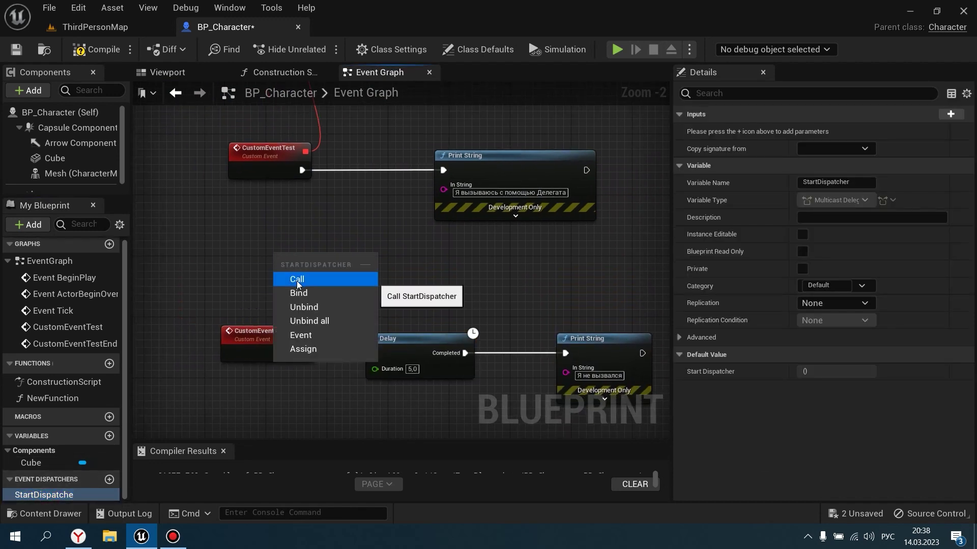
click(297, 281)
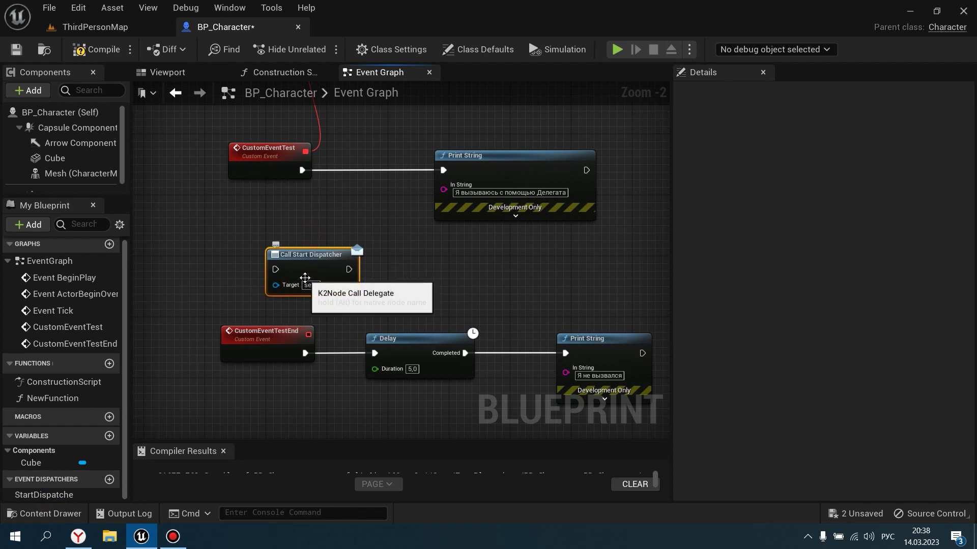
key(Delete)
drag(68, 500, 298, 274)
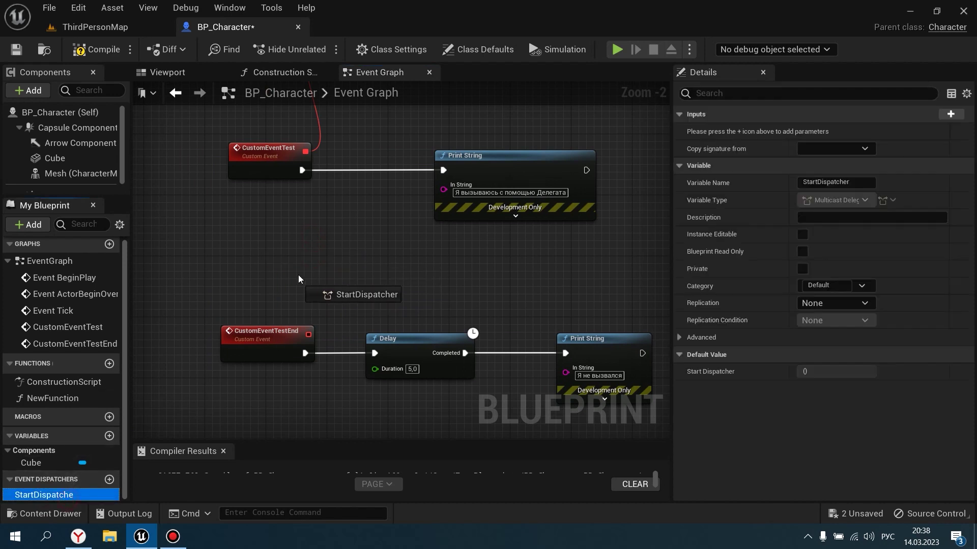
click(317, 307)
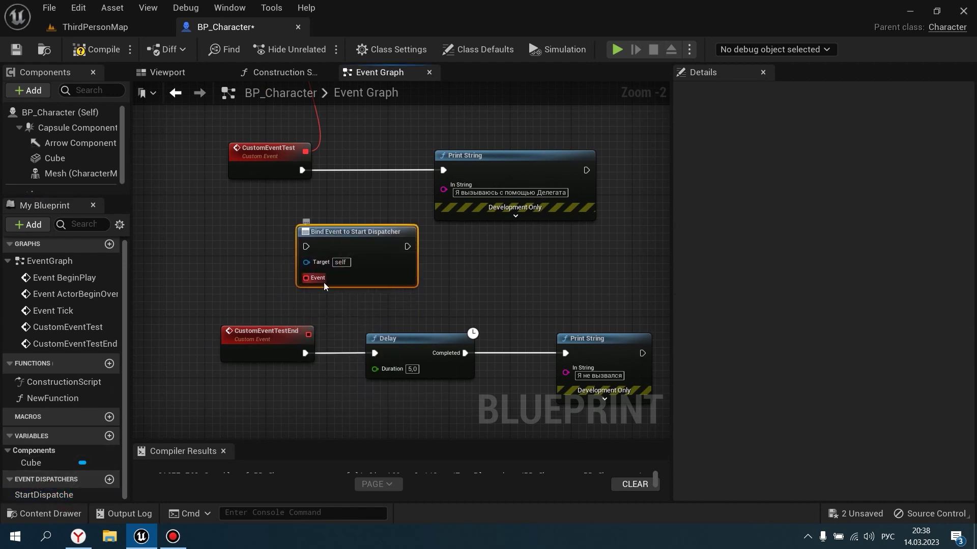
scroll(323, 282, up, 2)
drag(300, 276, 306, 351)
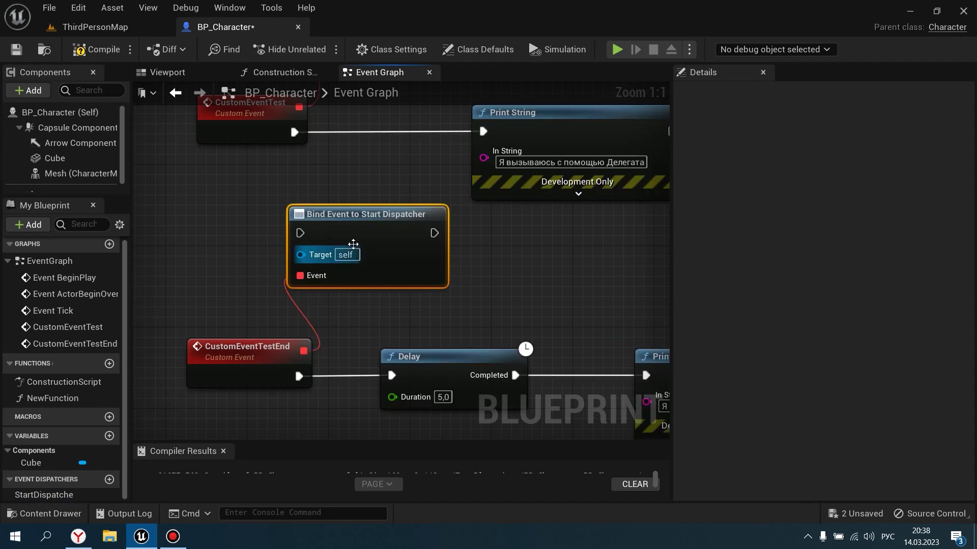
scroll(356, 229, down, 2)
click(294, 320)
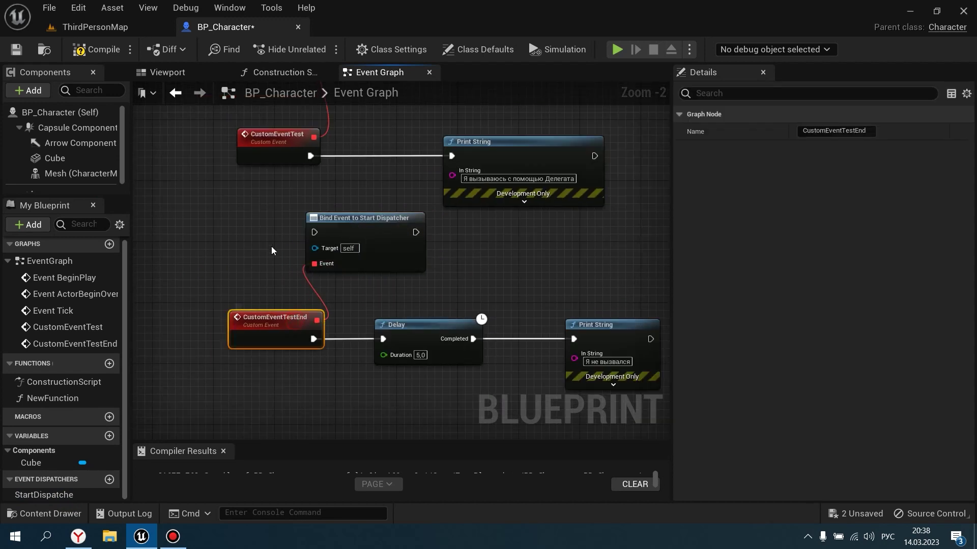
- Add a Then 2 output to the Sequence and wire it into the new bind node
right_drag(271, 246, 323, 370)
scroll(227, 246, down, 1)
right_drag(227, 246, 349, 330)
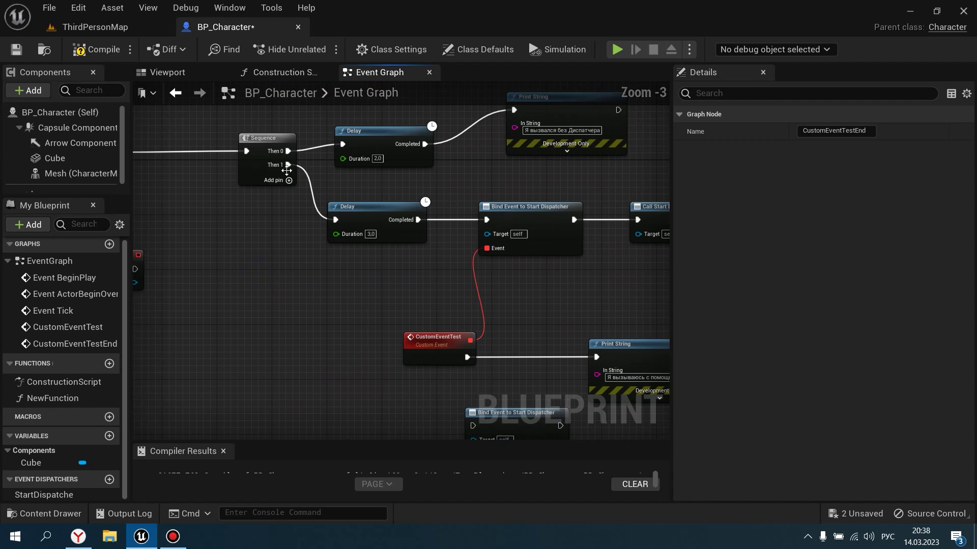
right_drag(302, 284, 310, 259)
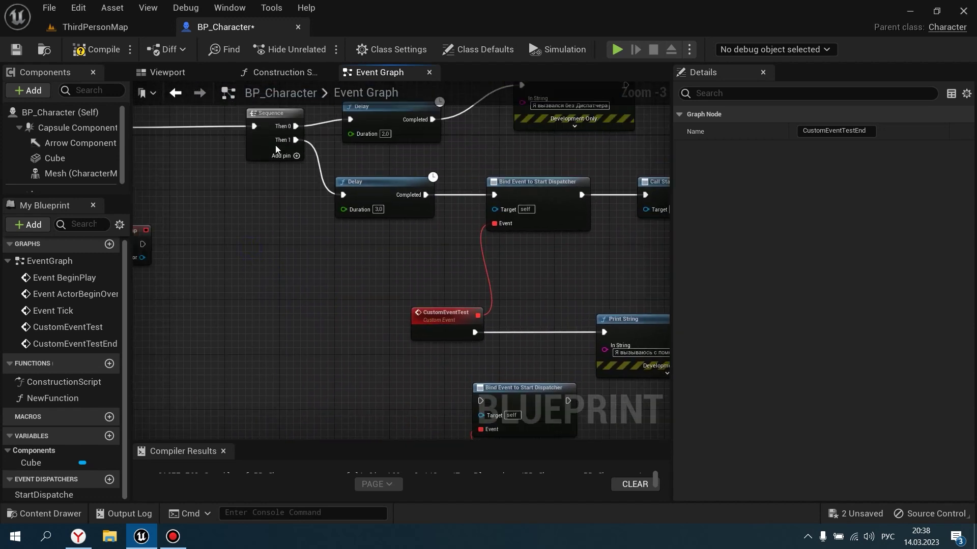
click(295, 156)
right_drag(299, 197, 288, 178)
drag(282, 144, 471, 396)
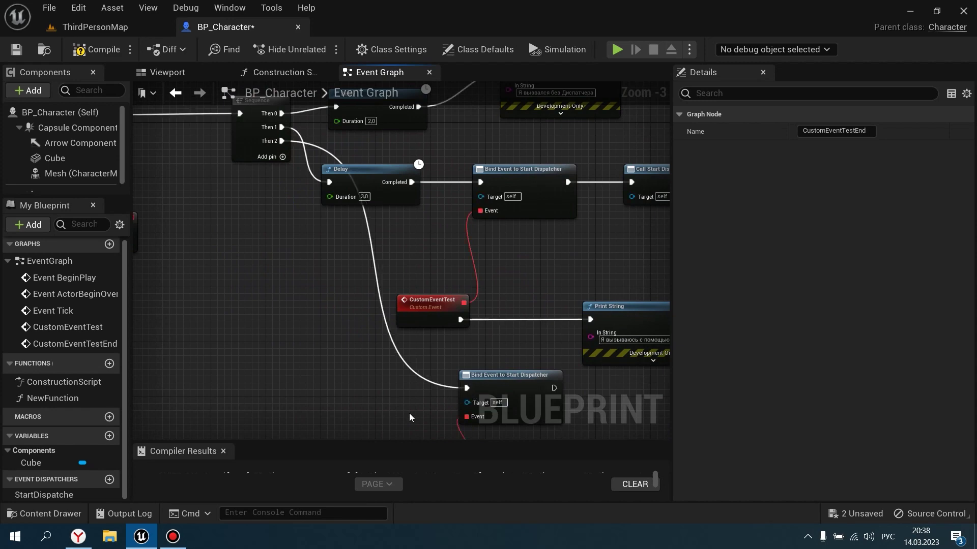
right_drag(409, 413, 224, 301)
click(324, 285)
mouse_move(473, 310)
right_down()
mouse_move(402, 274)
mouse_move(466, 288)
mouse_move(520, 217)
mouse_move(462, 301)
right_up()
scroll(399, 273, down, 2)
click(399, 274)
- Change the final Print String message to 'Я вызвался с помощью делегата опять'
scroll(399, 274, up, 2)
scroll(520, 217, down, 1)
scroll(462, 301, up, 1)
scroll(462, 301, up, 2)
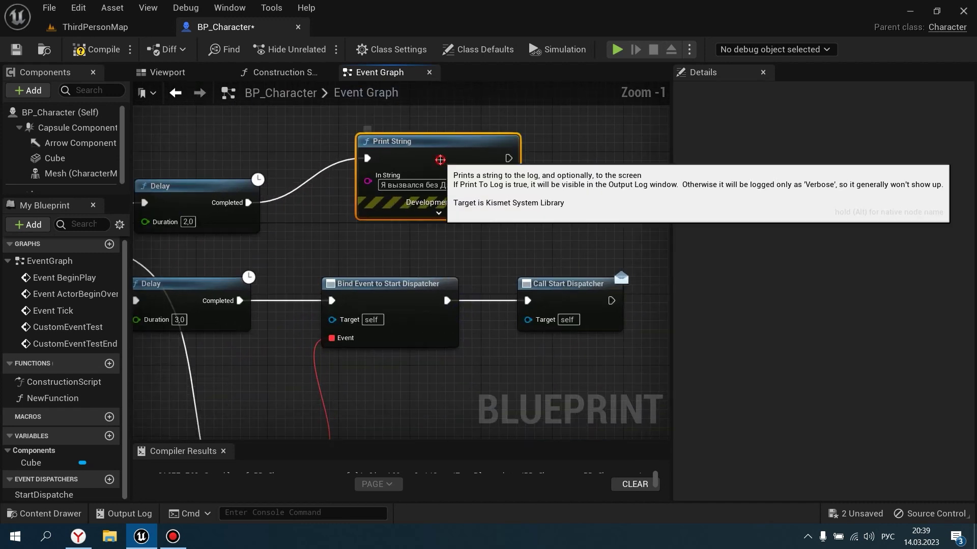
click(438, 156)
right_drag(558, 437, 466, 264)
click(465, 263)
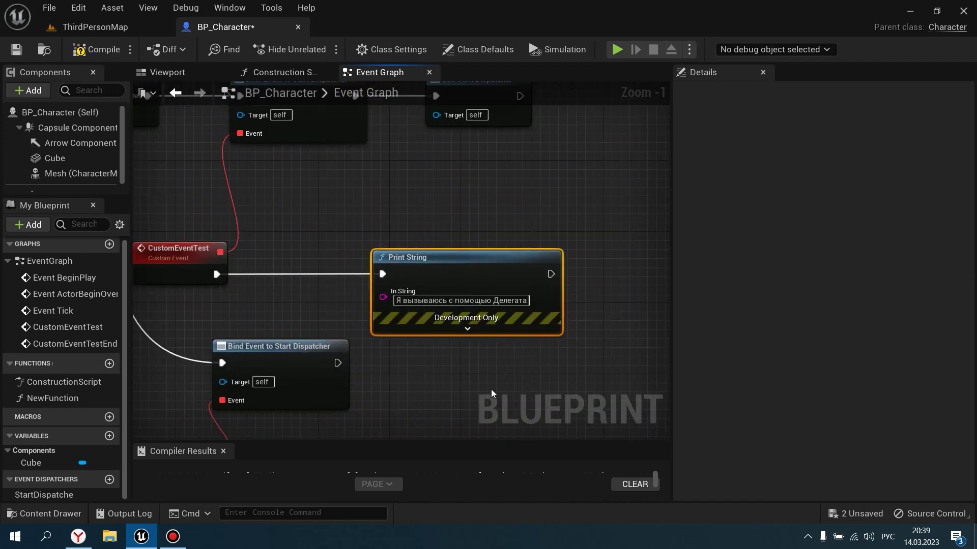
right_drag(491, 389, 459, 240)
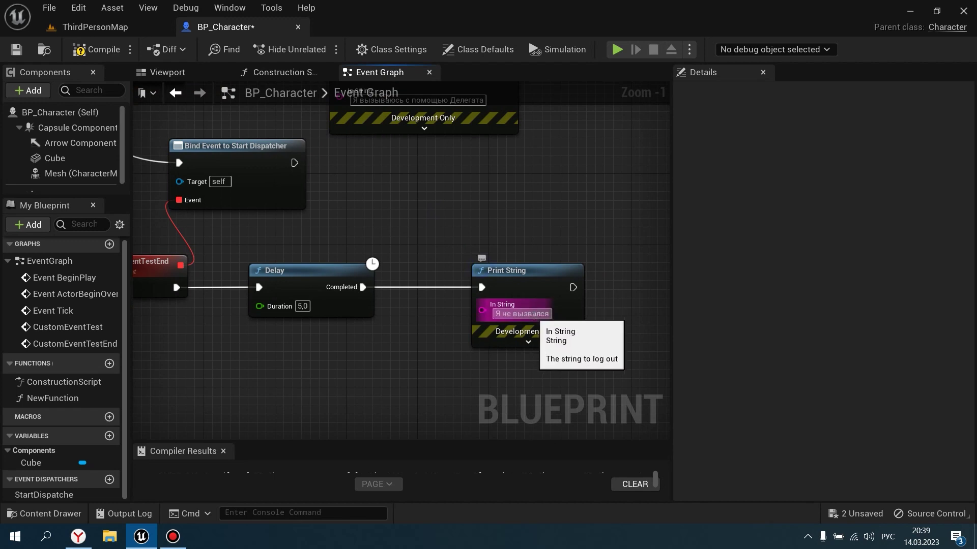
click(524, 314)
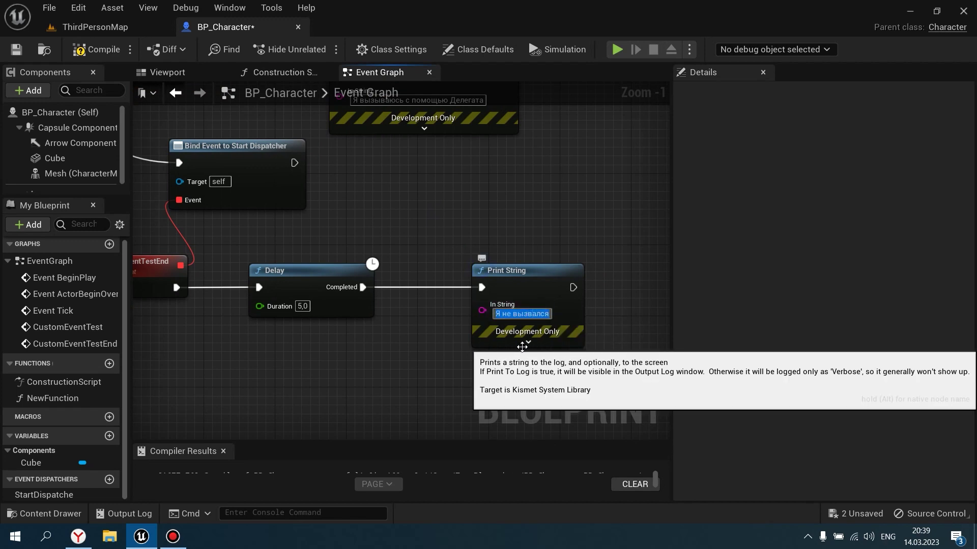
text(Я вызвался с помощью делега)
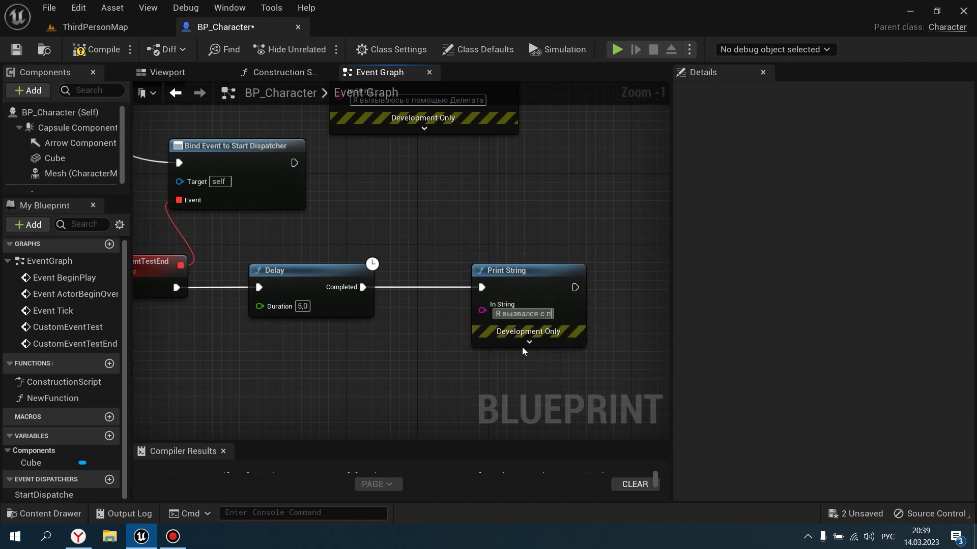
text(та опять)
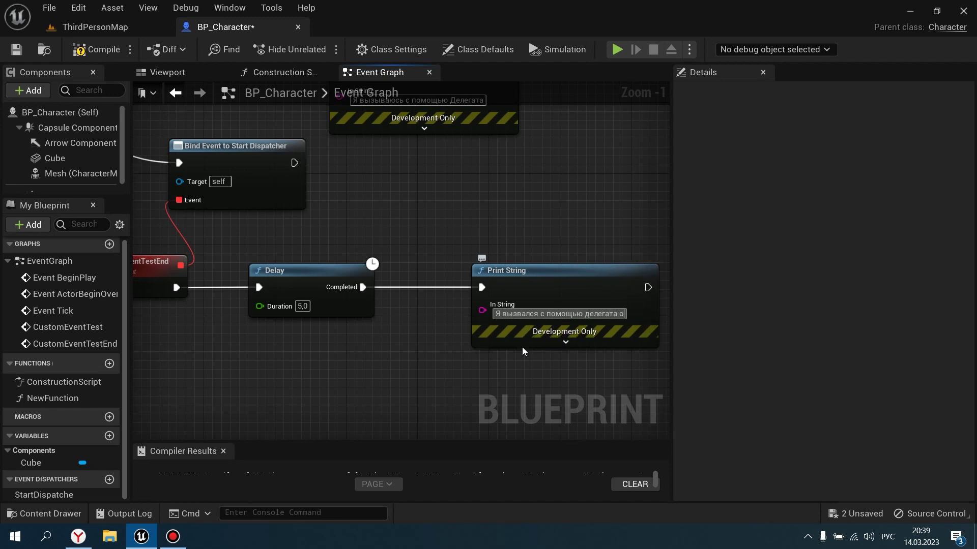
- Save BP_Character, test-play ThirdPersonMap, and return to the BP_Character Event Graph
key(ctrl+s)
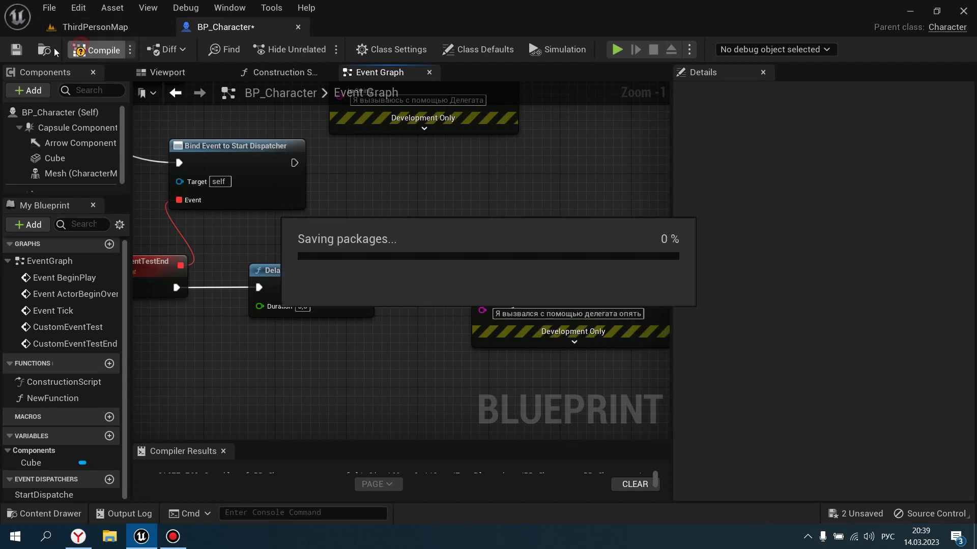
click(92, 27)
click(287, 49)
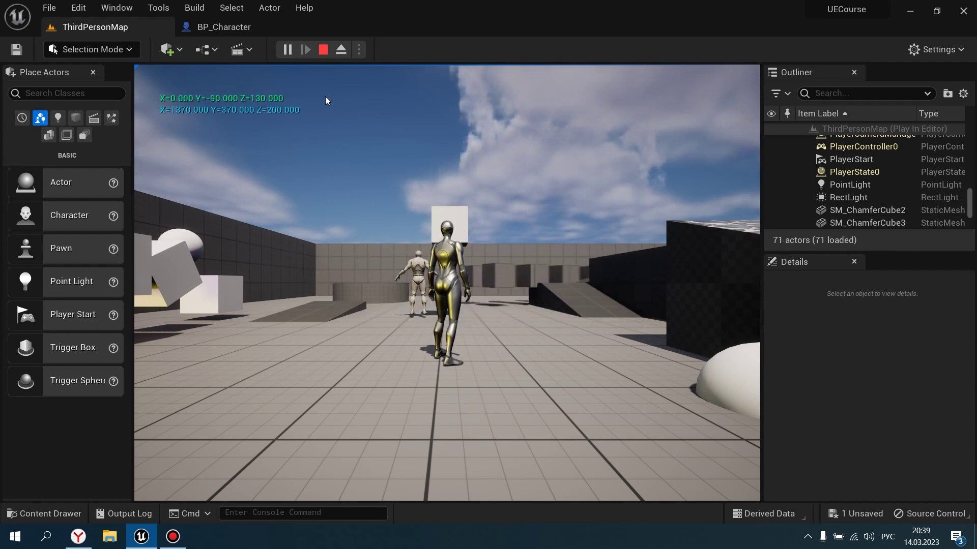
click(224, 27)
- Review both bound custom events, then drop StartDispatcher beside Call Start Dispatcher to list its options
scroll(336, 232, down, 1)
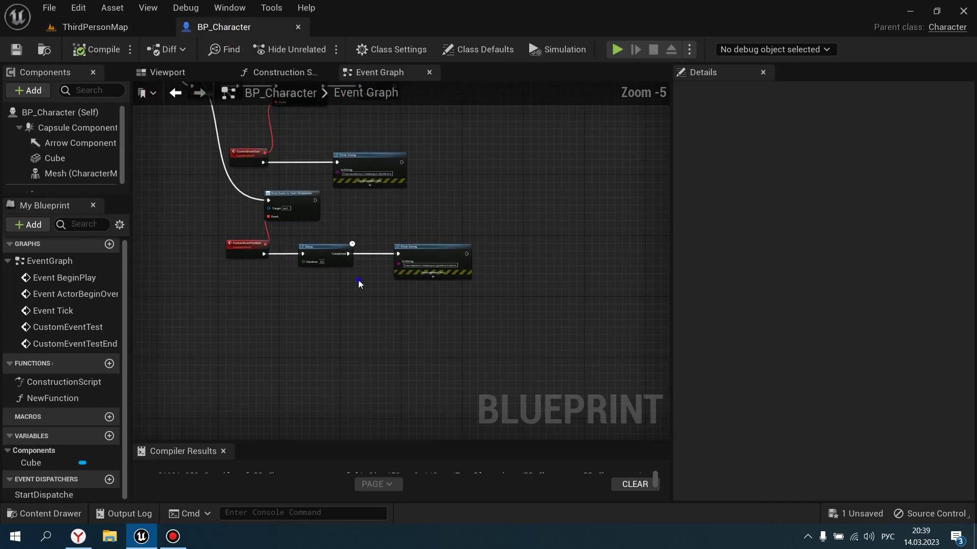
mouse_move(358, 280)
right_down()
mouse_move(408, 304)
mouse_move(368, 276)
right_up()
scroll(408, 304, up, 2)
scroll(403, 305, up, 1)
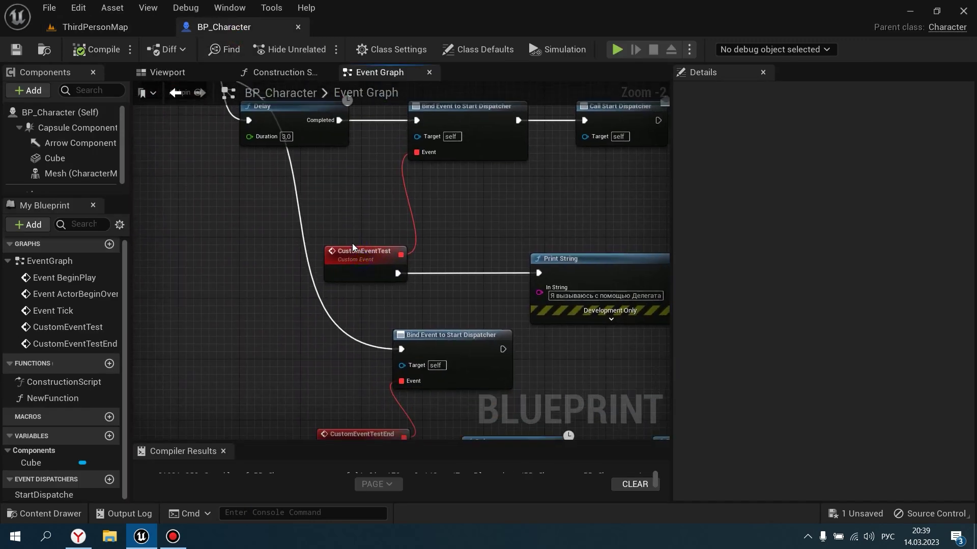
click(476, 158)
right_drag(376, 235, 371, 205)
click(372, 206)
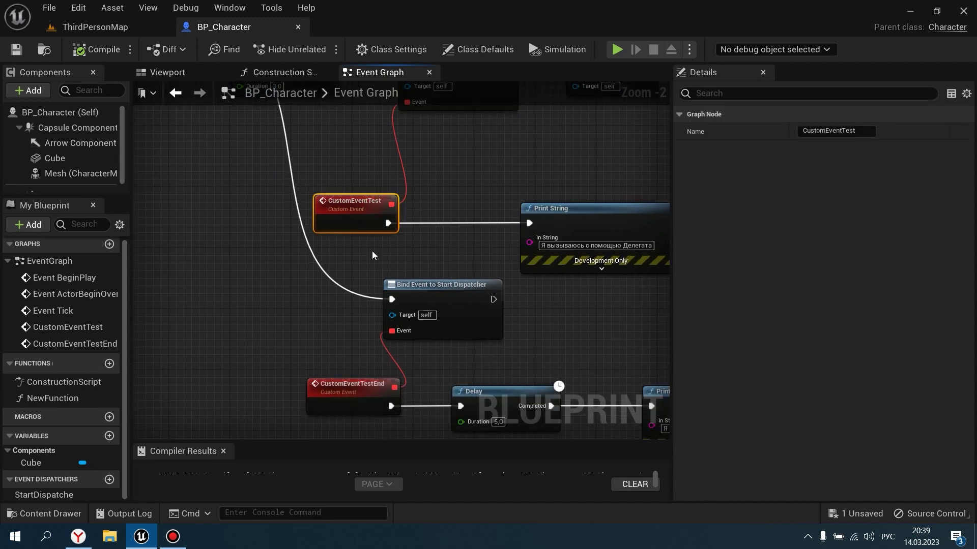
right_drag(372, 251, 359, 188)
click(332, 325)
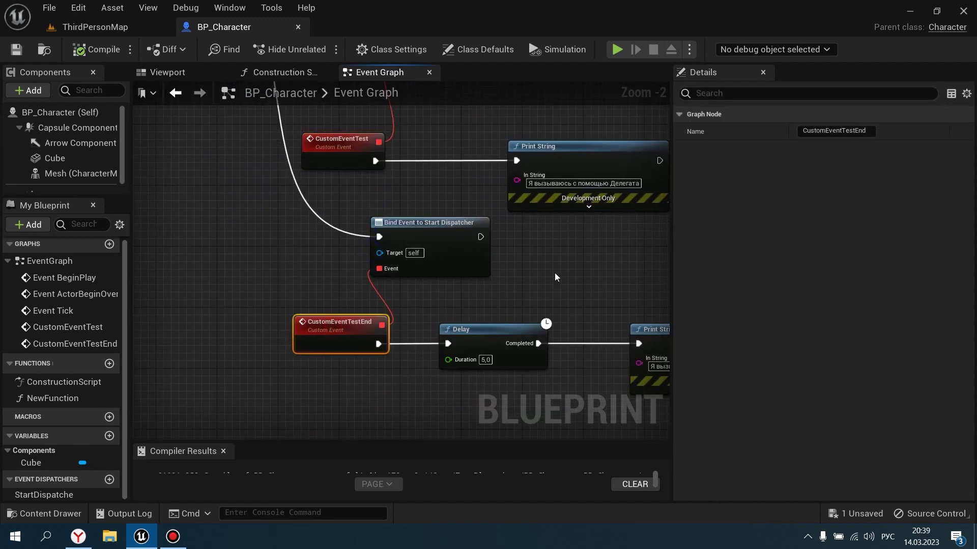
click(567, 256)
mouse_move(567, 257)
right_down()
mouse_move(449, 245)
mouse_move(564, 233)
right_up()
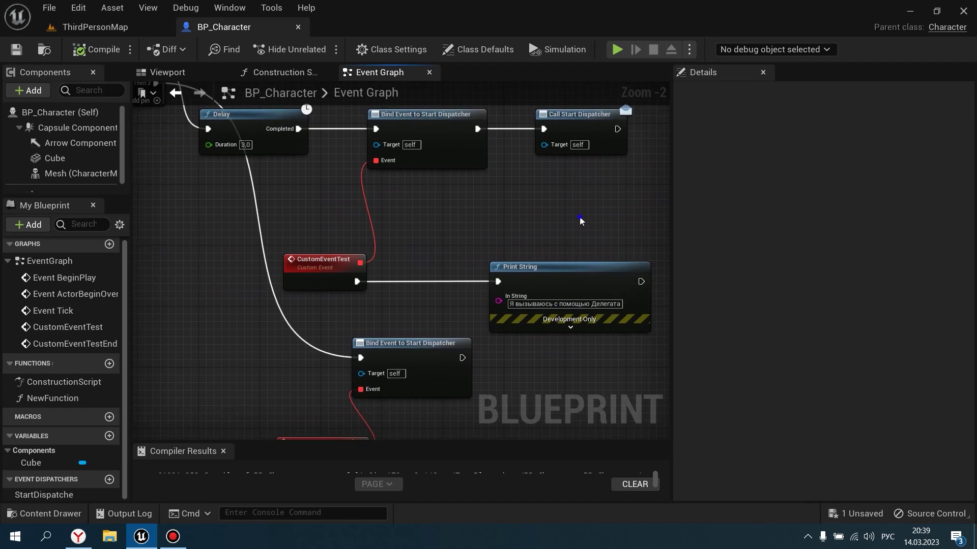
scroll(513, 222, up, 2)
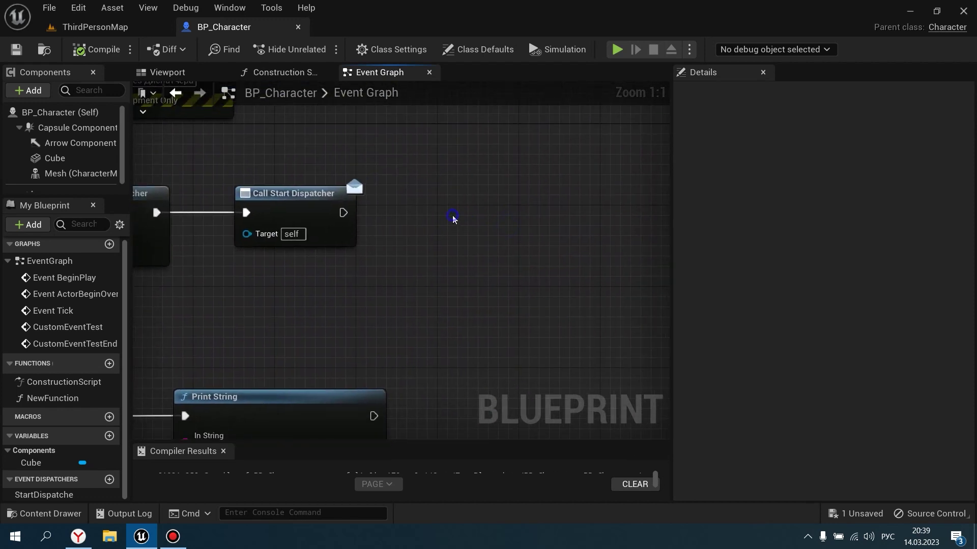
drag(45, 495, 447, 197)
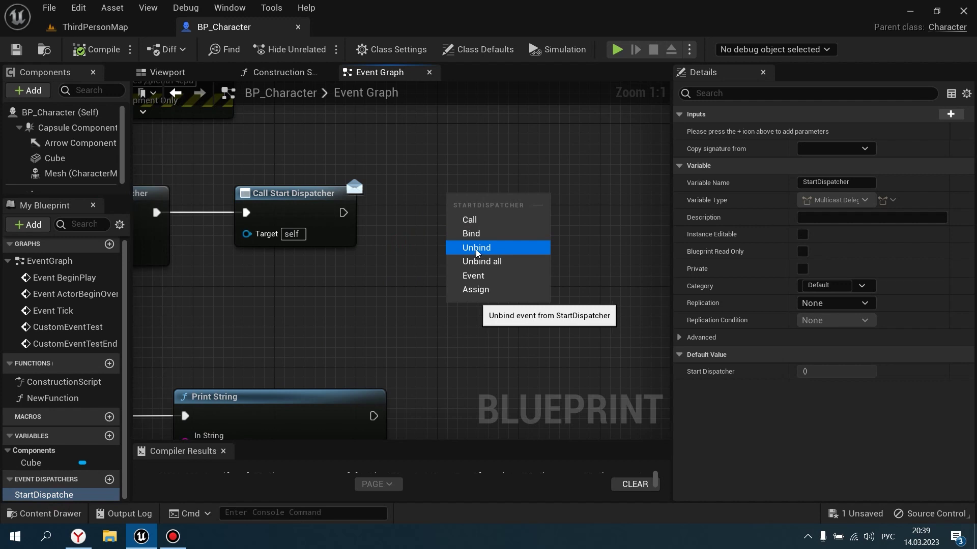
- Try out an Unbind Event from Start Dispatcher node, then delete it
click(482, 247)
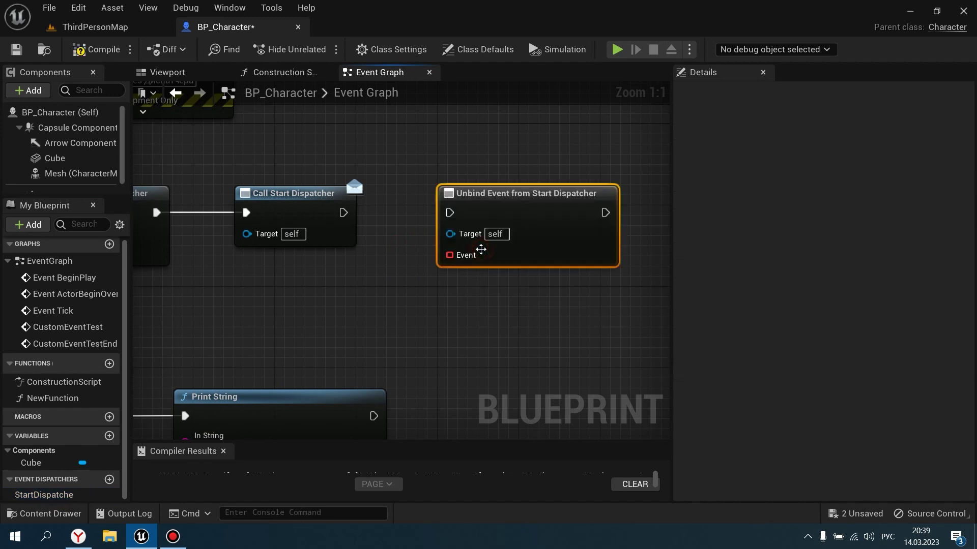
scroll(415, 285, down, 2)
right_drag(414, 283, 520, 250)
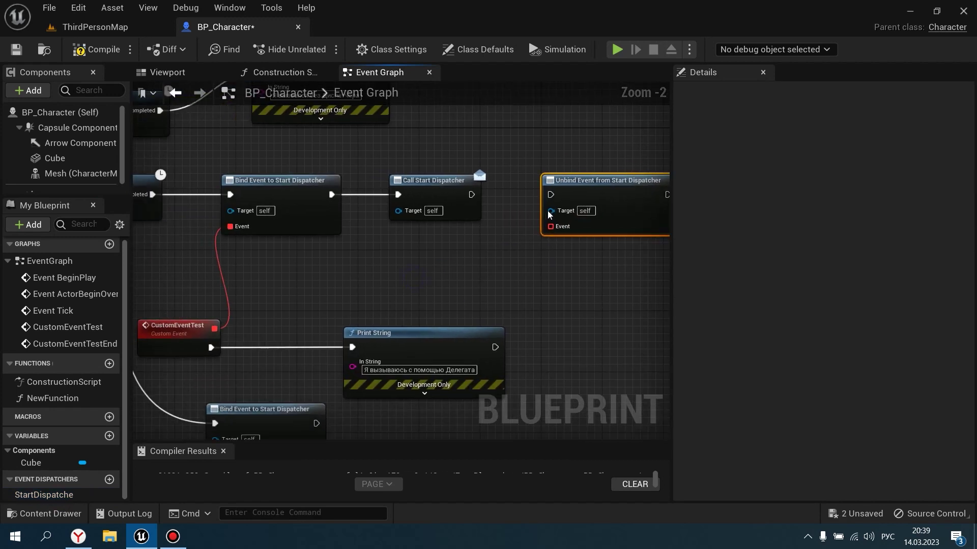
mouse_move(551, 226)
mouse_down()
mouse_move(214, 329)
mouse_move(519, 257)
mouse_up()
key(Escape)
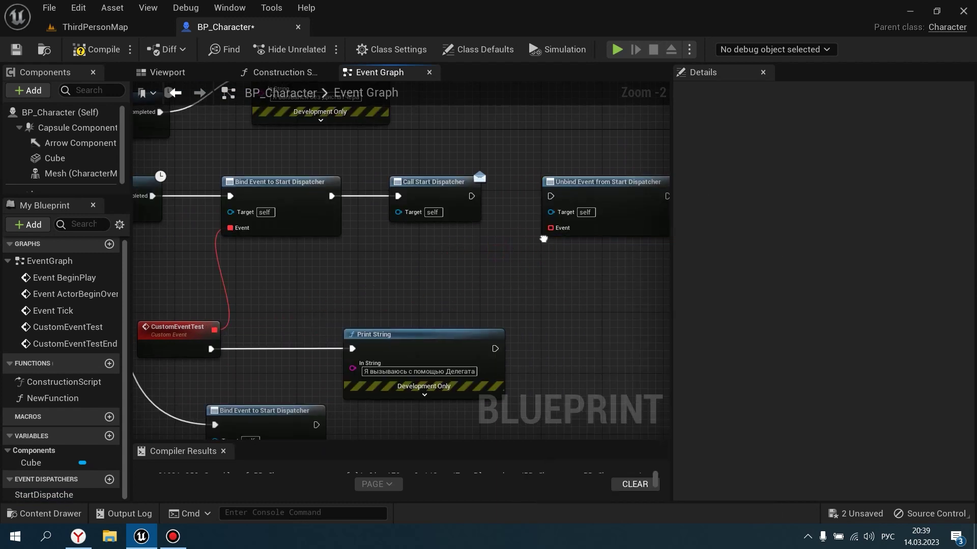
right_drag(577, 194, 540, 240)
scroll(540, 239, up, 2)
click(550, 246)
key(Delete)
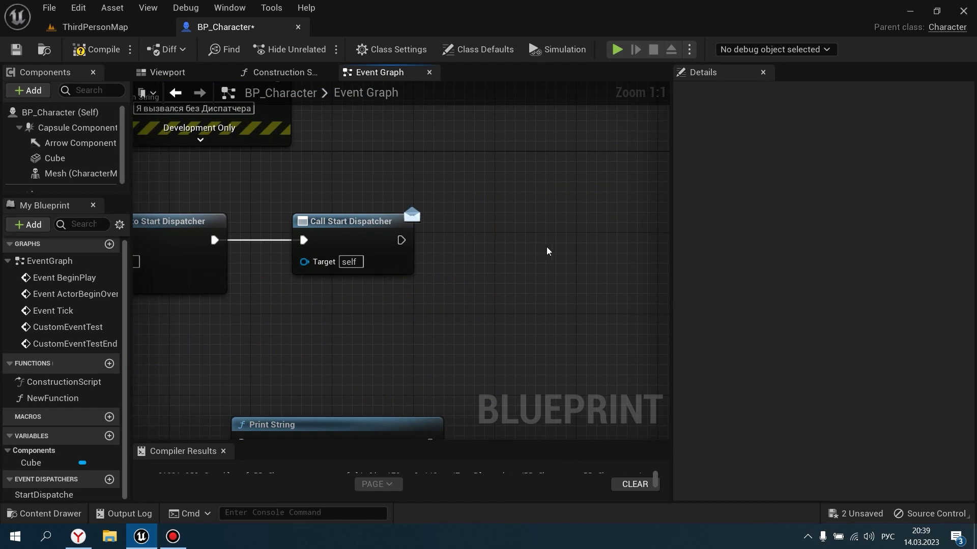
- Review the bind nodes and custom events, briefly opening the blueprint actions list
scroll(499, 250, down, 3)
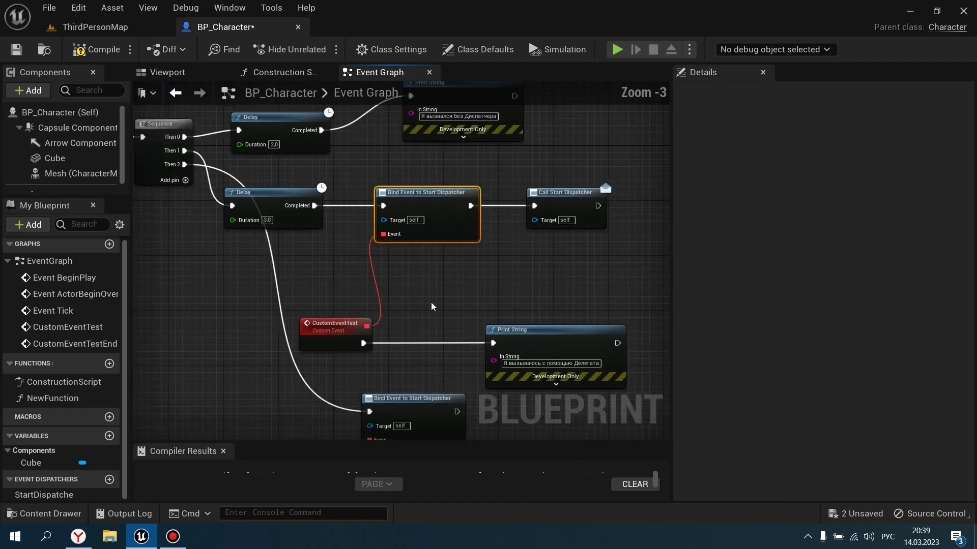
right_drag(431, 302, 327, 280)
click(327, 279)
click(300, 435)
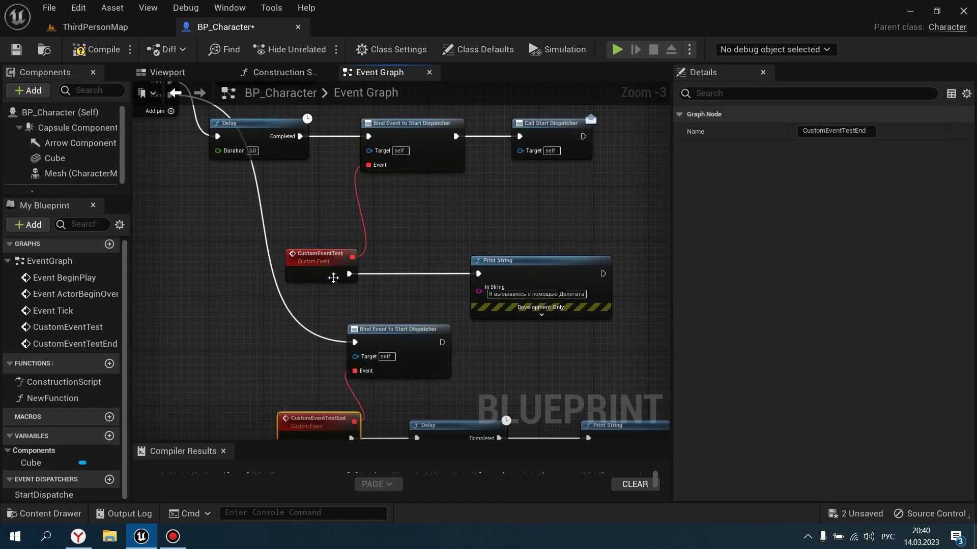
click(330, 273)
click(486, 219)
scroll(519, 269, up, 2)
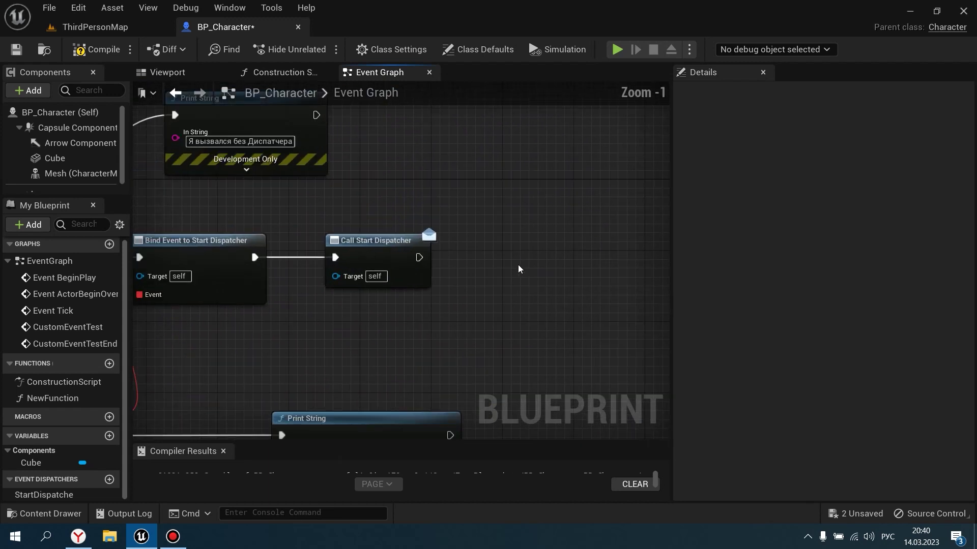
right_click(503, 260)
key(Escape)
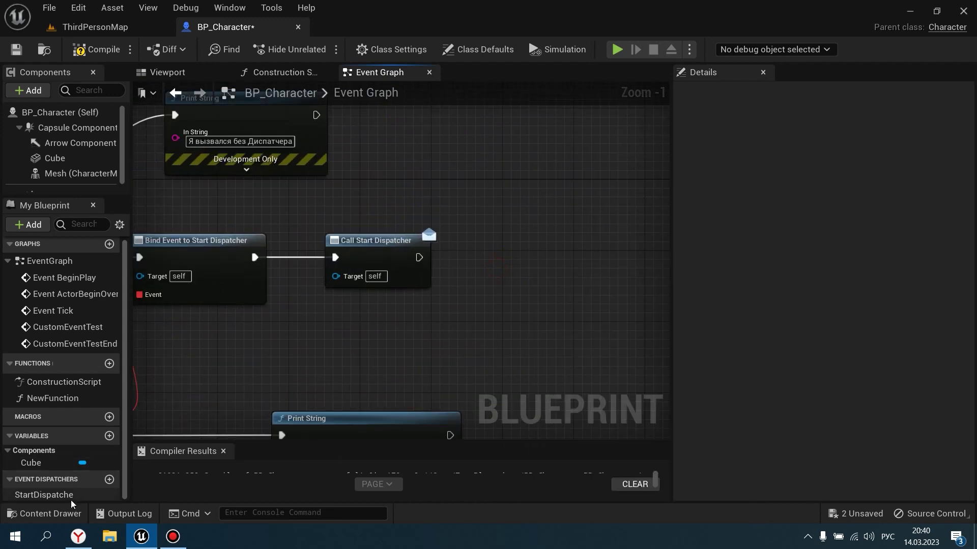
- Add Unbind all Events from Start Dispatcher and wire Call Start Dispatcher's exec into it
drag(71, 501, 532, 256)
click(560, 305)
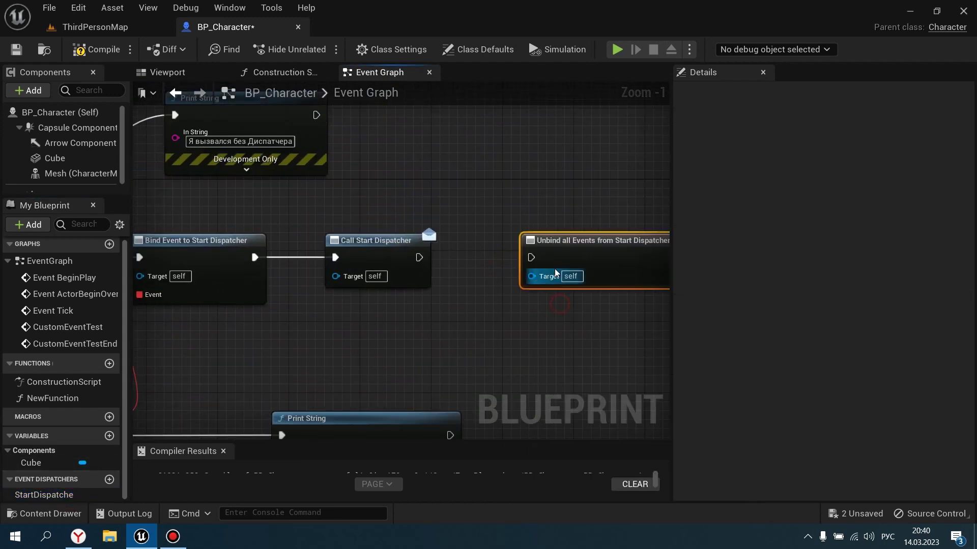
drag(420, 259, 531, 257)
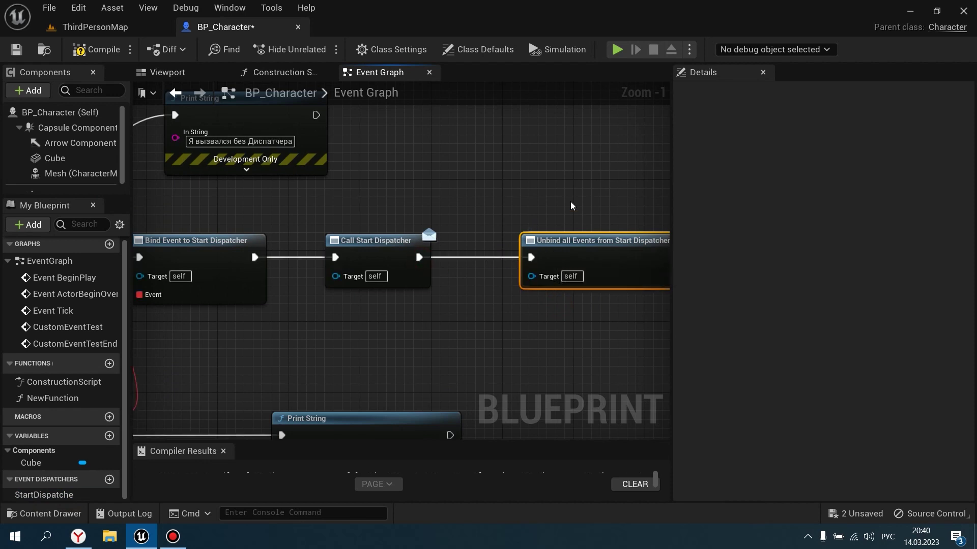
scroll(386, 214, down, 1)
right_drag(547, 223, 446, 224)
right_drag(358, 285, 472, 269)
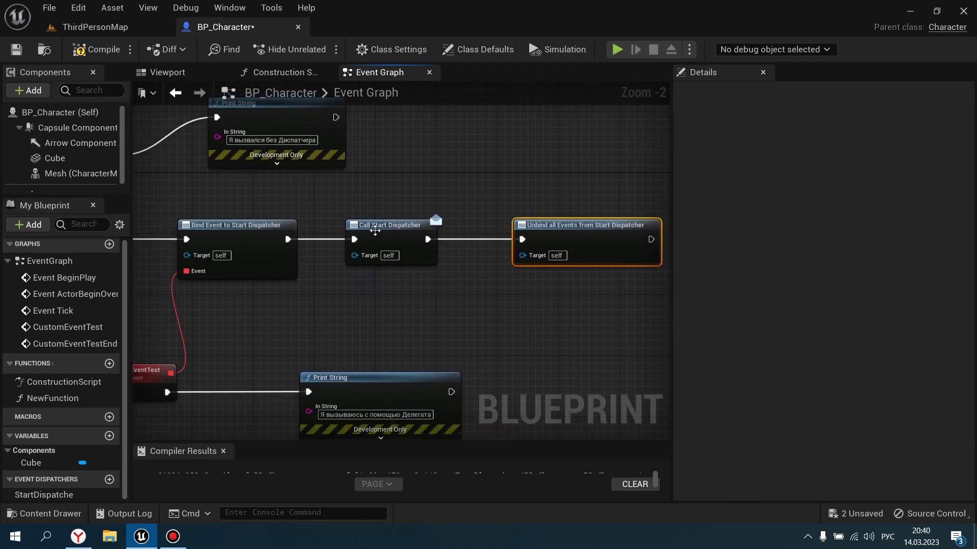
click(372, 227)
right_drag(388, 237, 252, 223)
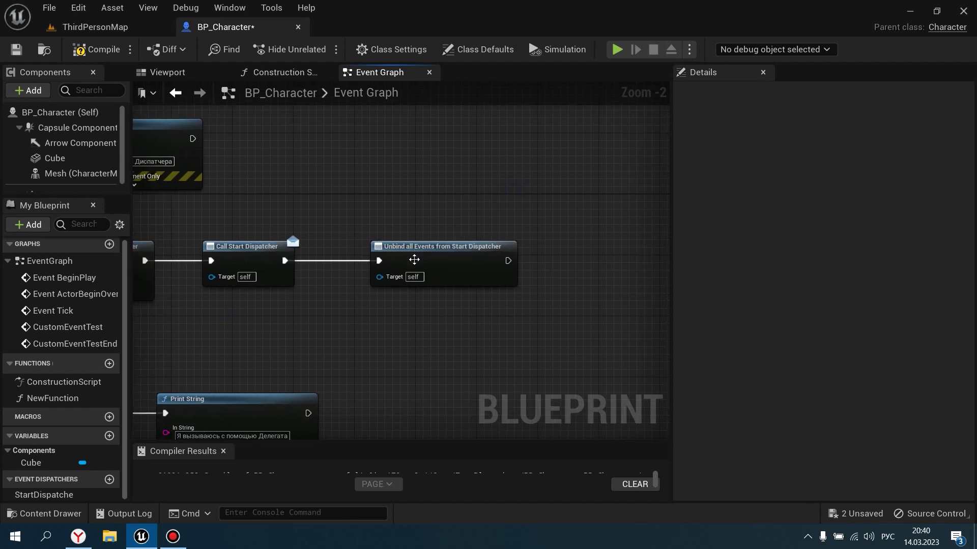
click(436, 261)
scroll(436, 262, up, 2)
- Add a Delay of 2,0 seconds after the Unbind all node
right_drag(562, 277, 464, 275)
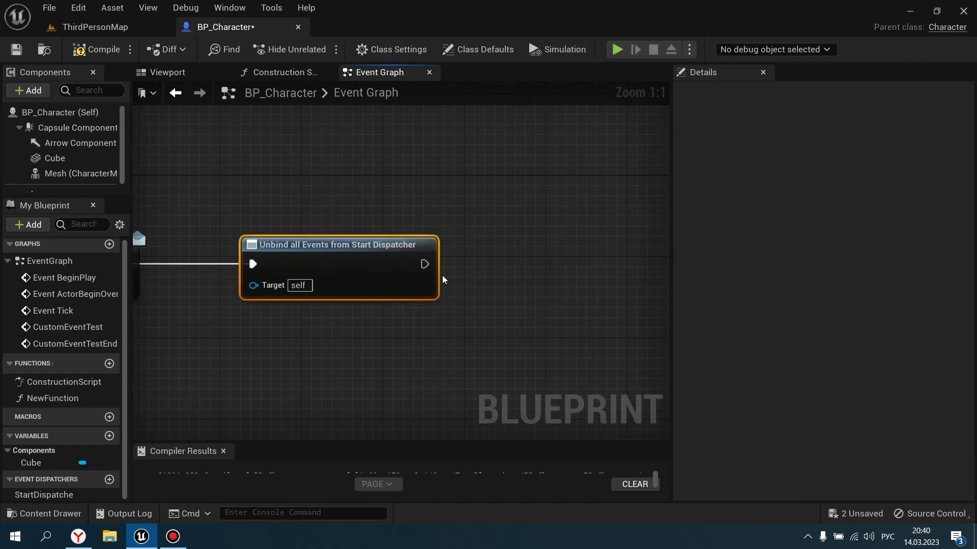
drag(424, 263, 488, 262)
text(Delay)
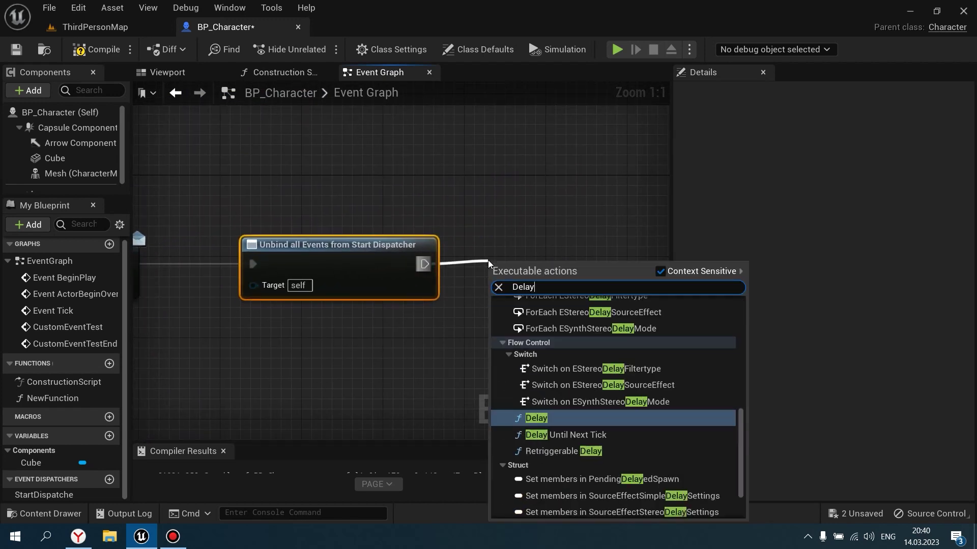
key(Return)
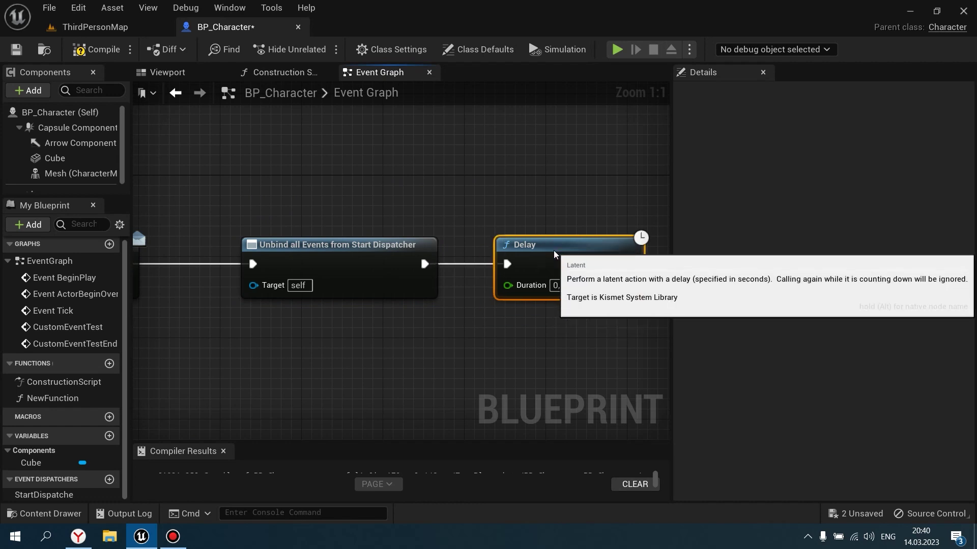
right_drag(547, 266, 477, 235)
click(475, 270)
text(2,0)
right_drag(518, 310, 456, 316)
scroll(400, 260, down, 1)
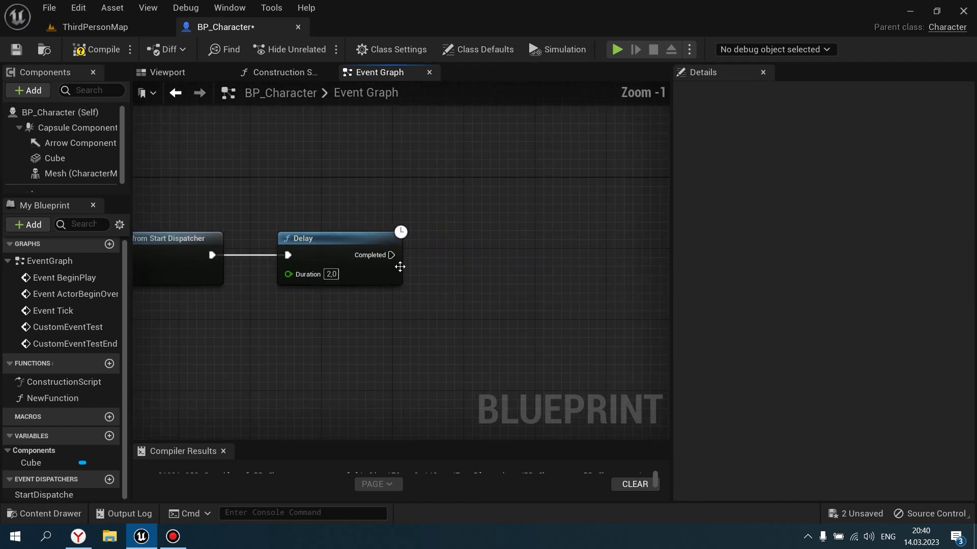
- Place a second Call Start Dispatcher node on the Delay's Completed output
drag(392, 255, 483, 254)
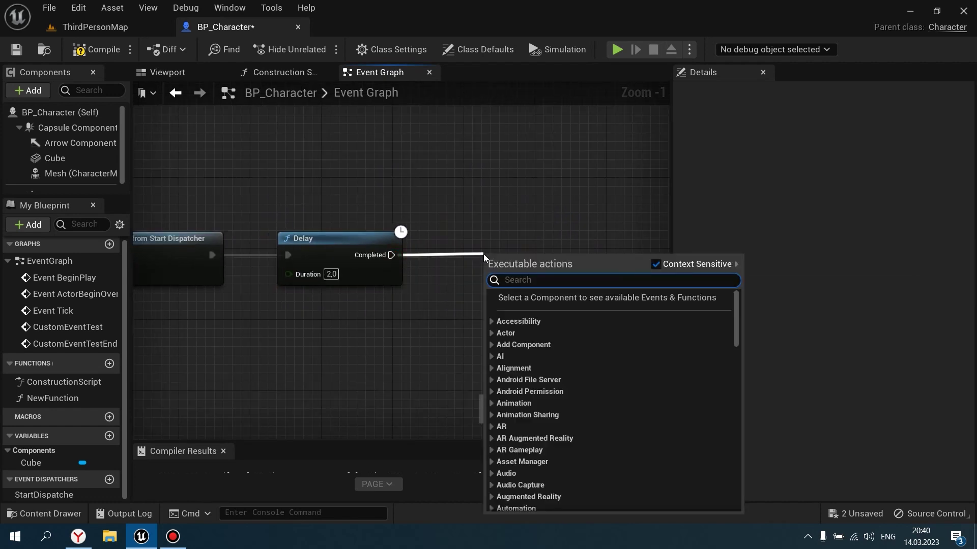
text(Call)
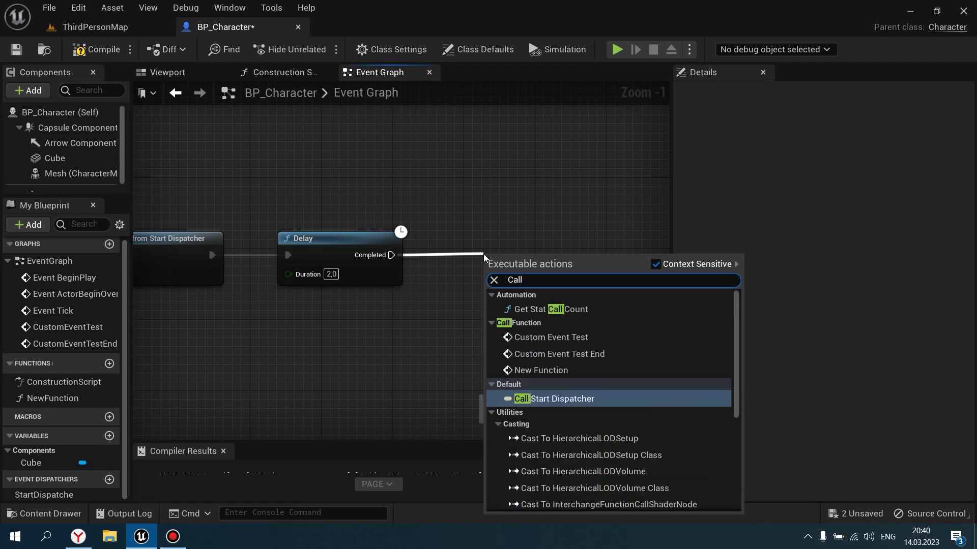
text( Start)
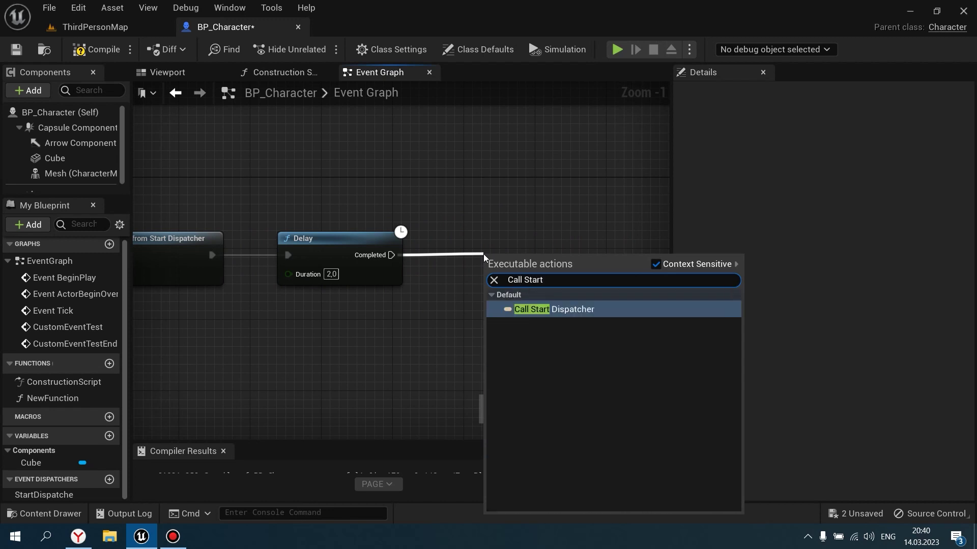
key(Return)
drag(509, 261, 518, 243)
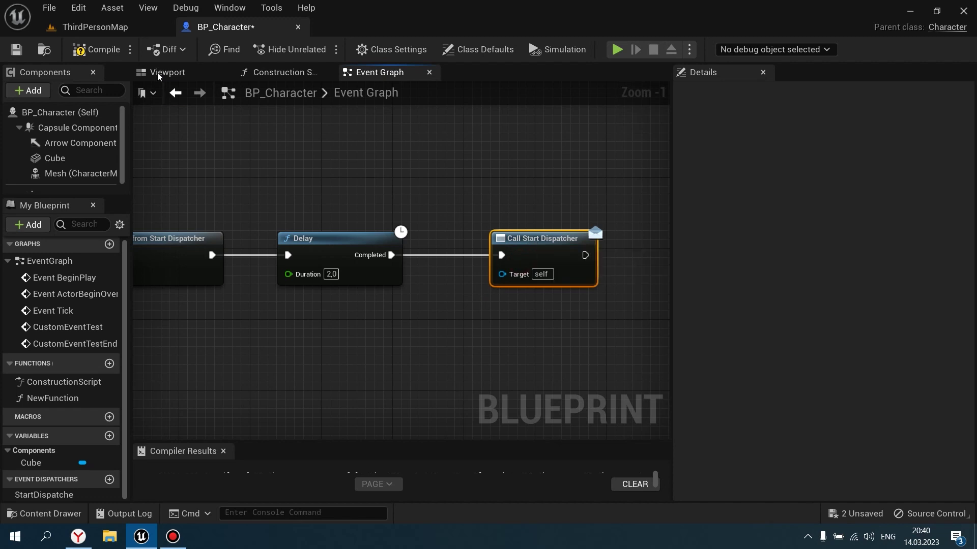
scroll(235, 198, down, 2)
right_drag(236, 198, 375, 201)
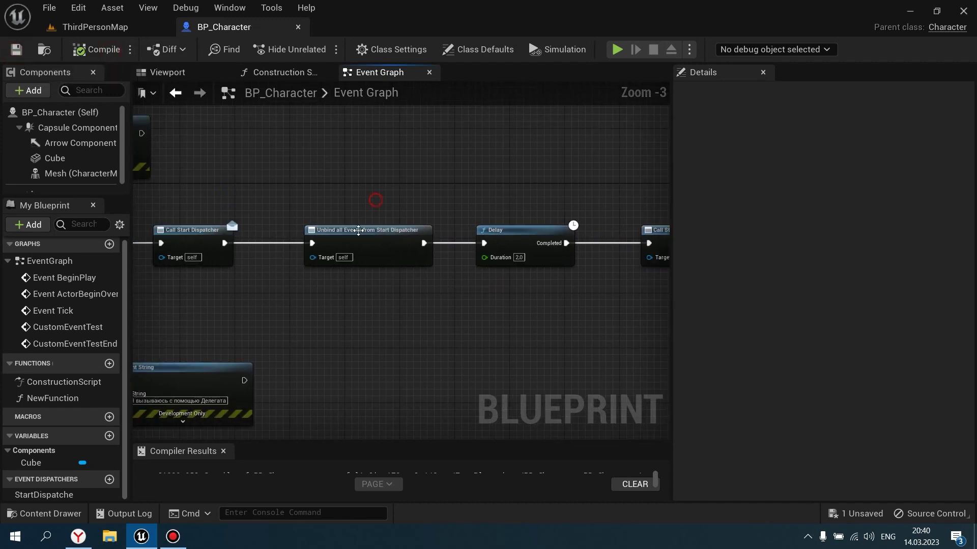
scroll(372, 200, up, 3)
- Arrange and check the Unbind all, 2,0 Delay and Call Start Dispatcher chain
click(291, 224)
click(458, 209)
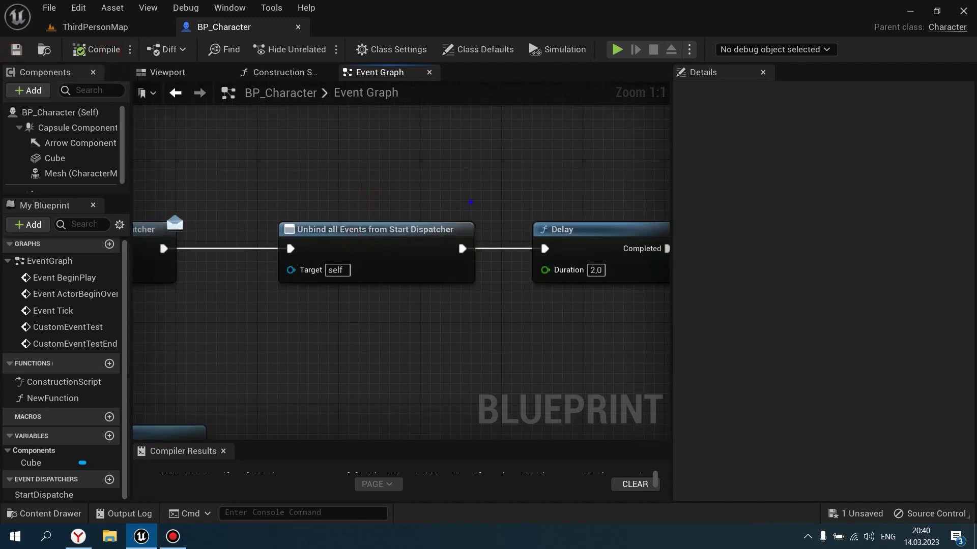
right_drag(578, 219, 376, 218)
click(379, 223)
right_drag(516, 187, 310, 189)
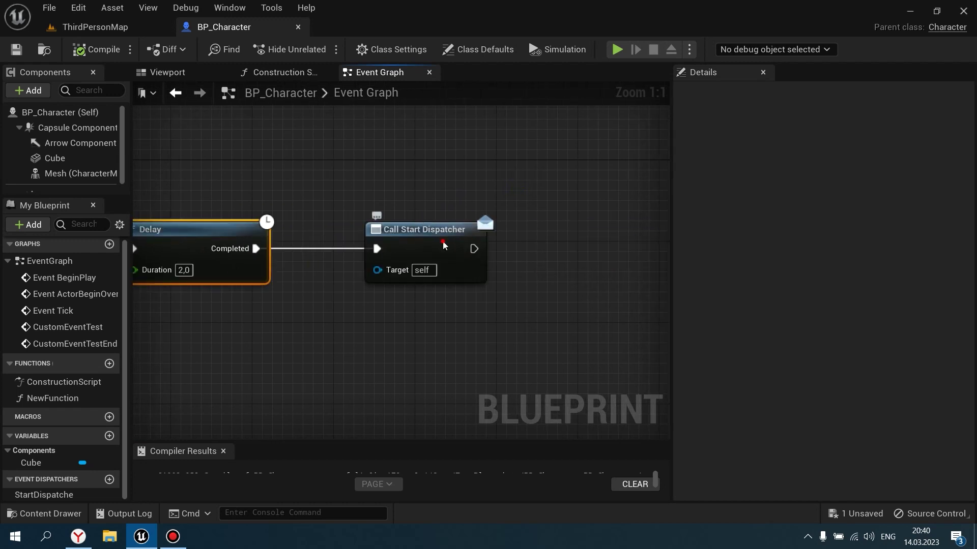
click(444, 238)
scroll(377, 264, down, 3)
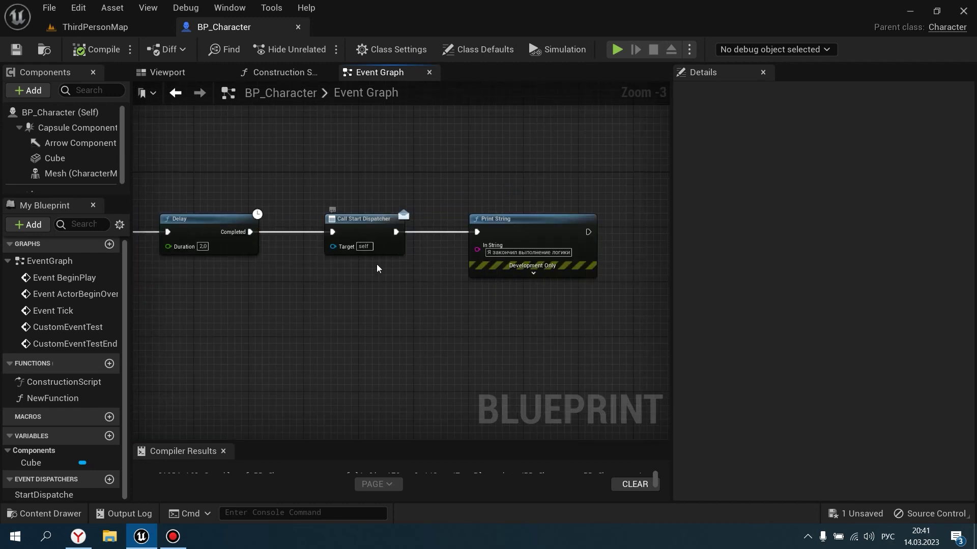
scroll(366, 276, down, 1)
right_drag(370, 279, 410, 278)
right_click(410, 278)
scroll(401, 261, up, 2)
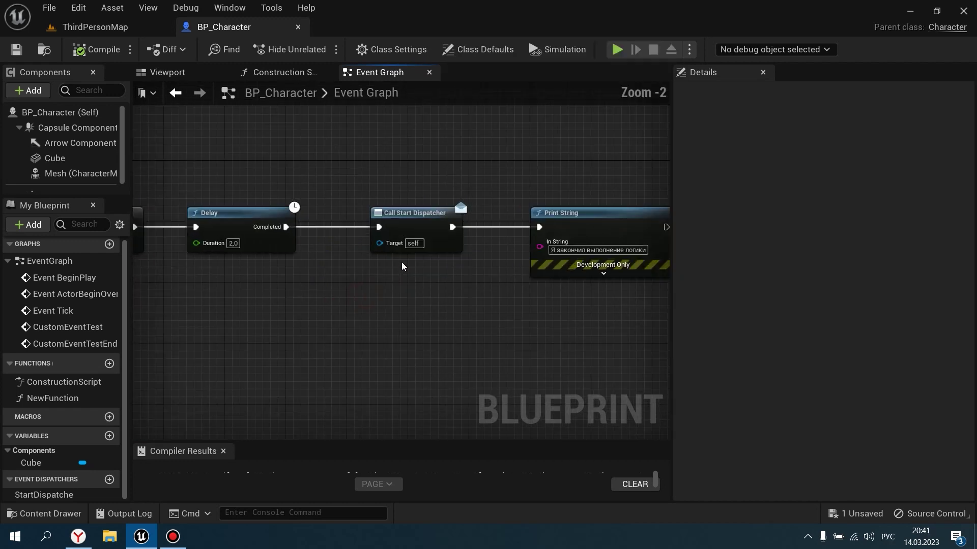
scroll(402, 229, up, 1)
click(438, 185)
click(429, 199)
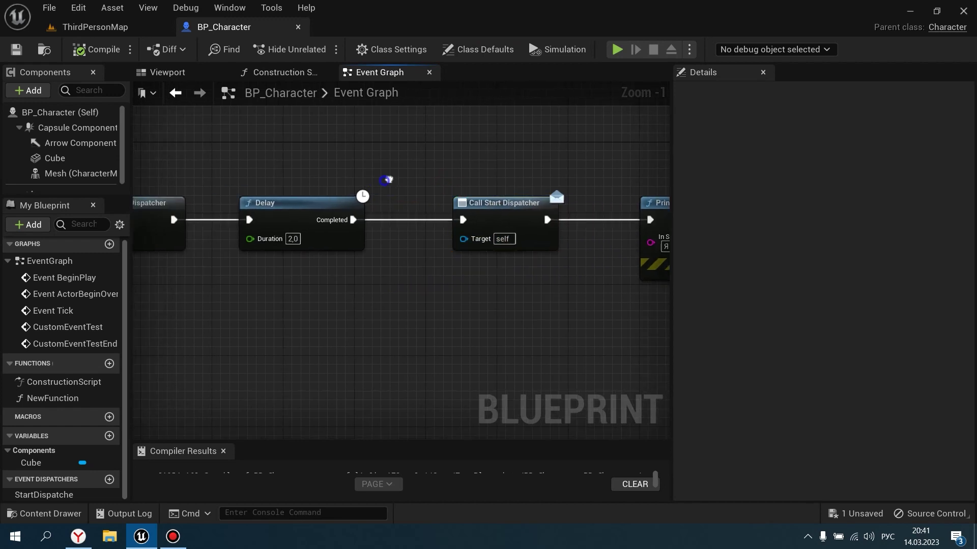
right_drag(382, 190, 500, 192)
click(341, 223)
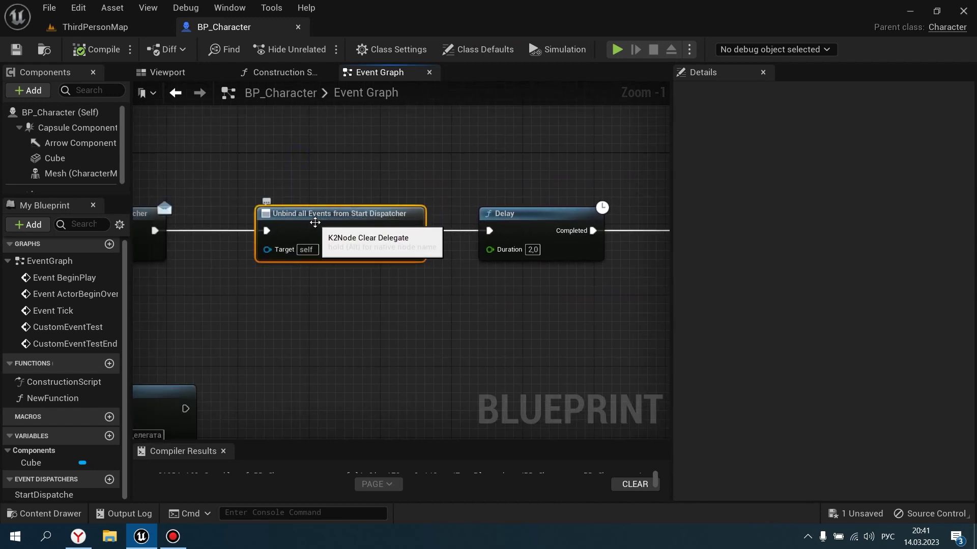
right_drag(464, 189, 304, 204)
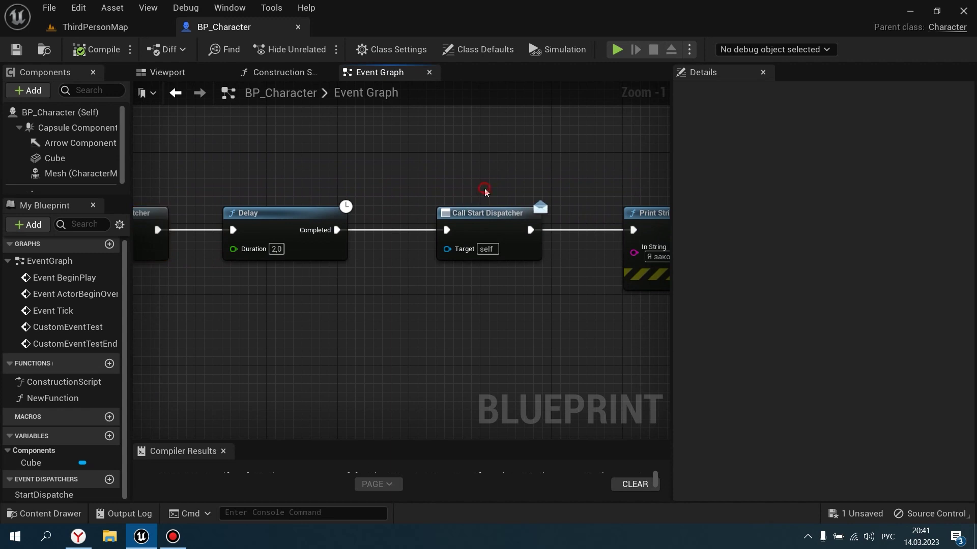
click(485, 221)
- Check the Print String after Call Start Dispatcher, then bring up StartDispatcher's node options beside it
scroll(485, 222, down, 1)
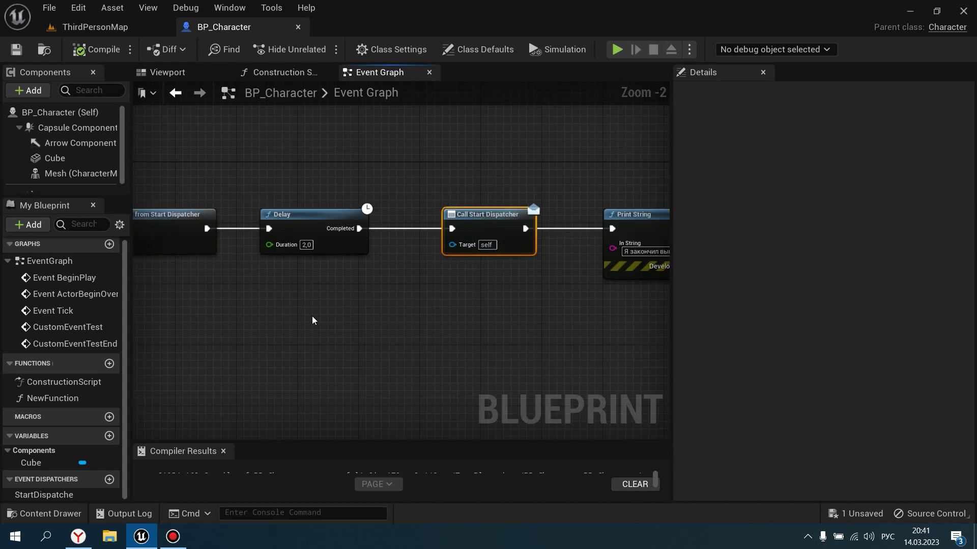
right_drag(312, 302, 391, 292)
scroll(391, 292, up, 2)
click(422, 307)
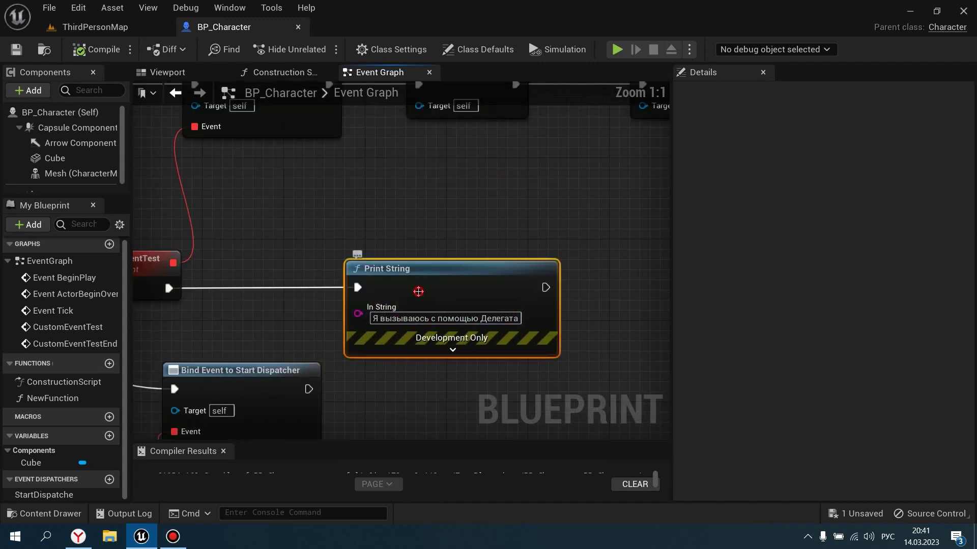
right_drag(327, 225, 407, 219)
scroll(457, 181, down, 1)
right_drag(457, 181, 561, 300)
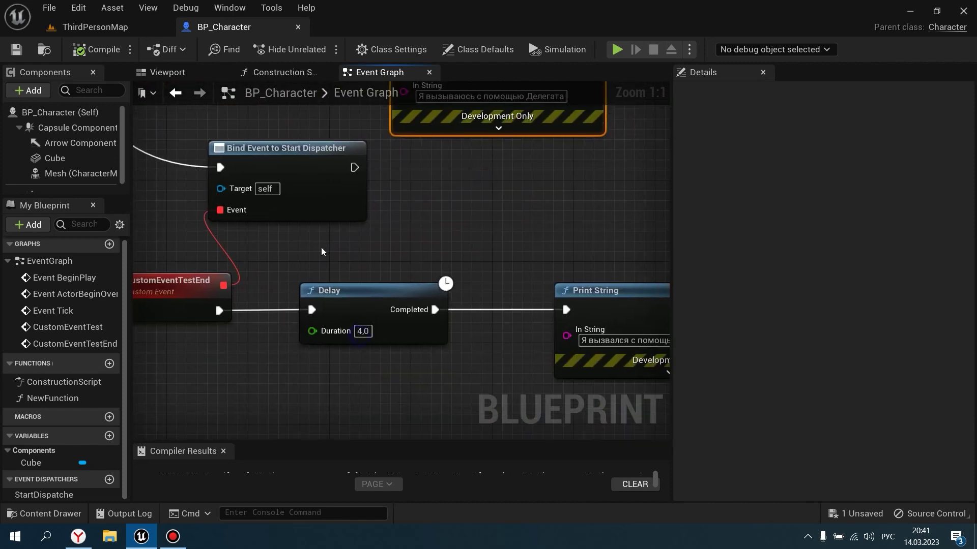
scroll(507, 254, down, 2)
right_drag(505, 253, 342, 407)
scroll(342, 407, up, 1)
mouse_move(220, 387)
right_down()
mouse_move(327, 342)
mouse_move(524, 341)
right_up()
scroll(327, 342, up, 1)
scroll(381, 303, up, 1)
drag(347, 190, 348, 318)
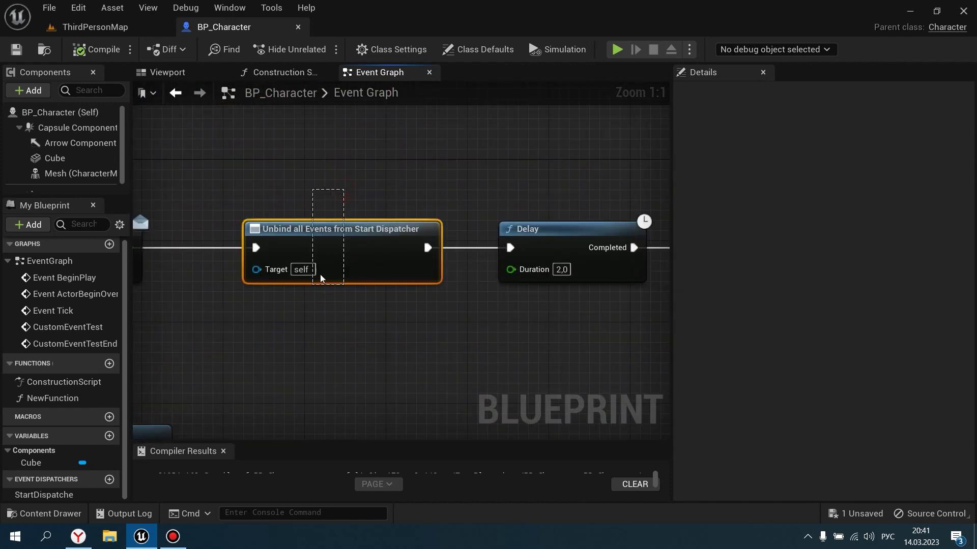
click(370, 346)
scroll(398, 338, down, 3)
right_drag(468, 338, 305, 325)
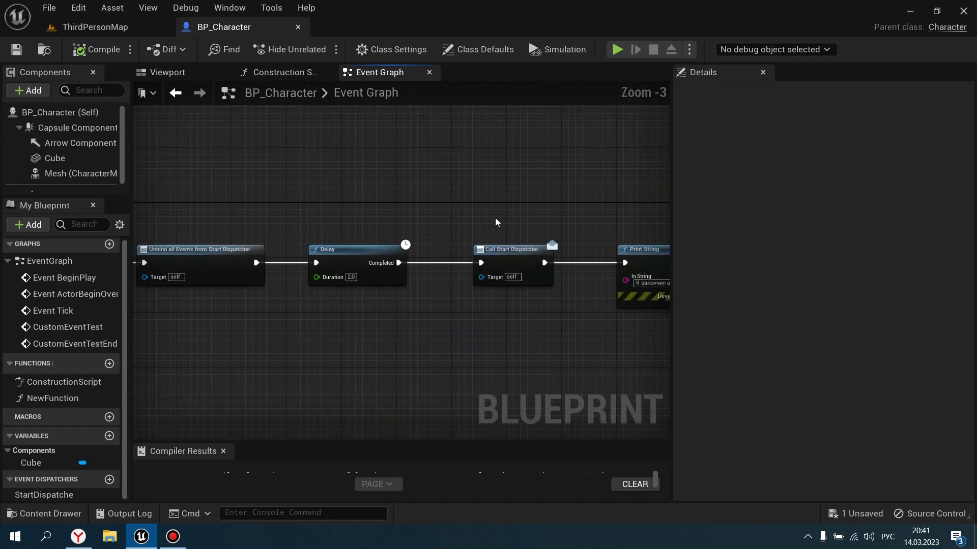
drag(504, 307, 499, 297)
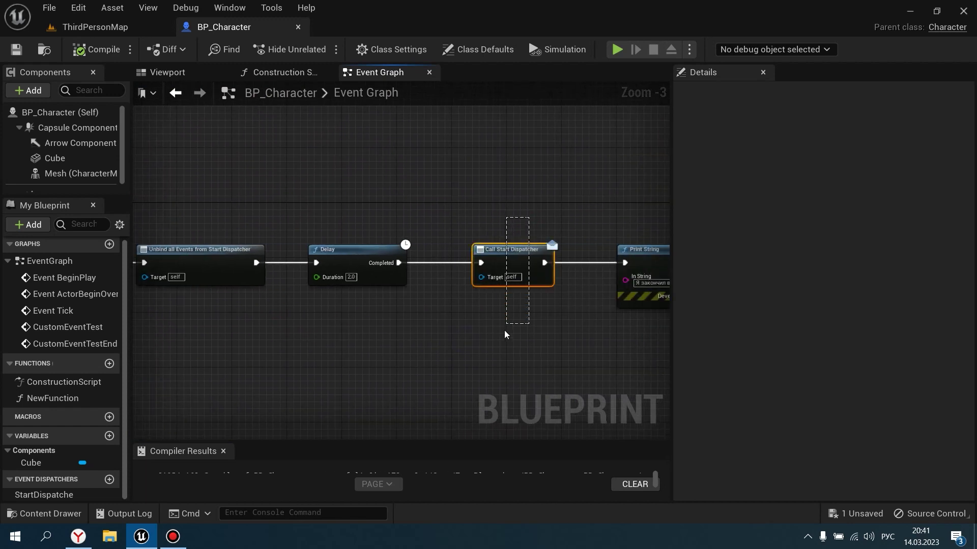
drag(505, 330, 505, 331)
right_drag(356, 259, 165, 248)
click(502, 248)
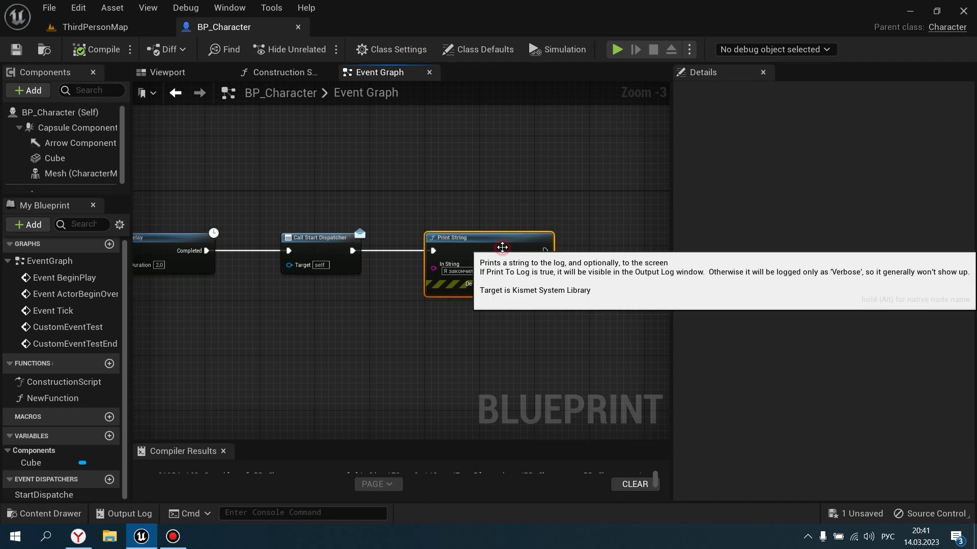
click(320, 241)
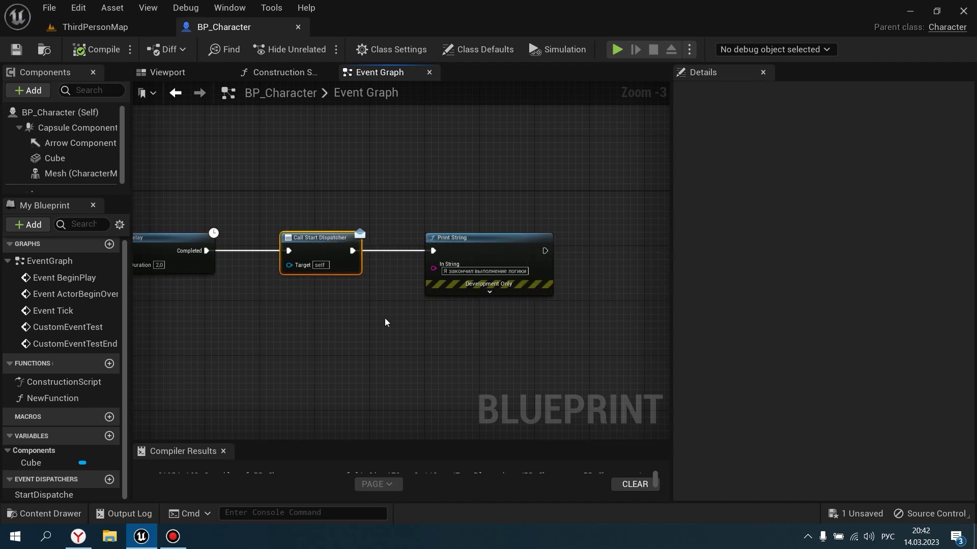
right_drag(385, 318, 179, 319)
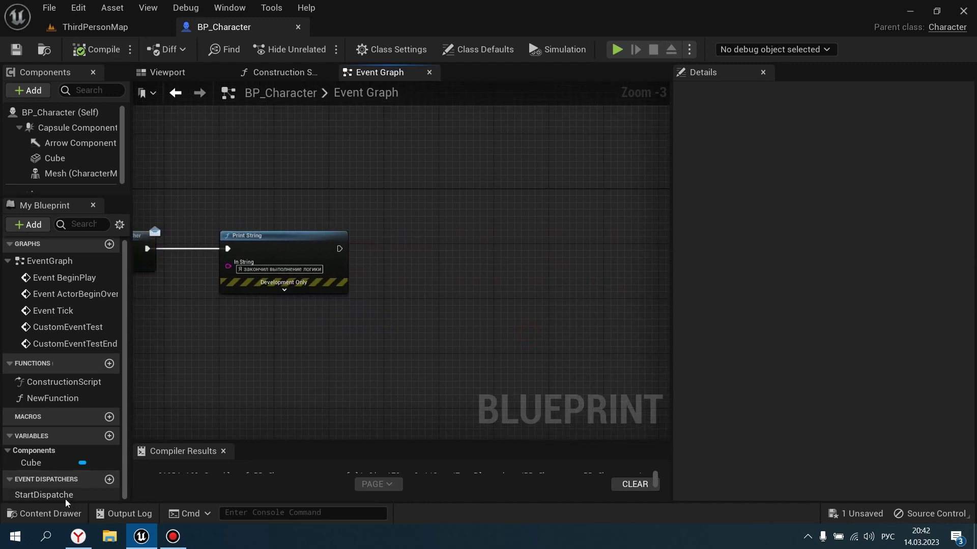
drag(65, 499, 462, 253)
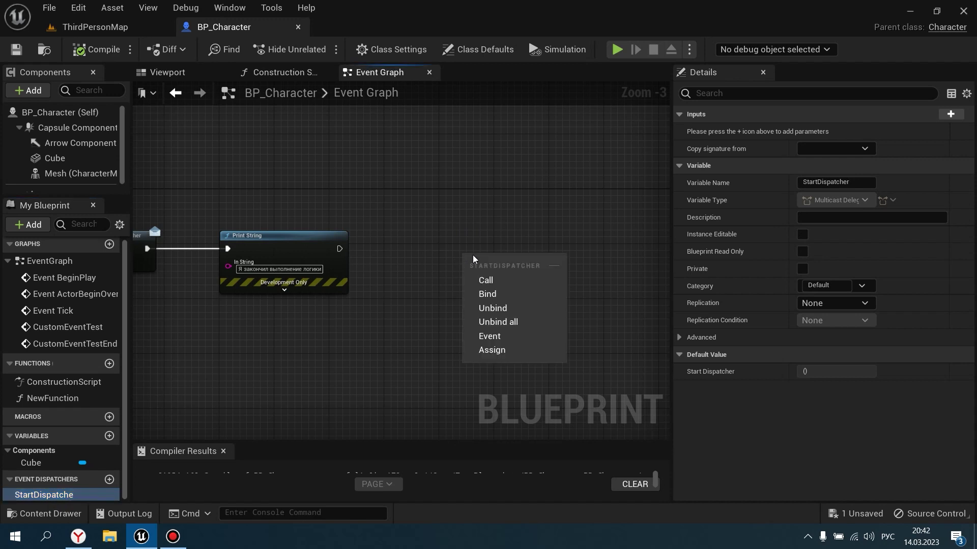
- Create a StartDispatcher_Event custom event, then delete it again
click(501, 335)
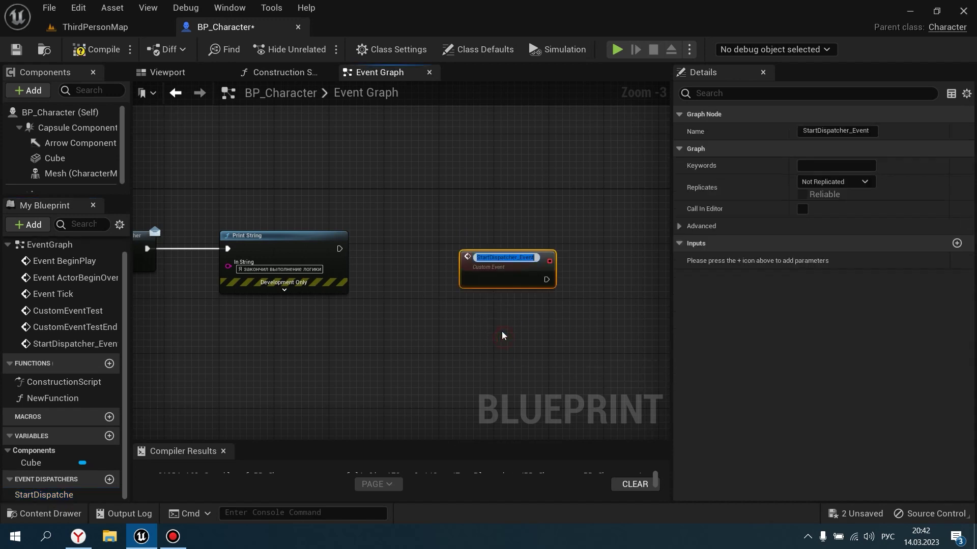
scroll(500, 321, up, 2)
click(507, 274)
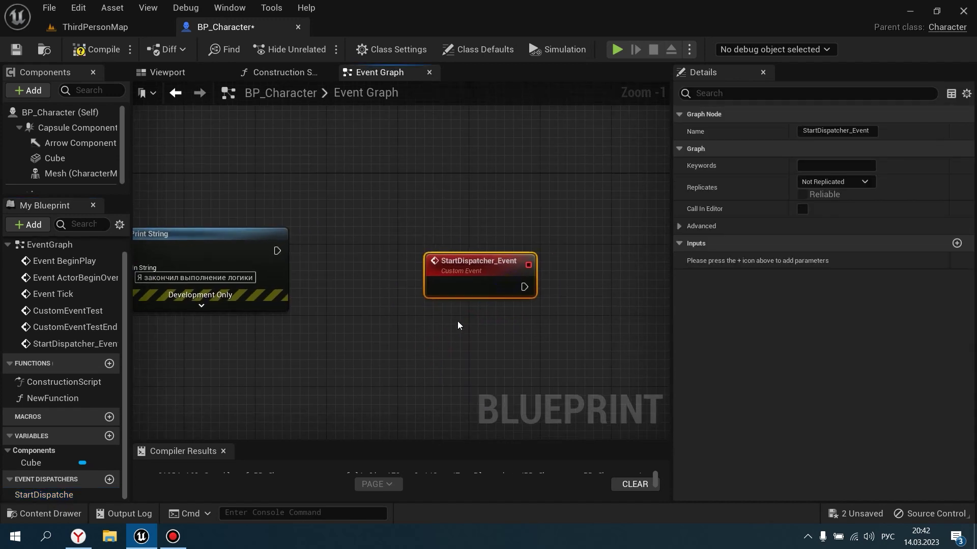
key(Delete)
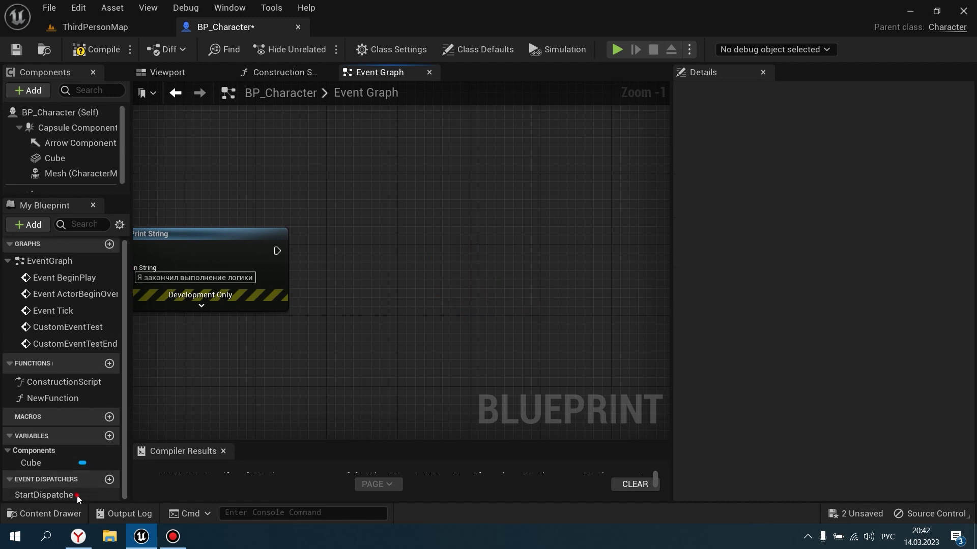
- Drag StartDispatcher into the graph and Assign it, naming the new event StartDispatcher_Event
drag(77, 500, 408, 241)
click(428, 340)
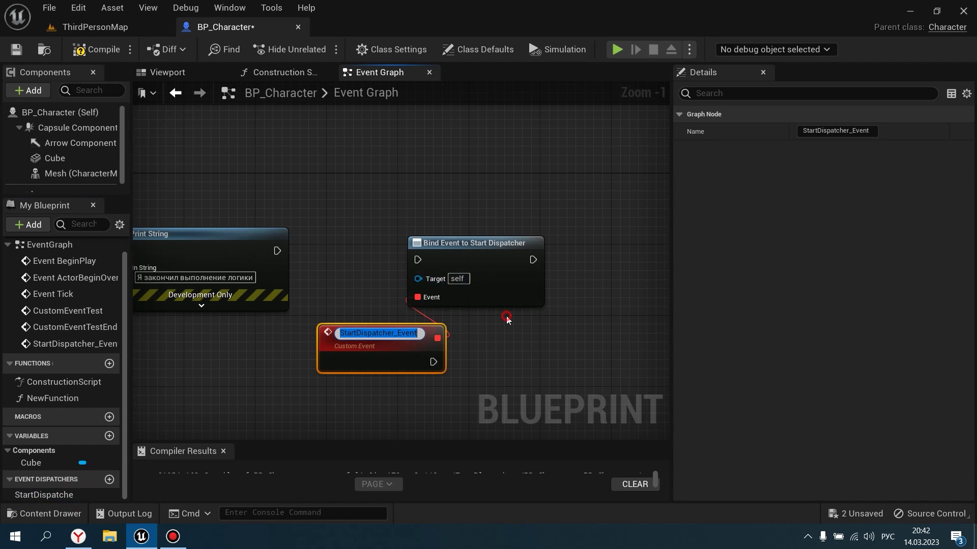
click(443, 259)
scroll(439, 303, up, 1)
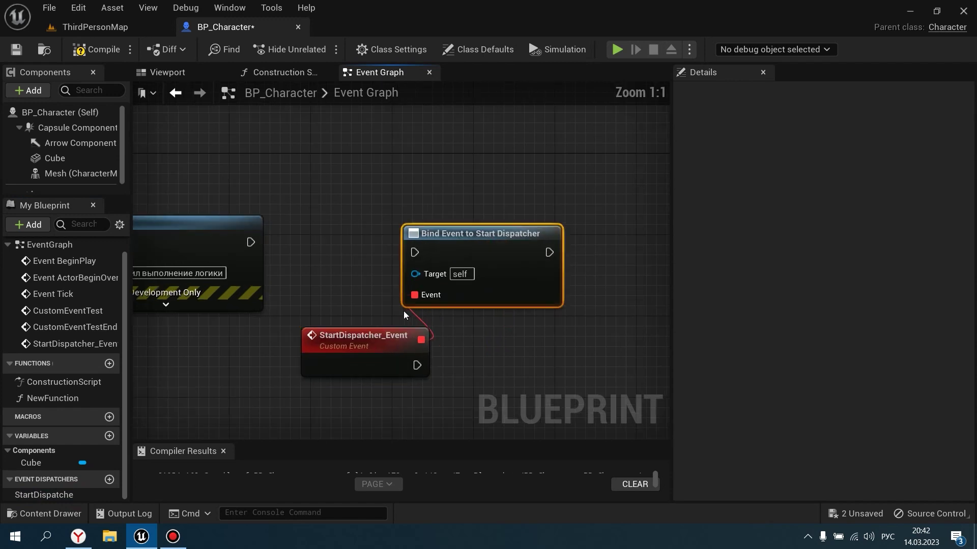
- Inspect the Bind Event and CustomEventTest nodes, and select the delegate Print String node
click(361, 335)
scroll(294, 350, down, 2)
right_drag(294, 350, 402, 305)
scroll(555, 272, down, 2)
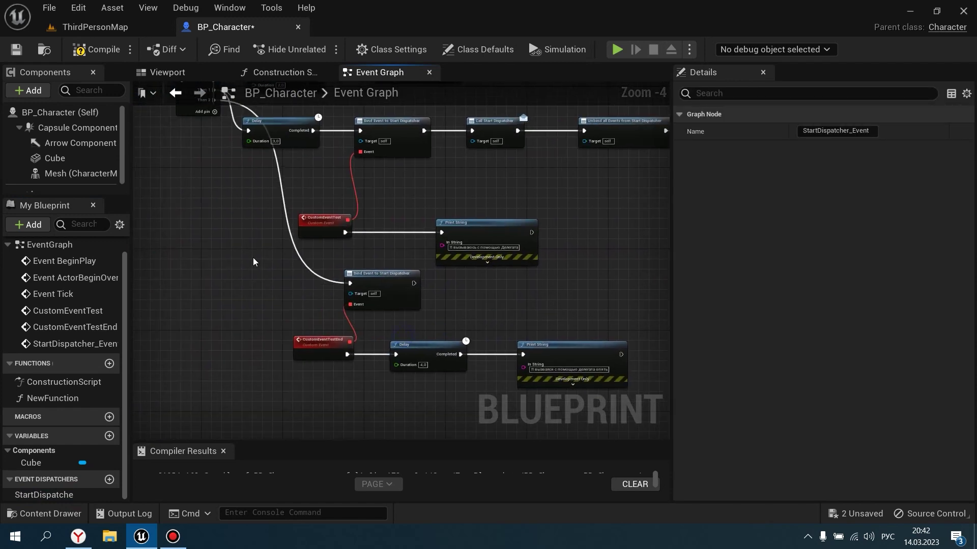
scroll(254, 261, up, 2)
click(331, 168)
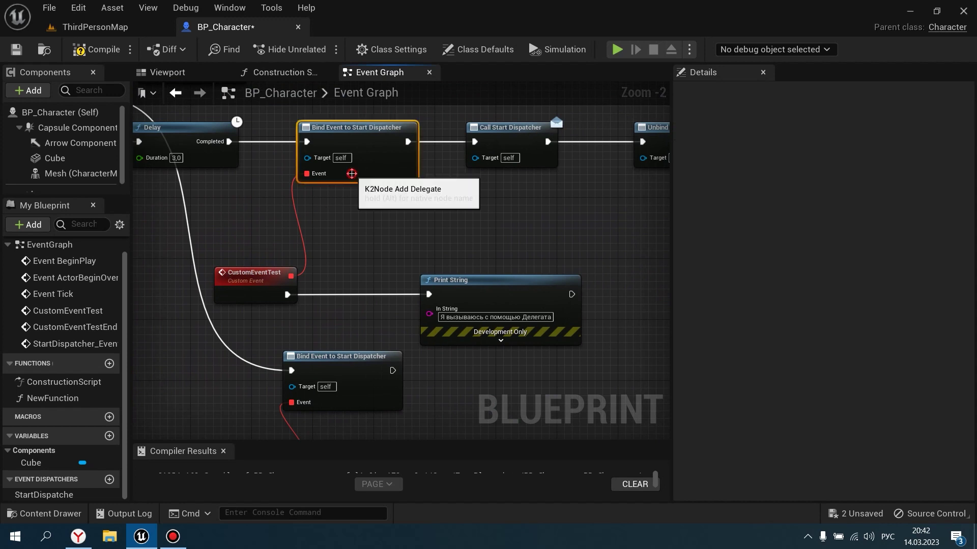
click(253, 268)
drag(493, 259, 471, 314)
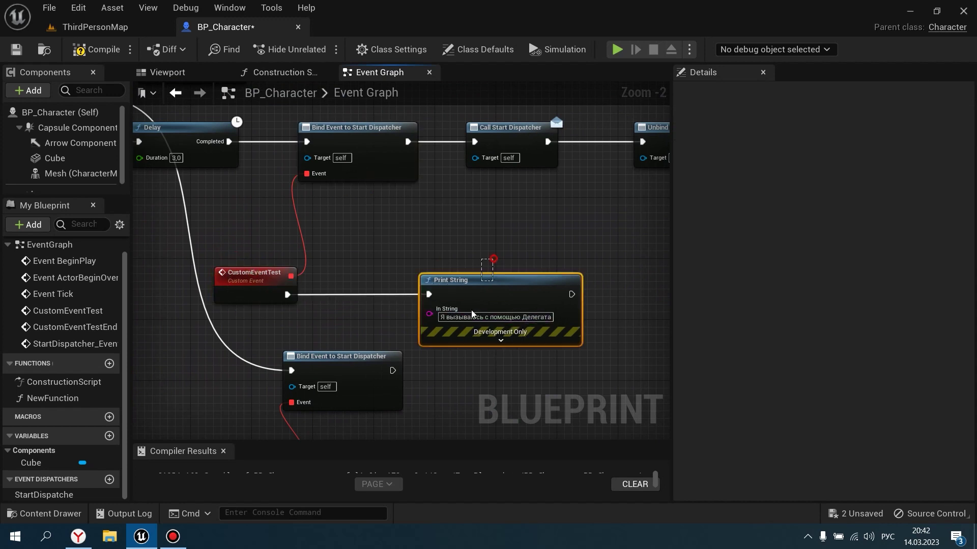
scroll(559, 234, down, 2)
right_drag(597, 221, 460, 310)
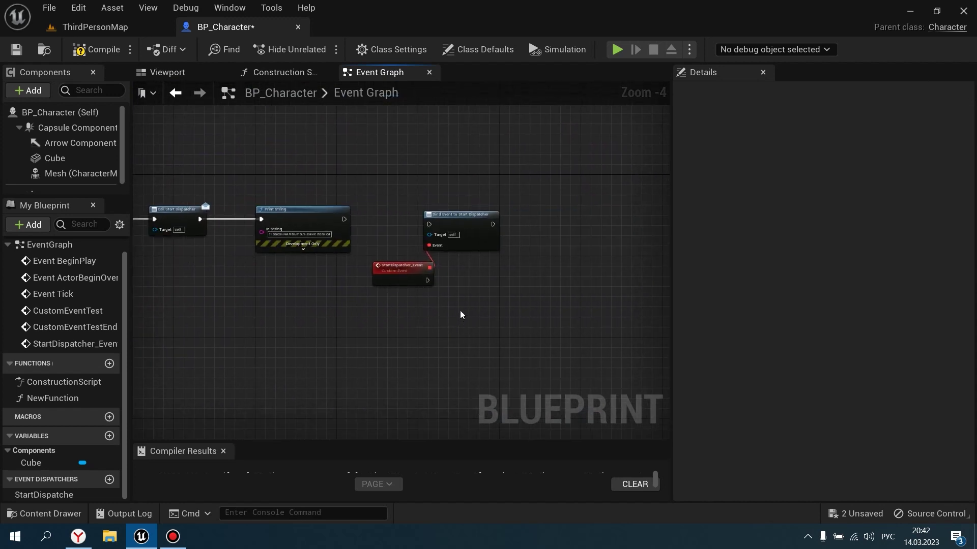
scroll(524, 290, up, 3)
- Paste the delegate Print String and wire StartDispatcher_Event's exec output into it
key(ctrl+v)
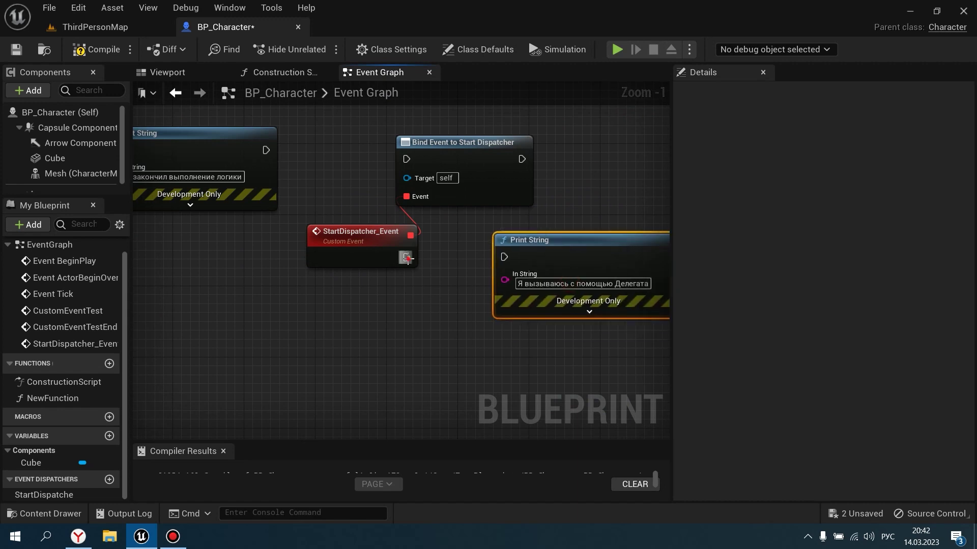
drag(407, 258, 507, 259)
click(353, 261)
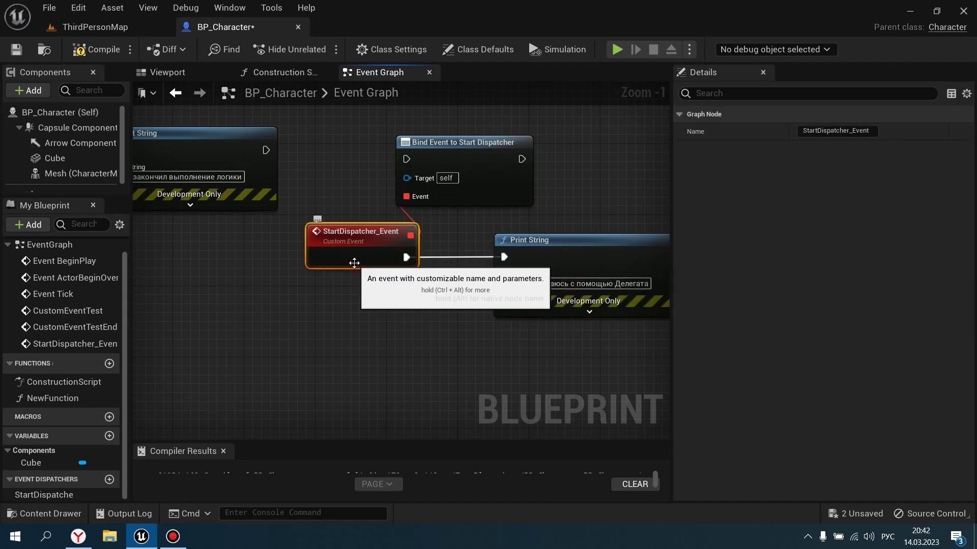
scroll(390, 297, down, 1)
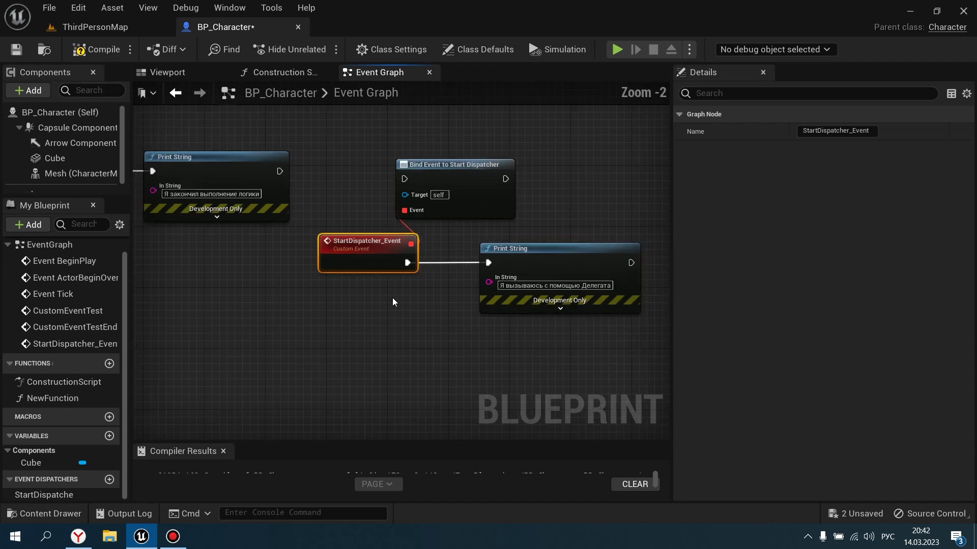
right_drag(393, 297, 451, 298)
scroll(417, 224, down, 2)
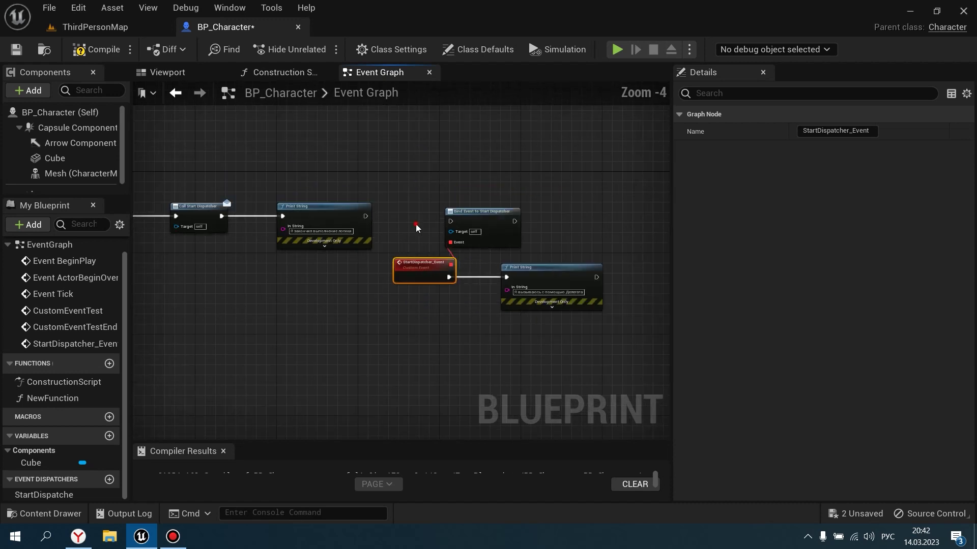
- Pan around the graph and select the Bind Event to Start Dispatcher node
click(416, 224)
scroll(417, 224, up, 1)
scroll(416, 224, up, 3)
scroll(416, 224, down, 2)
scroll(413, 225, down, 2)
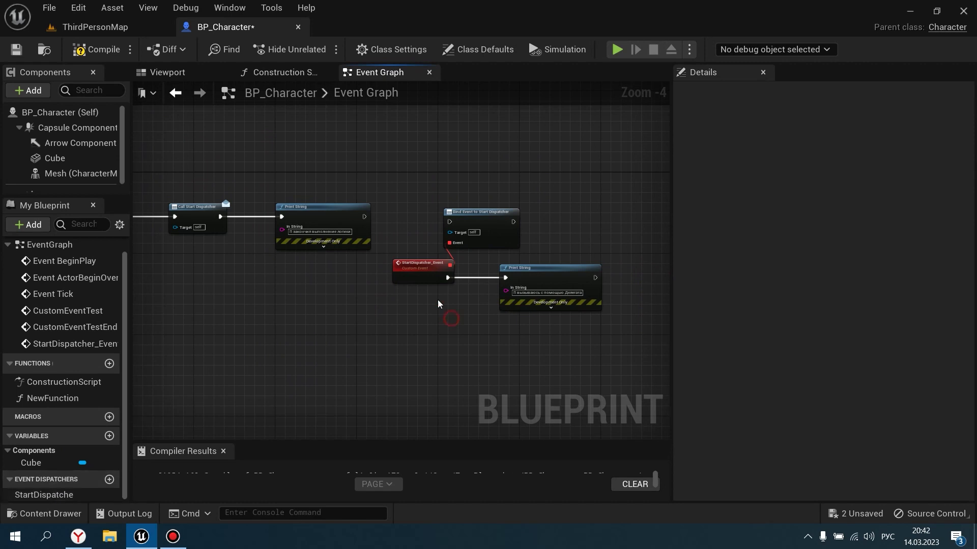
scroll(481, 224, up, 3)
click(468, 221)
drag(560, 160, 508, 204)
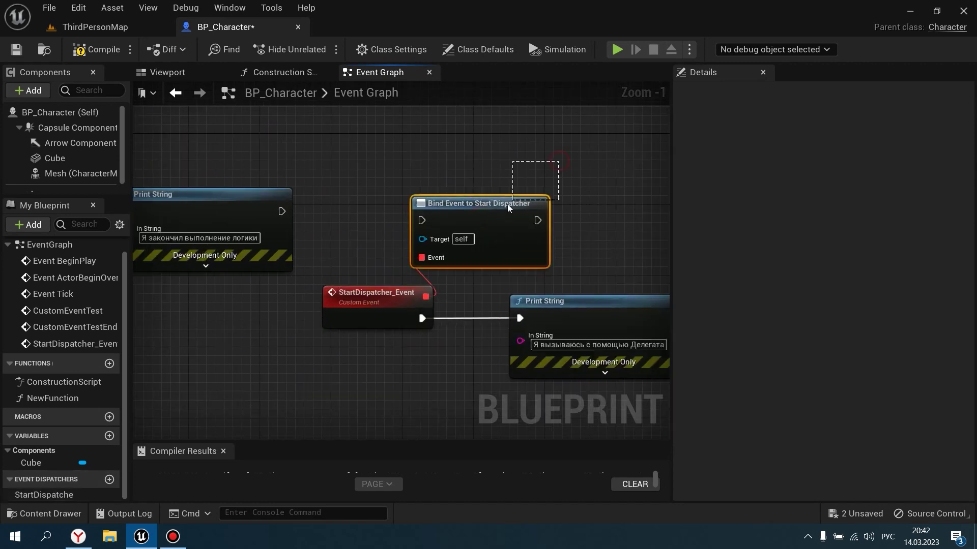
- Review the StartDispatcher_Event and Bind Event nodes by selecting and deselecting them
click(376, 313)
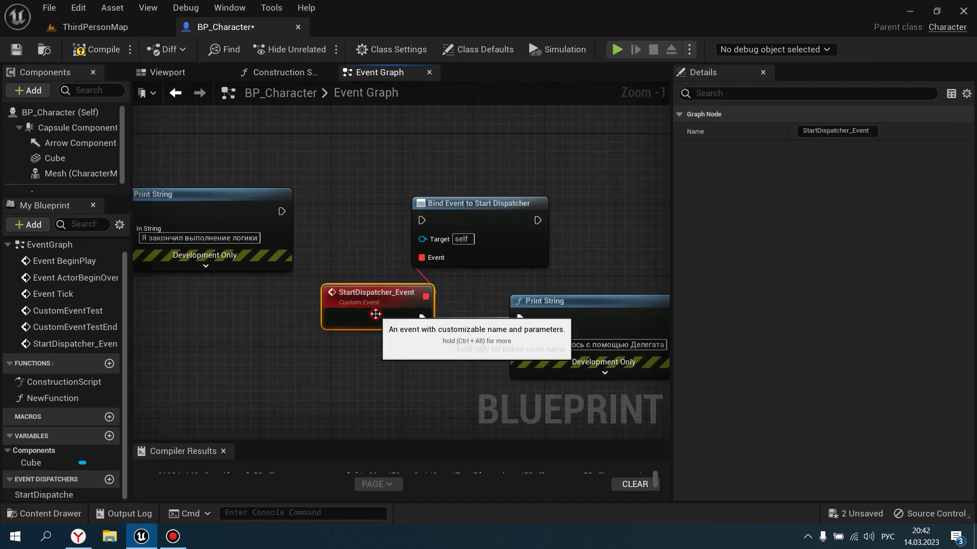
click(406, 370)
right_drag(406, 369, 331, 335)
click(437, 224)
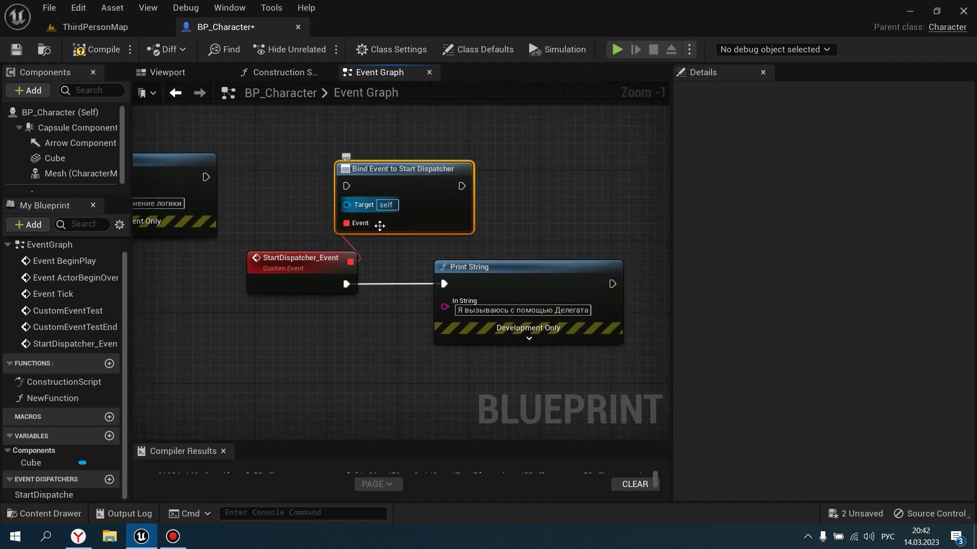
drag(263, 328, 340, 289)
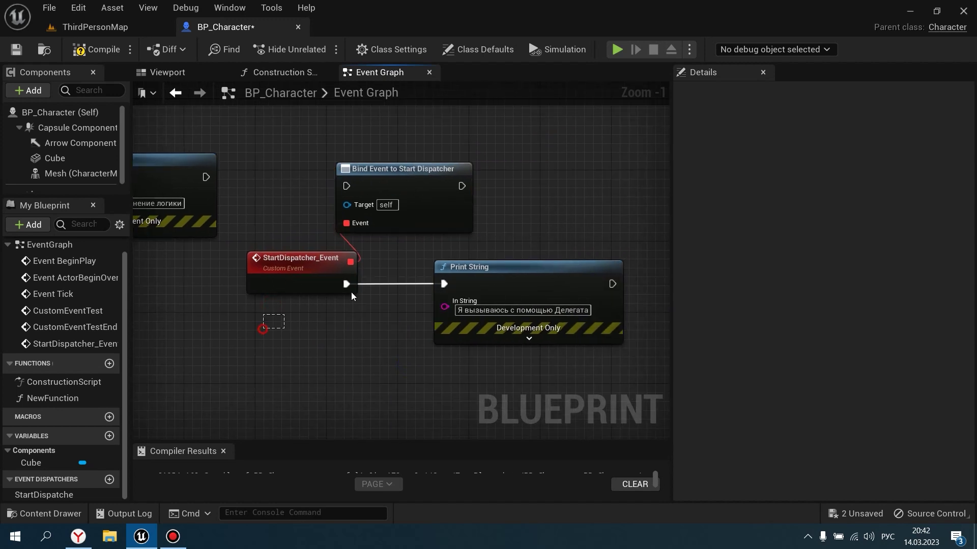
click(316, 288)
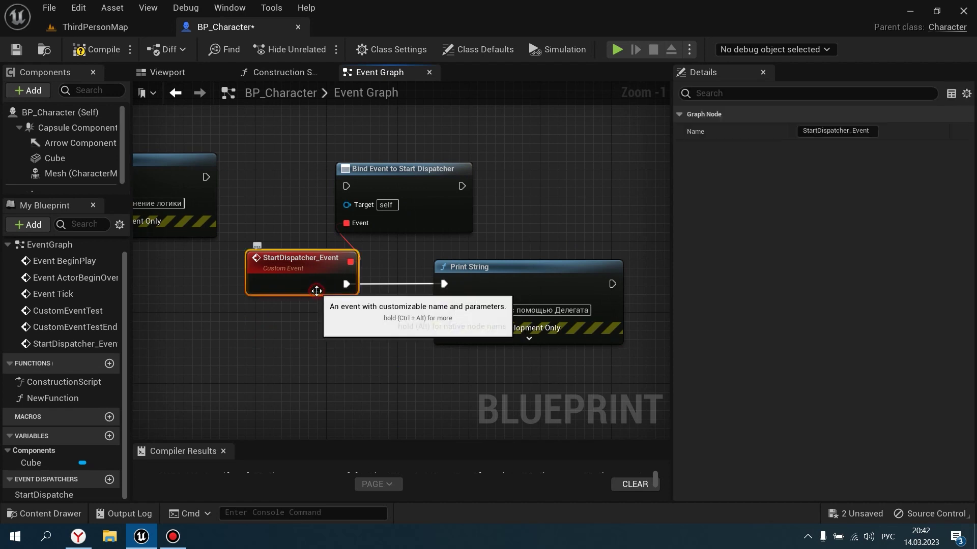
click(275, 372)
click(305, 293)
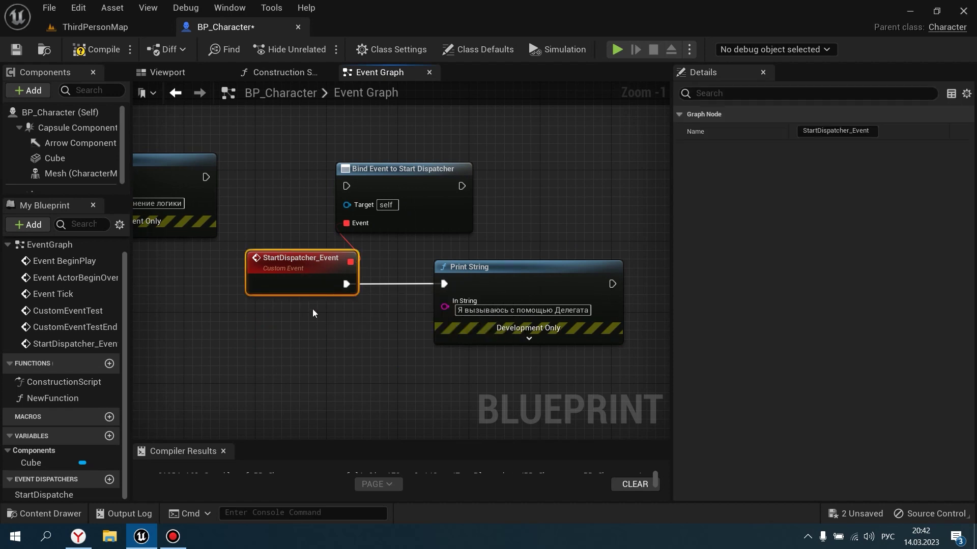
click(339, 336)
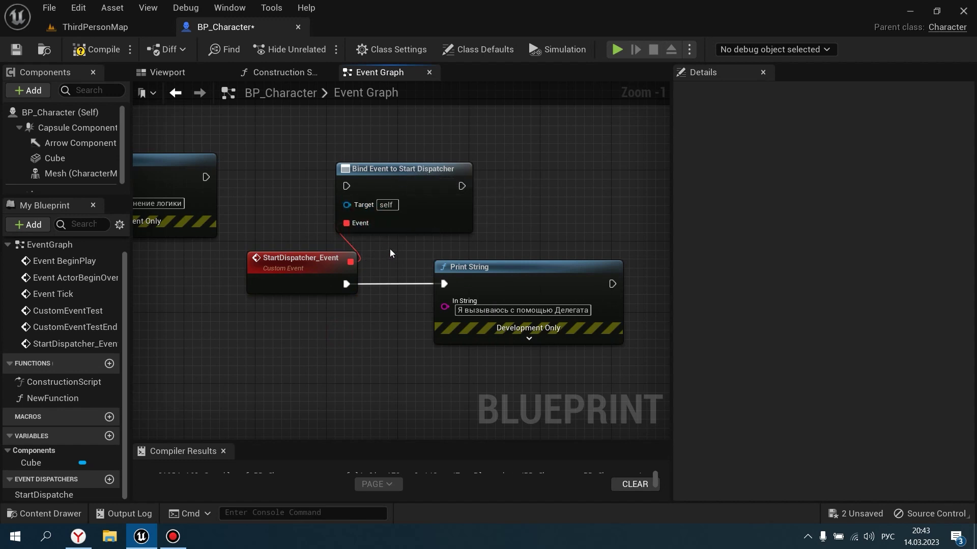
click(418, 168)
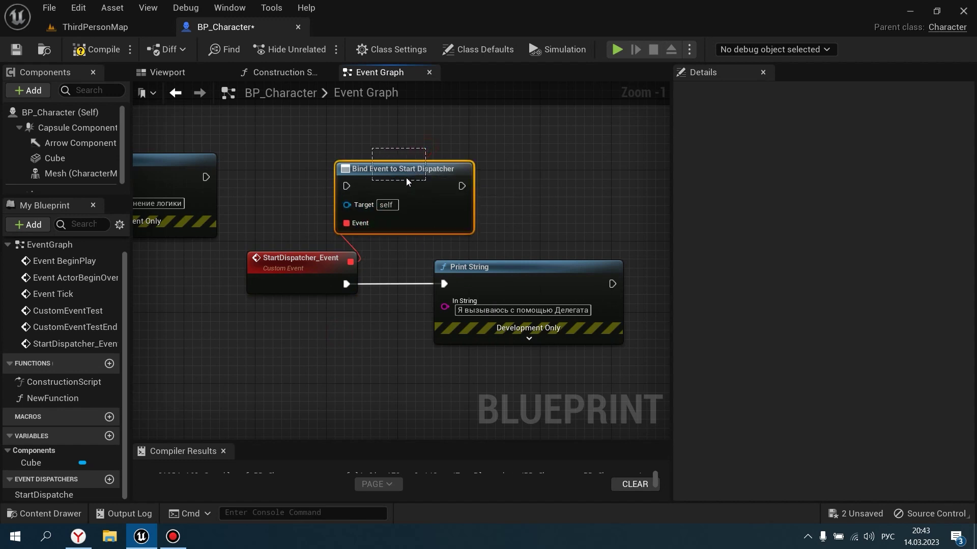
drag(405, 186, 415, 145)
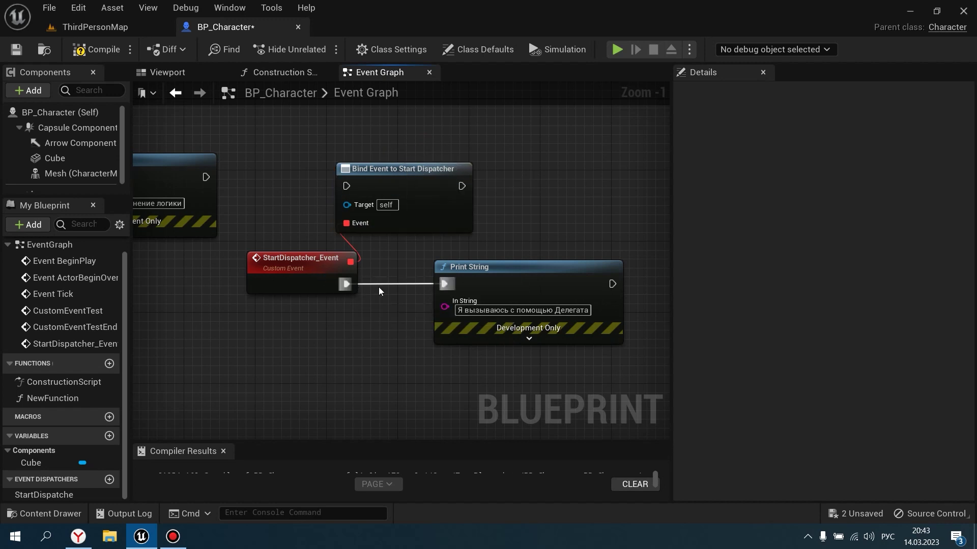
scroll(376, 293, down, 1)
scroll(373, 305, down, 2)
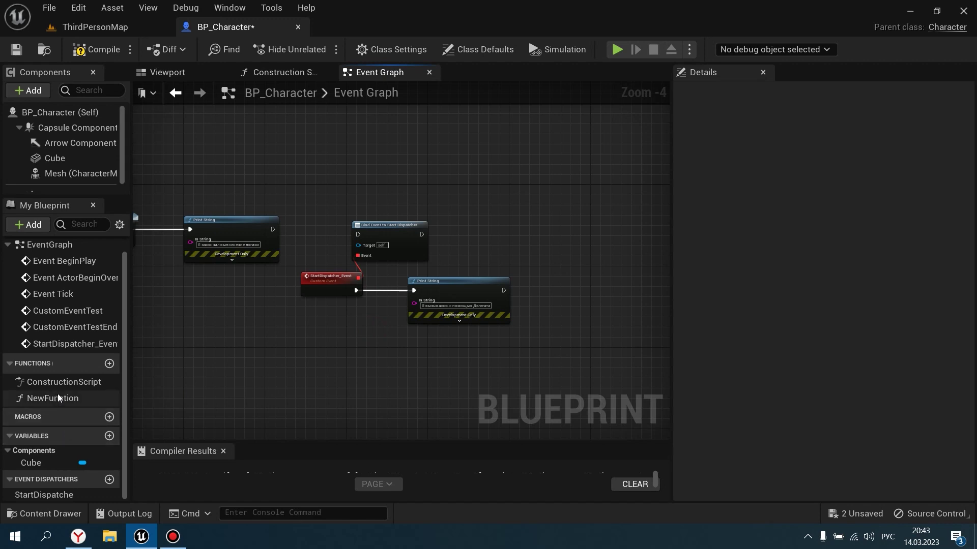
- Open the NewFunction function graph from My Blueprint
scroll(246, 317, down, 3)
scroll(438, 310, up, 5)
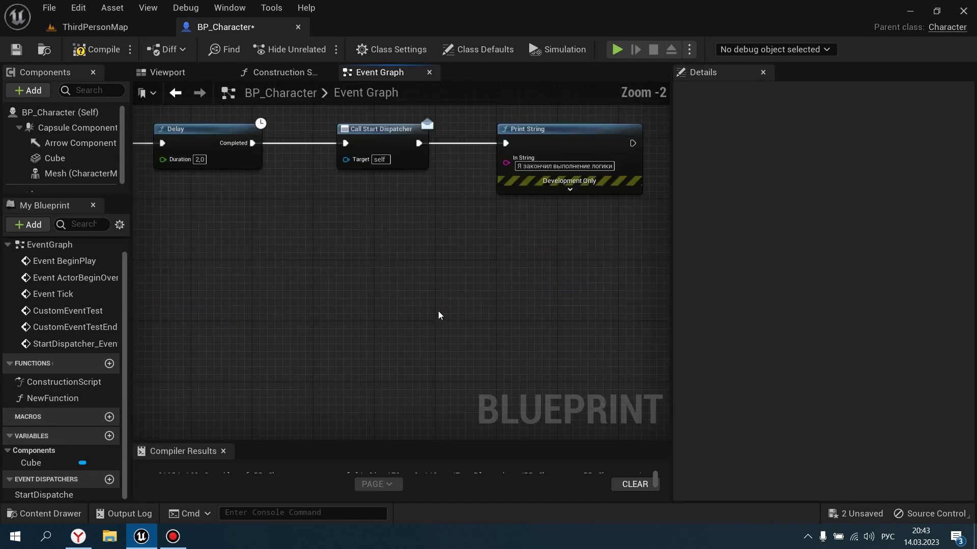
right_drag(438, 310, 252, 341)
click(55, 399)
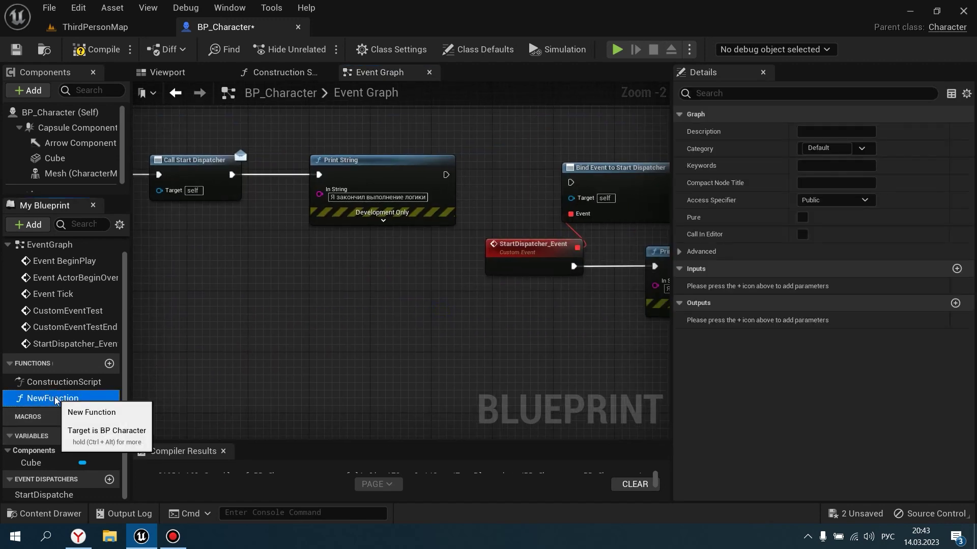
double_click(71, 400)
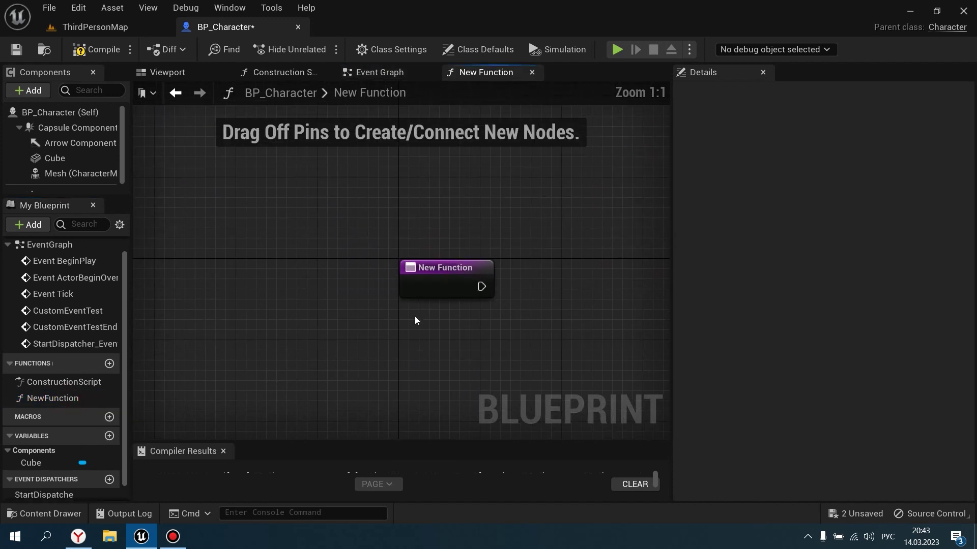
- Add a Call Start Dispatcher node in NewFunction, then undo it
drag(78, 492, 545, 259)
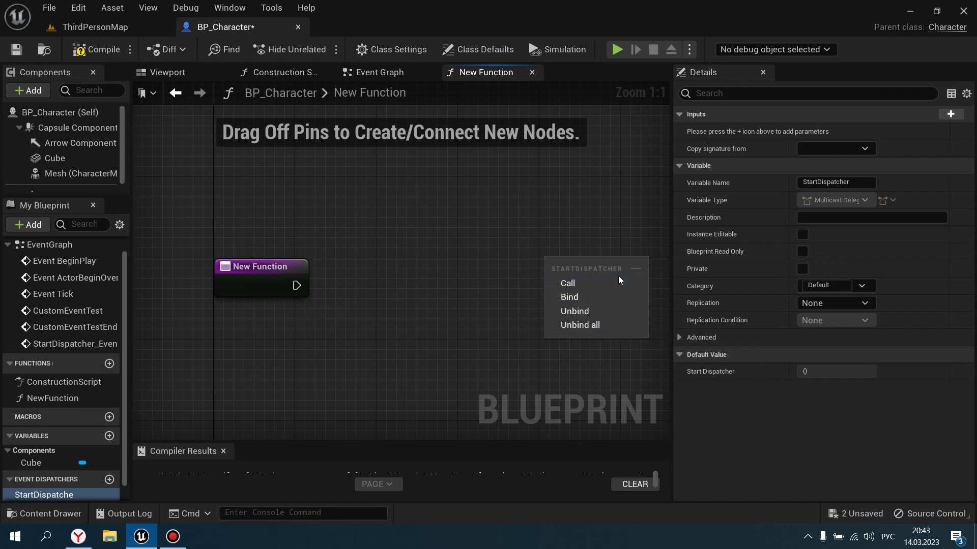
click(568, 283)
right_drag(518, 279, 493, 244)
key(ctrl+z)
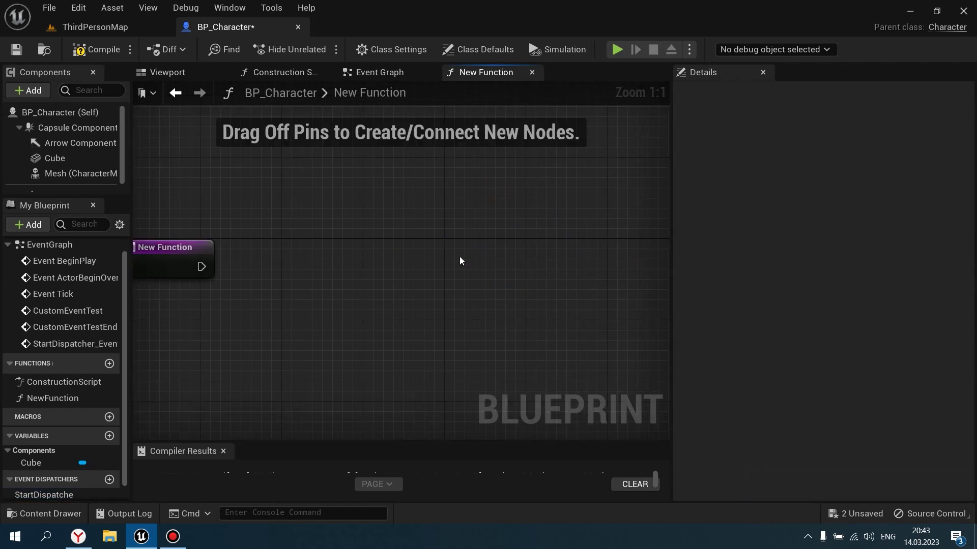
scroll(460, 258, down, 2)
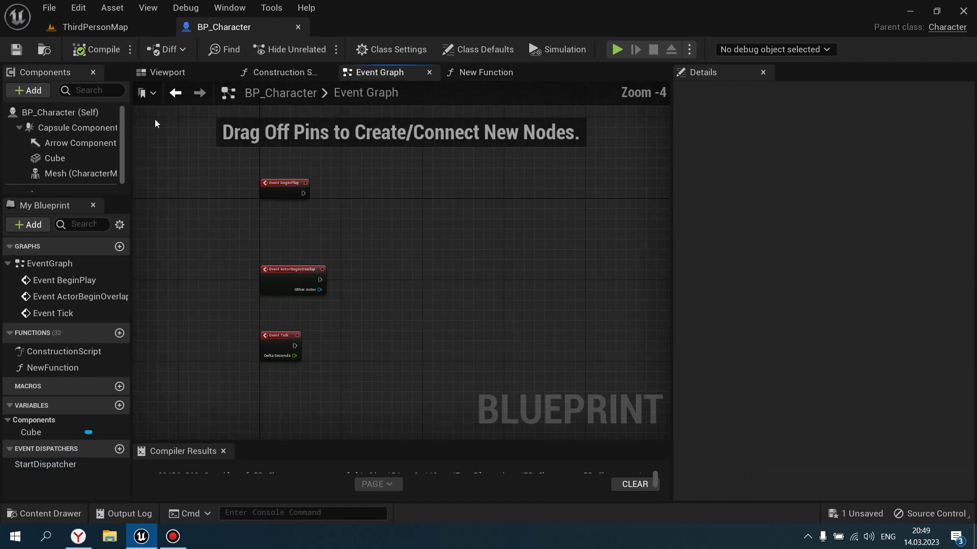
- Compare StartDispatcher's Event and Assign options, then fly the ThirdPersonMap camera toward the mannequin
mouse_move(38, 465)
mouse_down()
mouse_move(434, 196)
mouse_move(419, 191)
mouse_up()
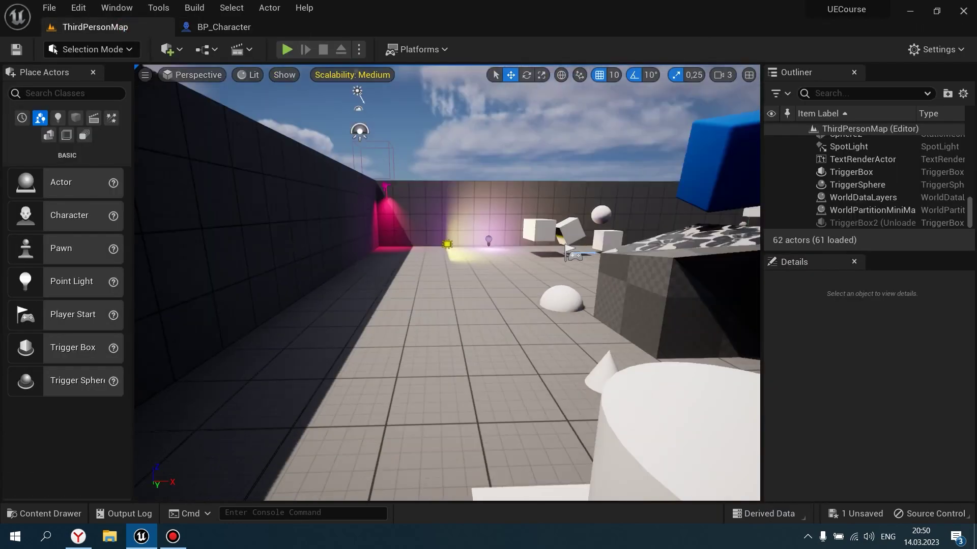
right_drag(448, 283, 448, 282)
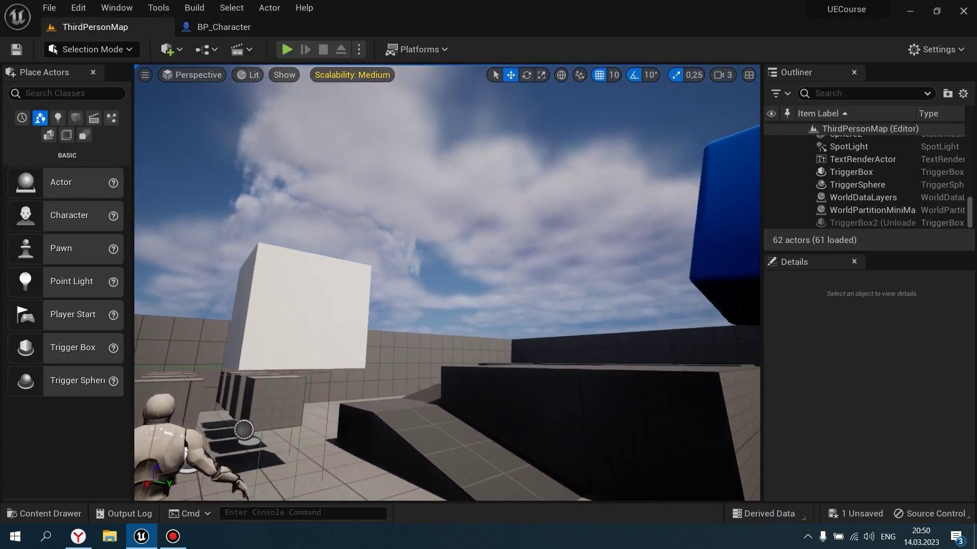